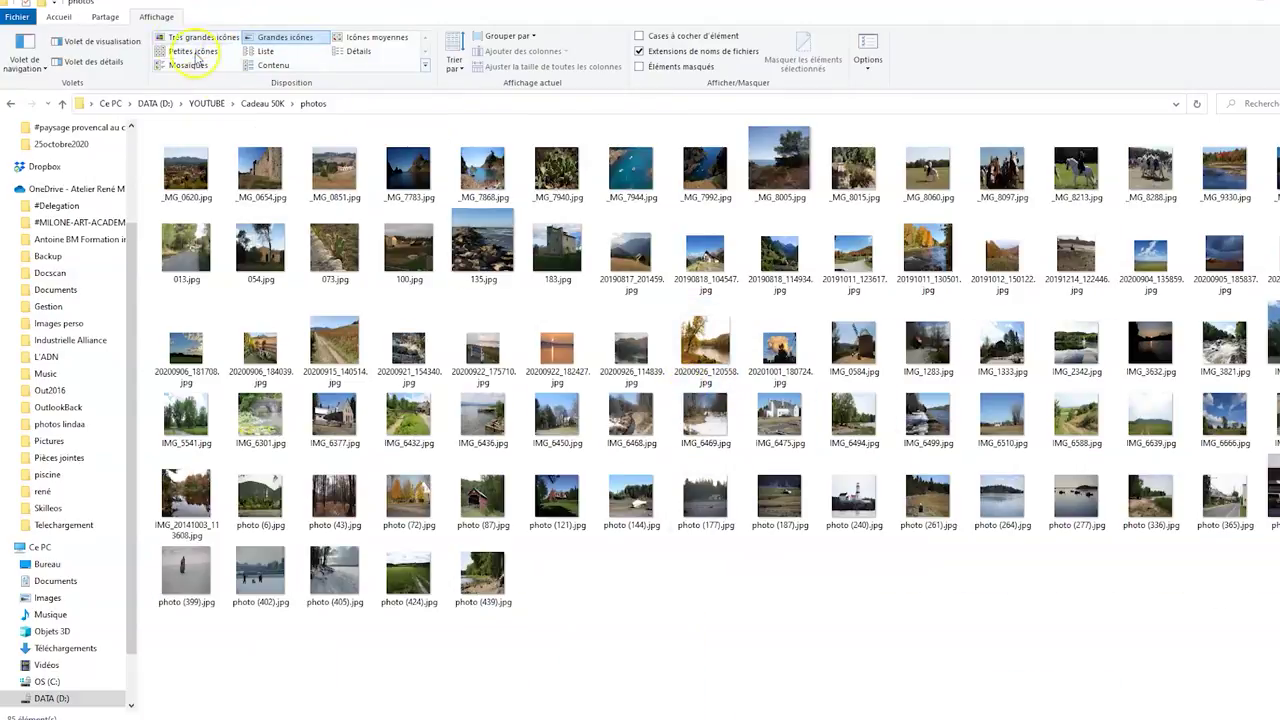
# Show the photos folder as extra-large icons and select the sea photos _MG_7783, _MG_7868, _MG_7944, _MG_7992 and 135
pyautogui.click(187, 37)
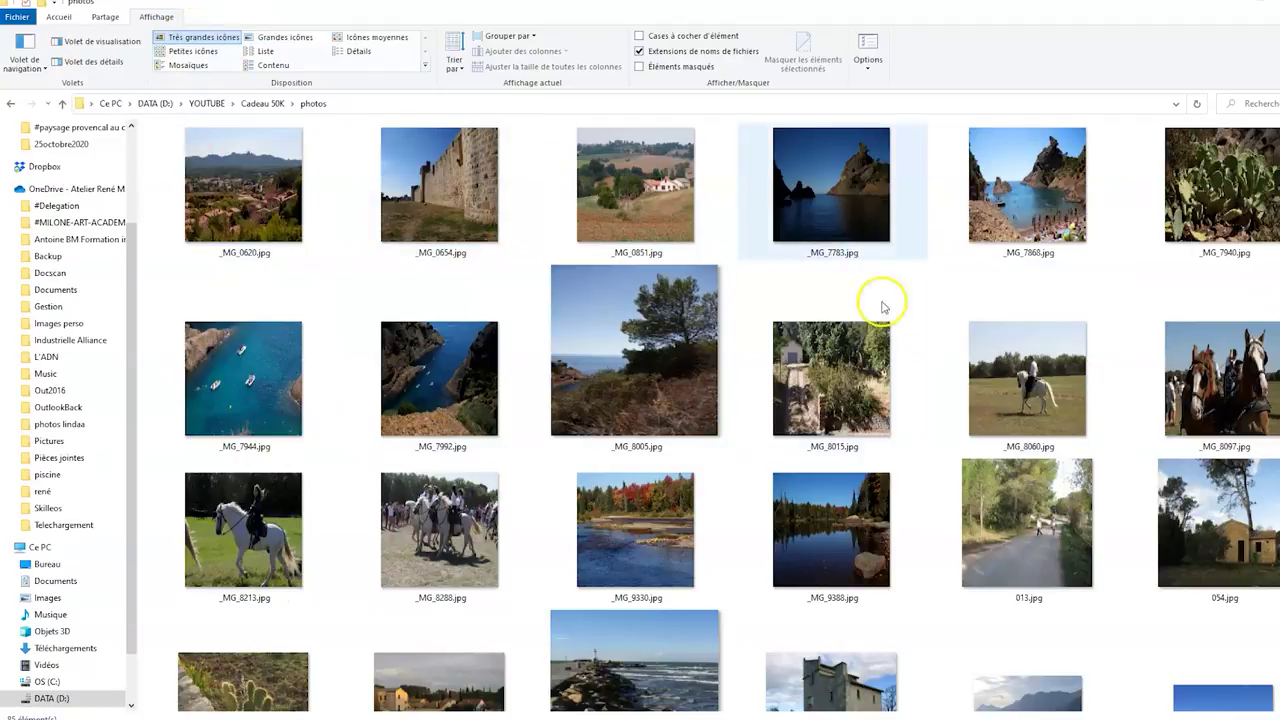
pyautogui.click(838, 197)
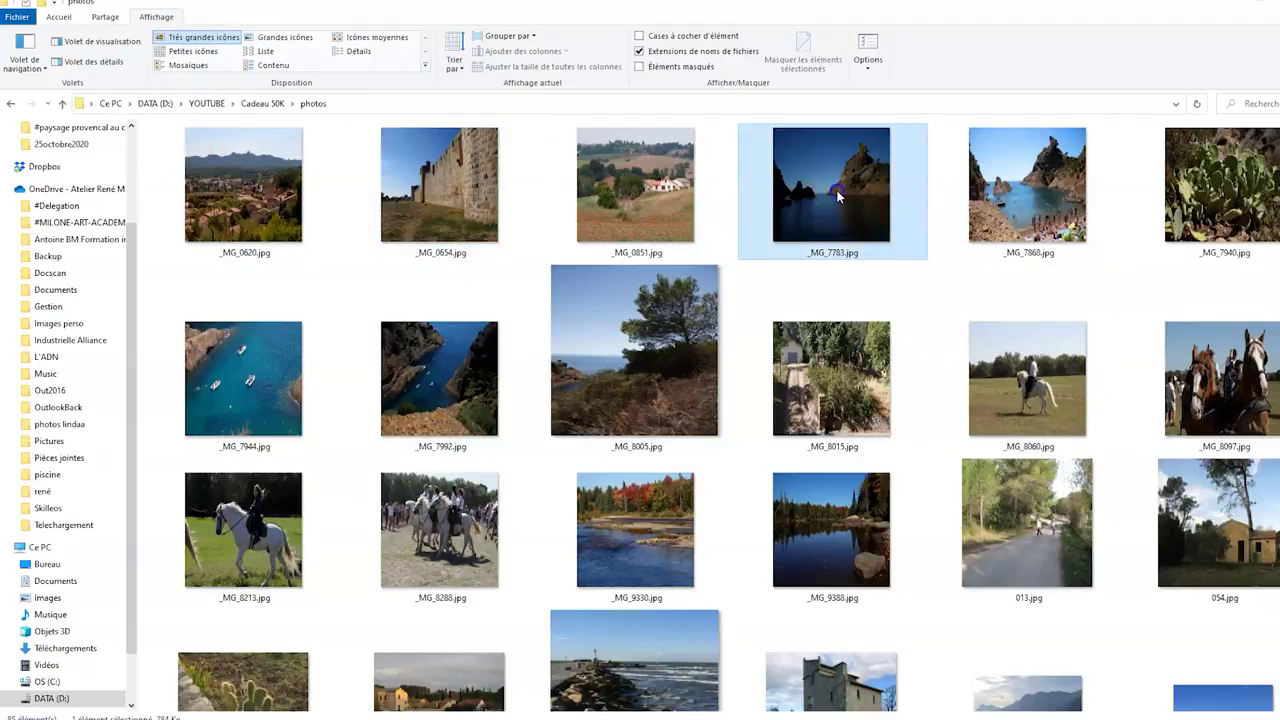
pyautogui.keyDown('ctrl'); pyautogui.click(1033, 200); pyautogui.keyUp('ctrl')
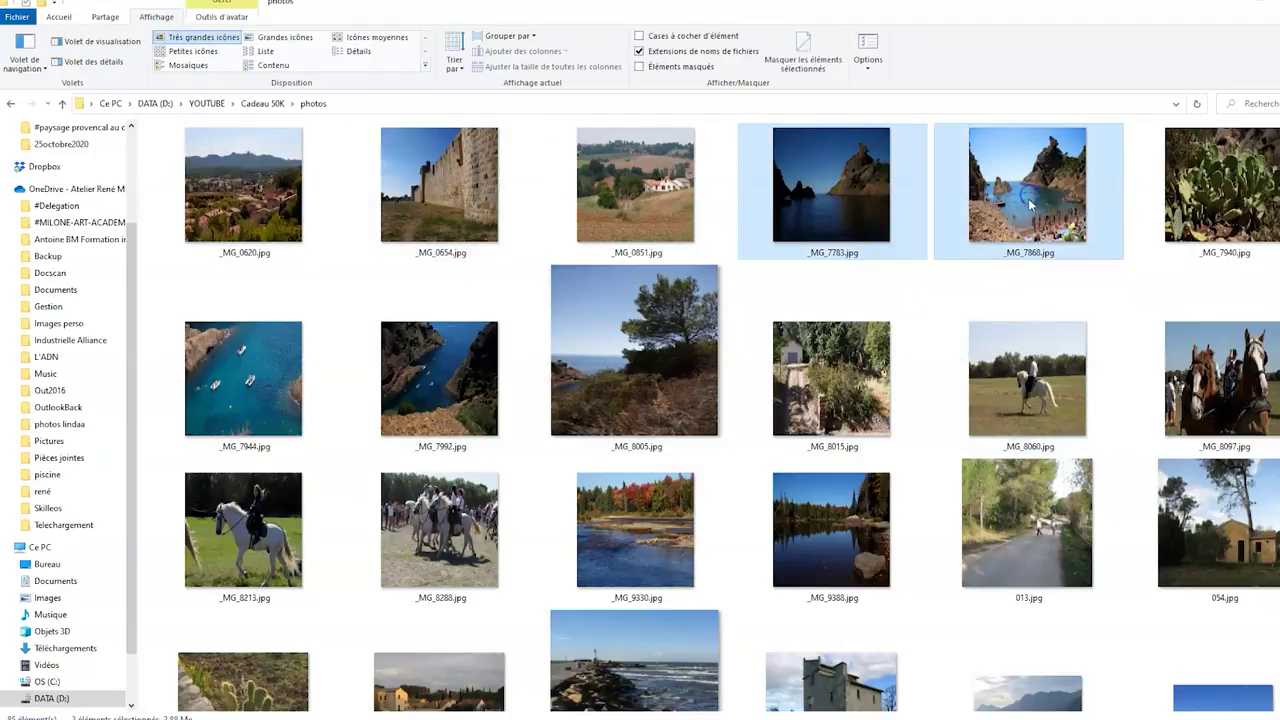
pyautogui.keyDown('ctrl'); pyautogui.click(268, 400); pyautogui.keyUp('ctrl')
pyautogui.keyDown('ctrl'); pyautogui.click(368, 383); pyautogui.keyUp('ctrl')
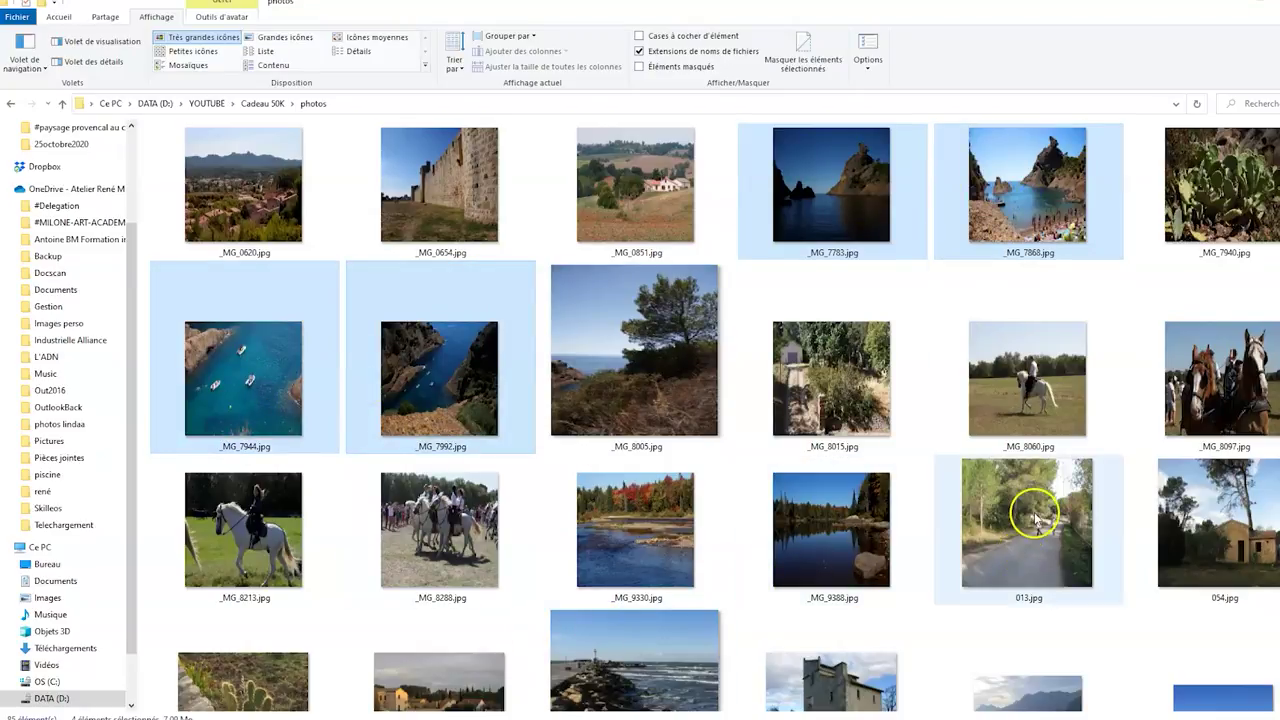
pyautogui.scroll(-2, 1035, 515)
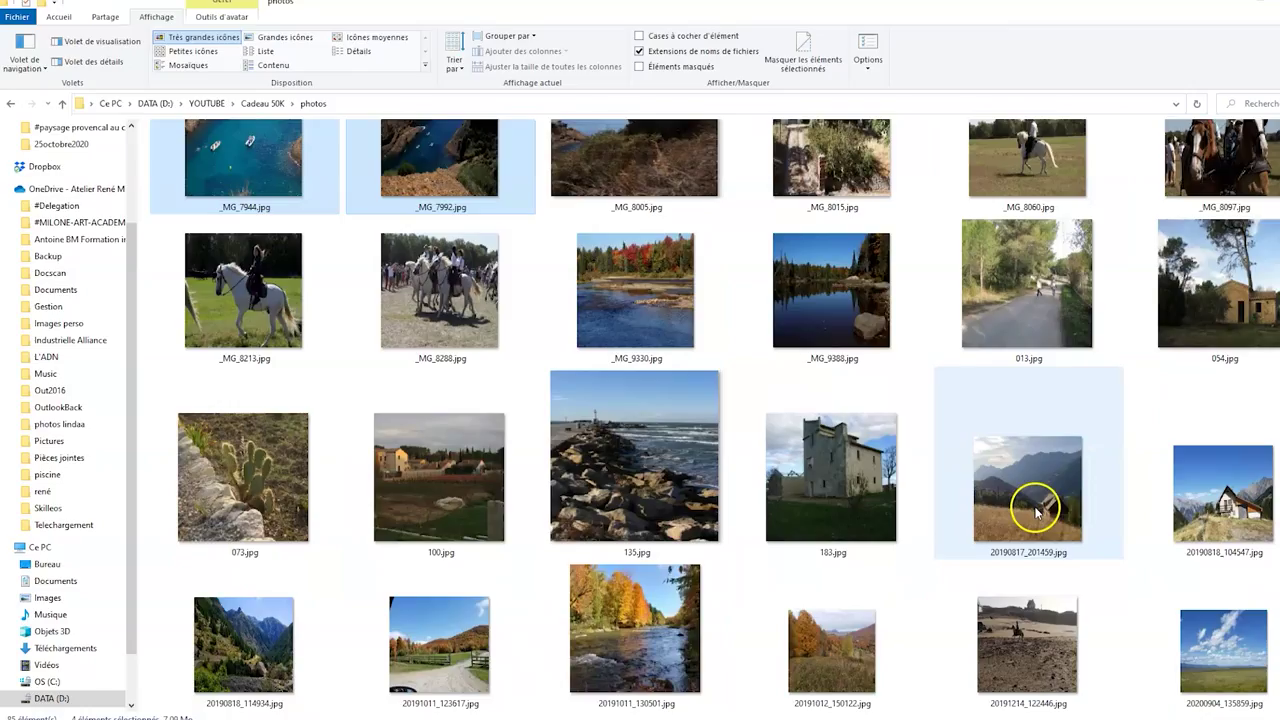
pyautogui.keyDown('ctrl'); pyautogui.click(655, 479); pyautogui.keyUp('ctrl')
# Add the seaside sunset photos 20200922_182427 and 20200922_175710 to the selection
pyautogui.scroll(-3, 900, 466)
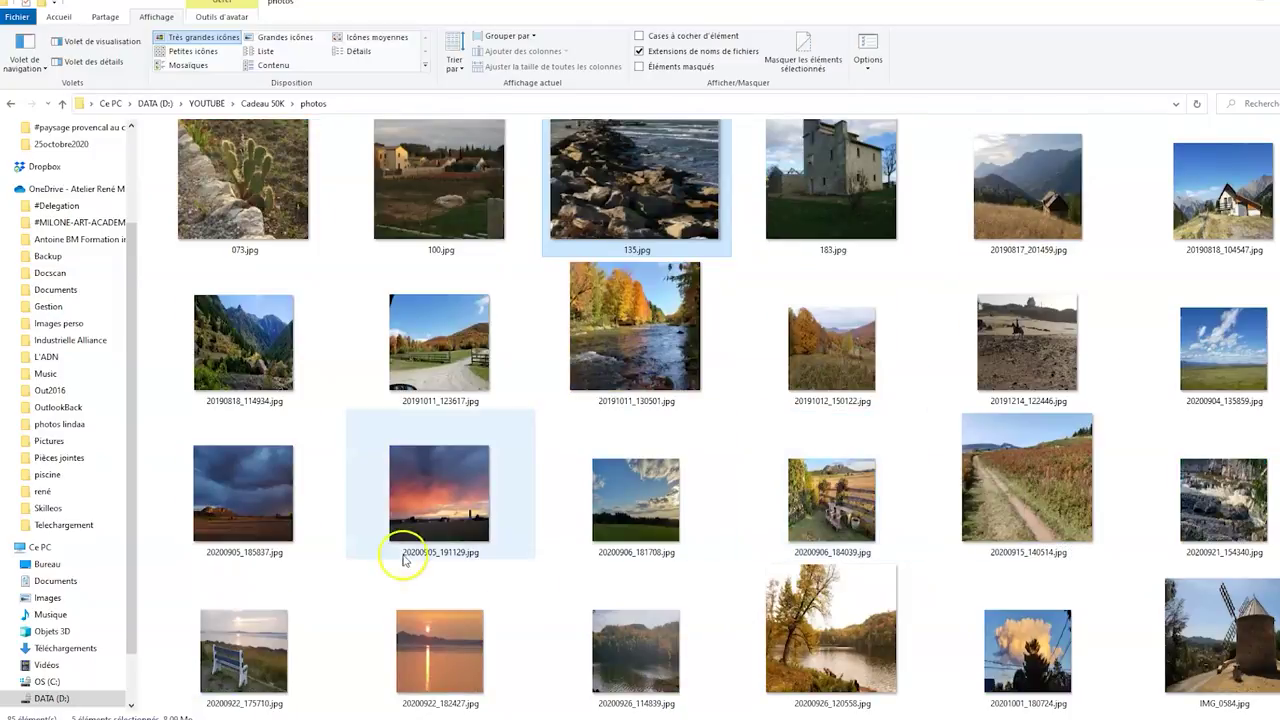
pyautogui.scroll(-7, 623, 514)
pyautogui.scroll(3, 543, 491)
pyautogui.keyDown('ctrl'); pyautogui.click(455, 237); pyautogui.keyUp('ctrl')
pyautogui.keyDown('ctrl'); pyautogui.click(250, 205); pyautogui.keyUp('ctrl')
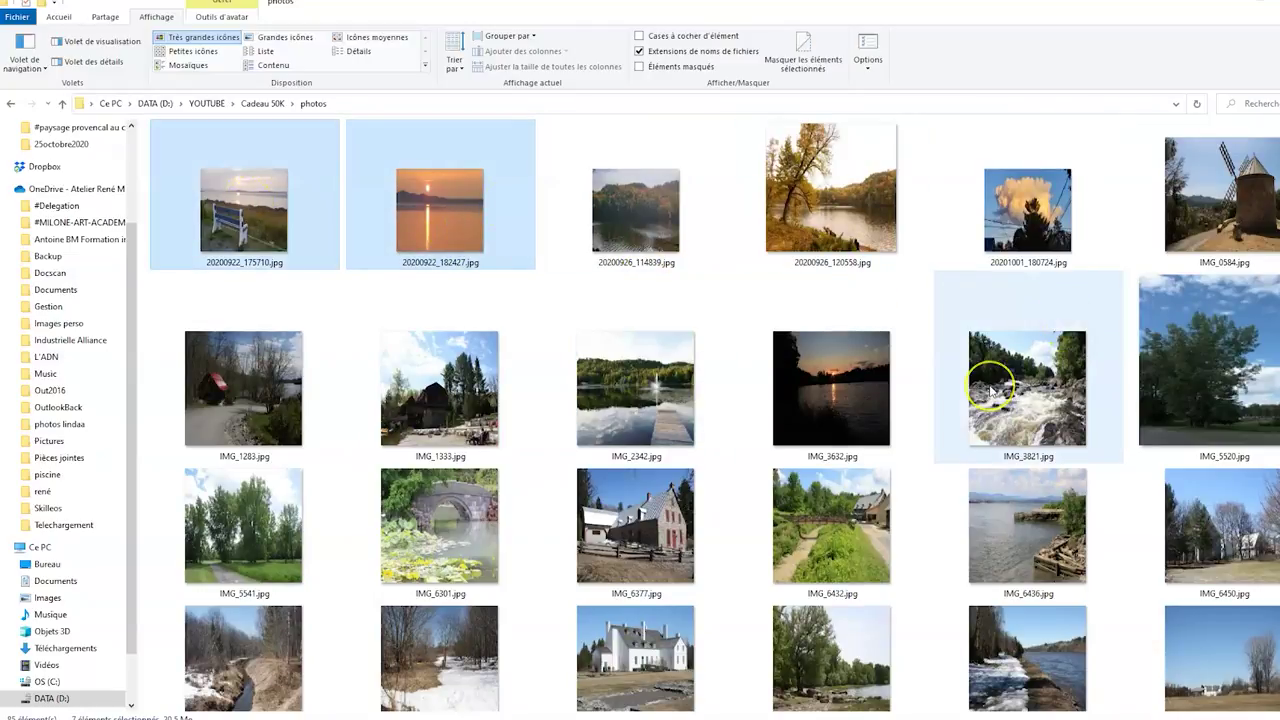
# Add the photo of boats on calm water, photo (277), to the selection
pyautogui.scroll(-3, 990, 395)
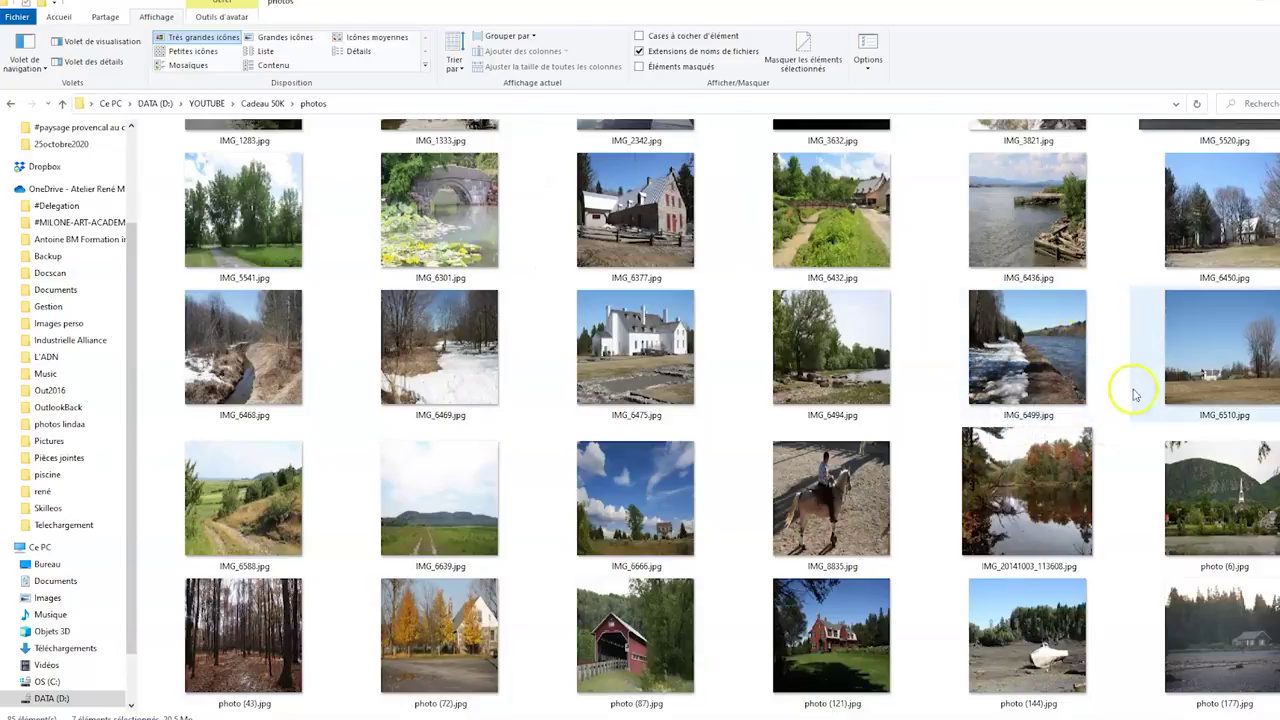
pyautogui.scroll(-3, 560, 500)
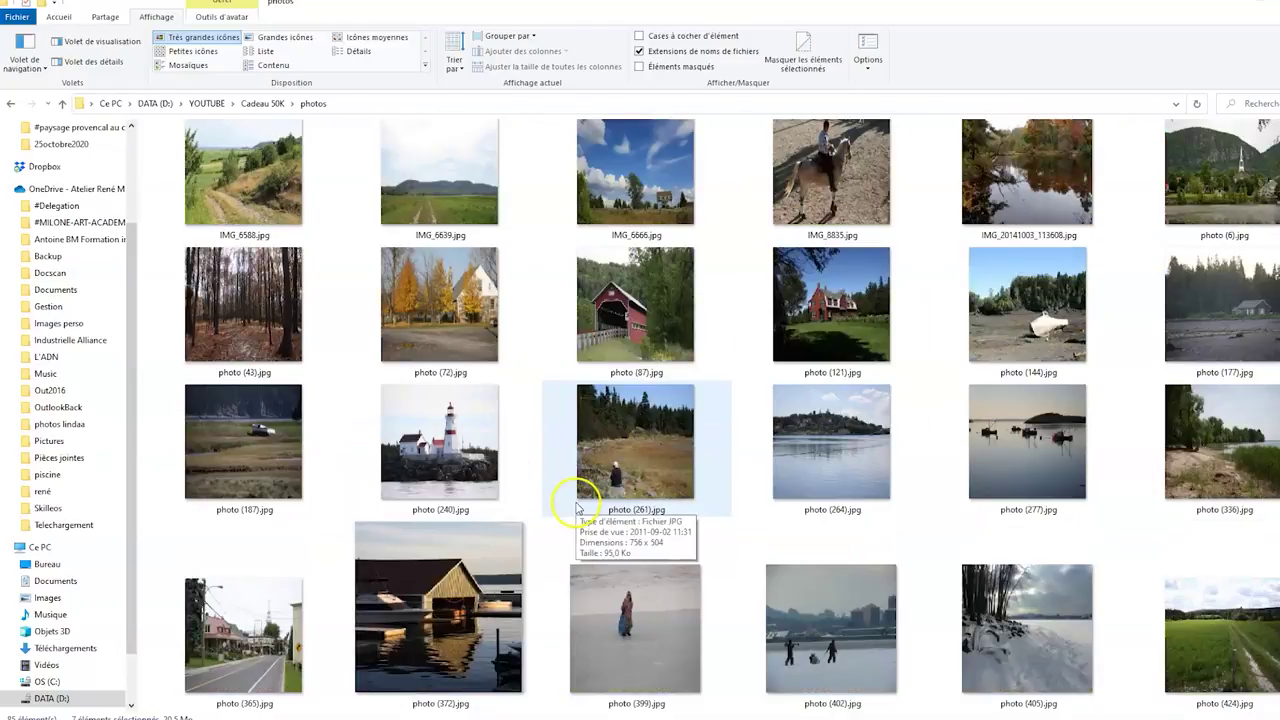
pyautogui.keyDown('ctrl'); pyautogui.click(993, 480); pyautogui.keyUp('ctrl')
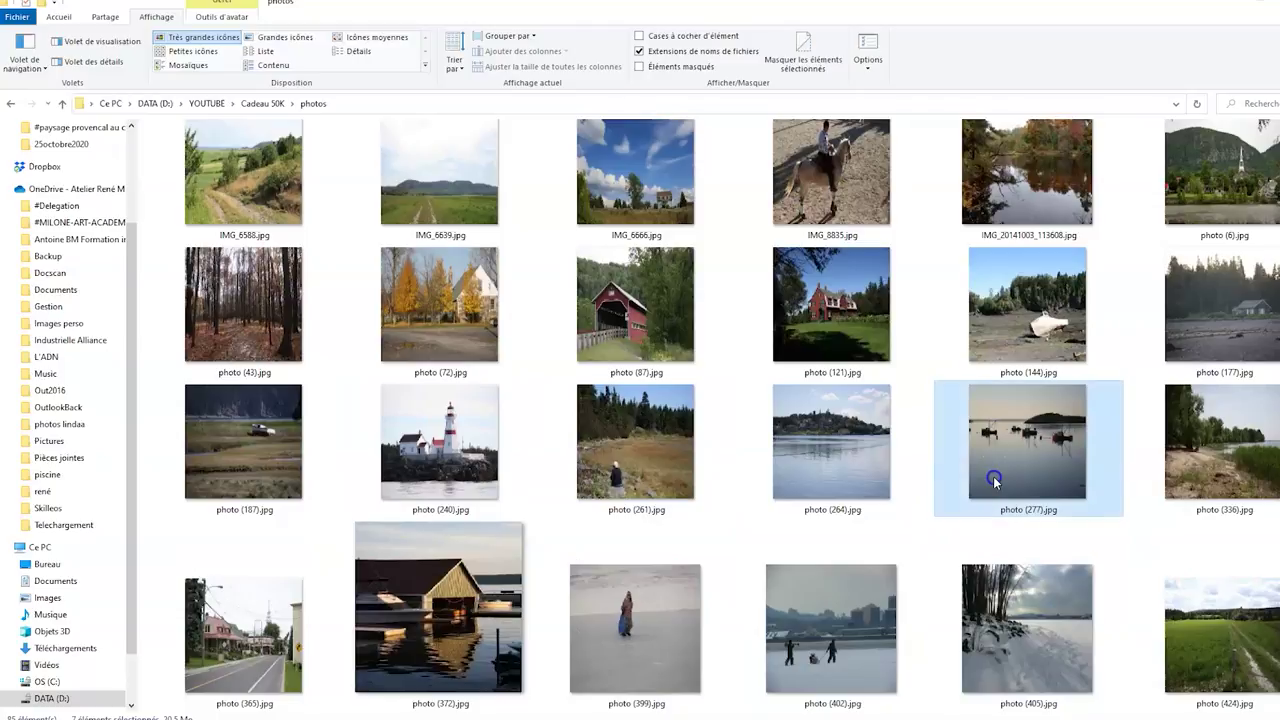
pyautogui.scroll(-2, 912, 500)
pyautogui.keyDown('ctrl'); pyautogui.click(715, 563); pyautogui.keyUp('ctrl')
pyautogui.keyDown('ctrl'); pyautogui.click(653, 480); pyautogui.keyUp('ctrl')
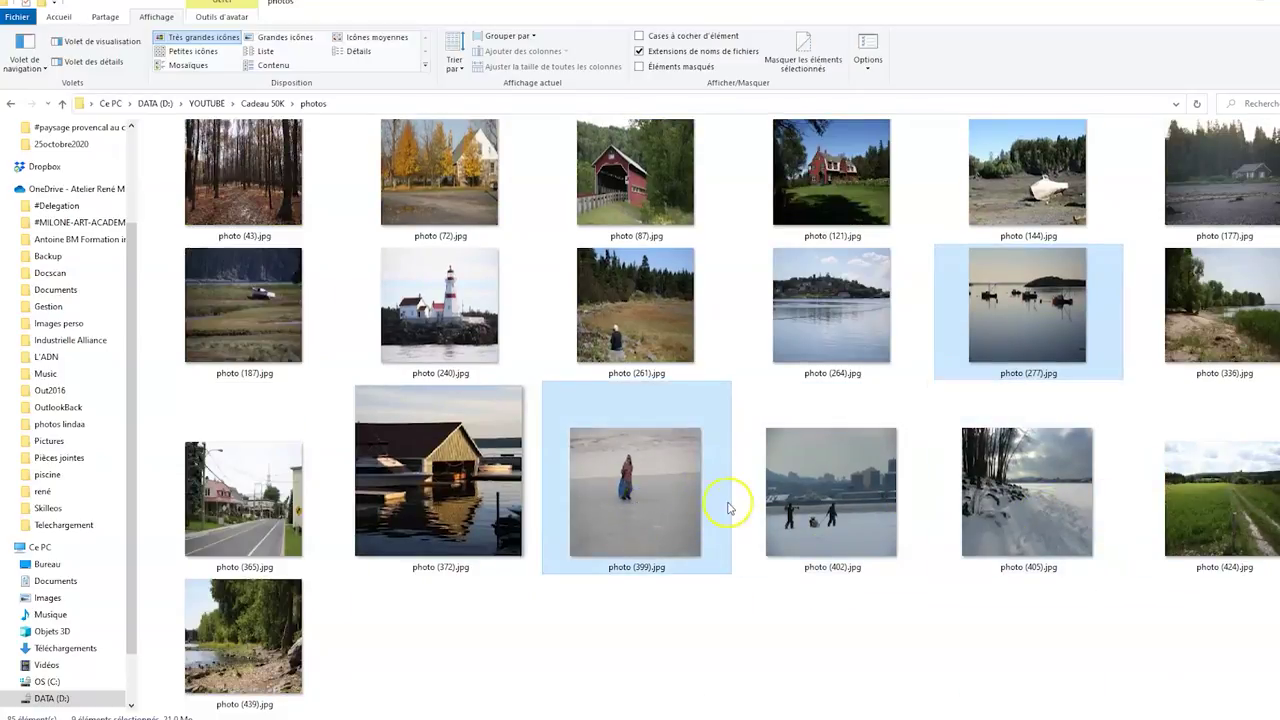
pyautogui.keyDown('ctrl'); pyautogui.click(651, 505); pyautogui.keyUp('ctrl')
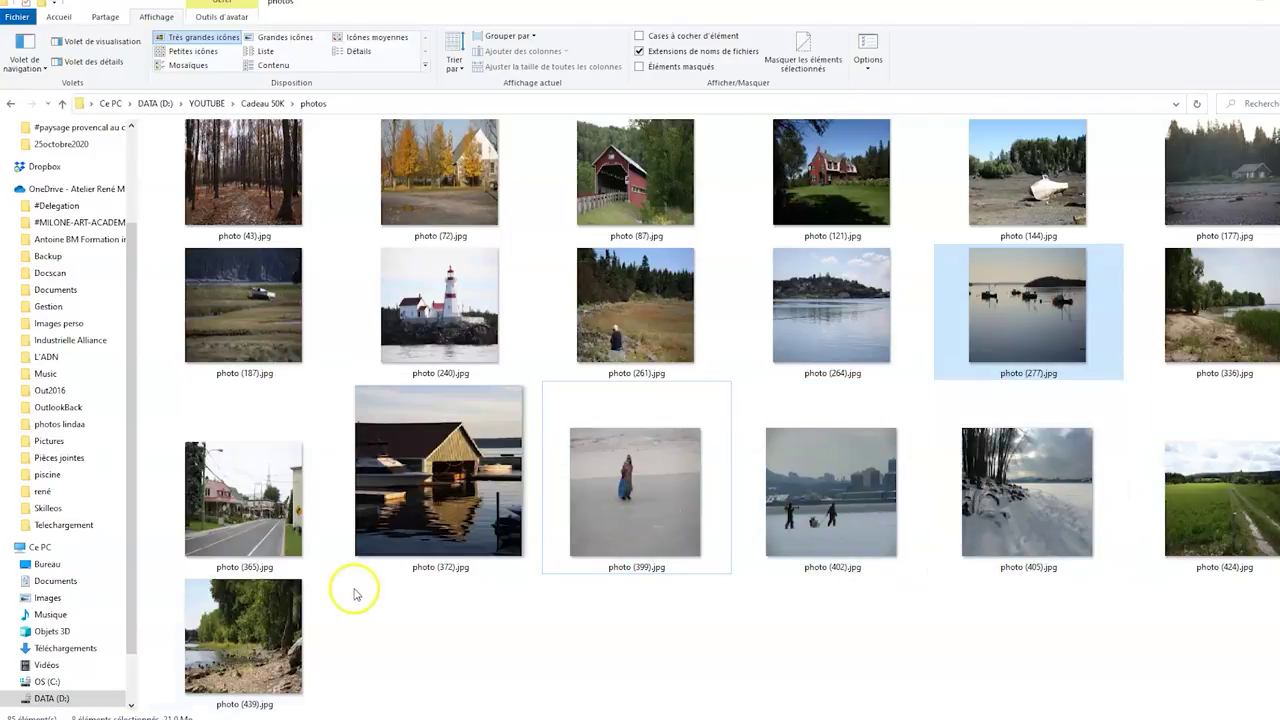
# Rename all the selected sea photos together as "mer"
pyautogui.scroll(3, 1078, 487)
pyautogui.scroll(5, 1078, 487)
pyautogui.scroll(-2, 1075, 475)
pyautogui.scroll(2, 1075, 470)
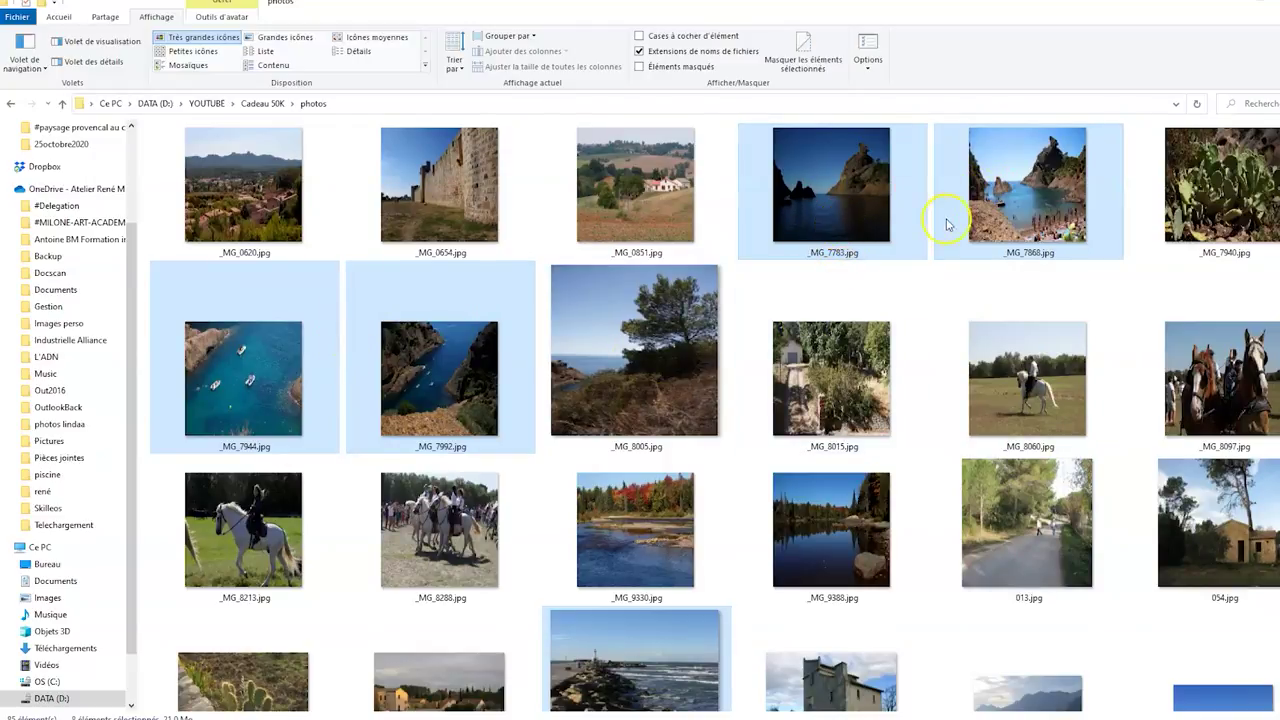
pyautogui.rightClick(834, 216)
pyautogui.click(890, 619)
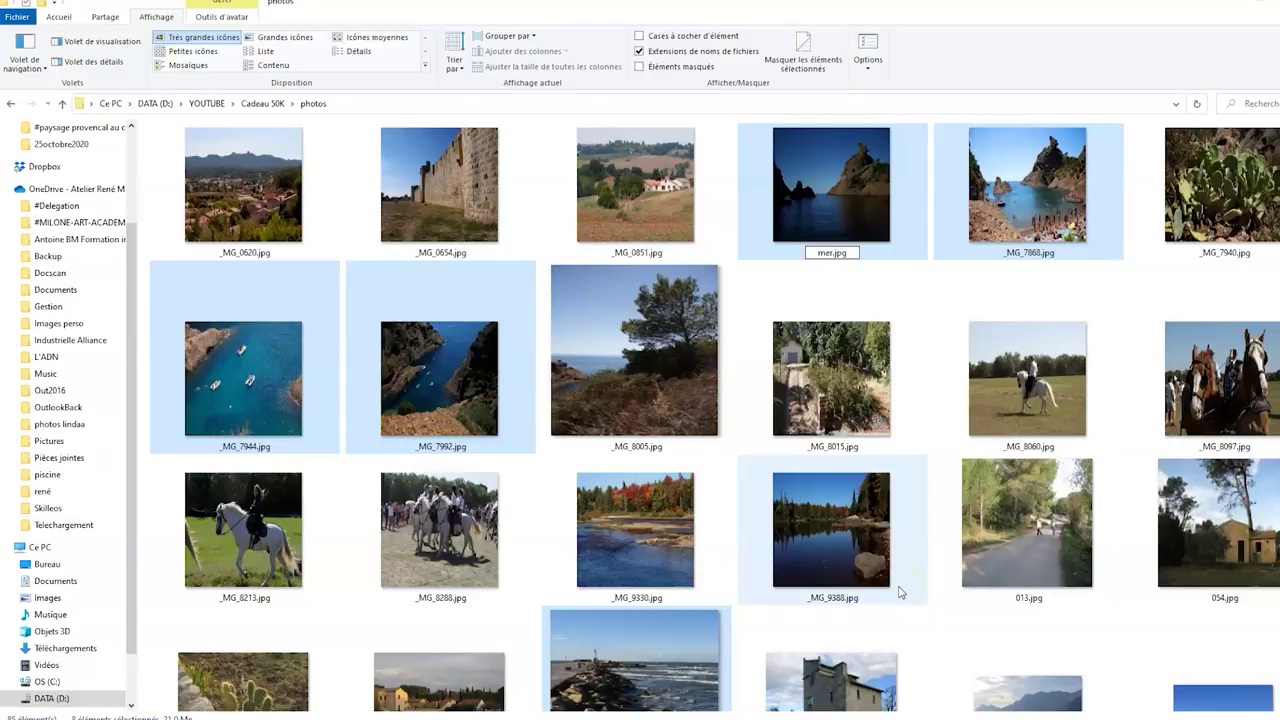
pyautogui.write('mer')
pyautogui.press('Return')
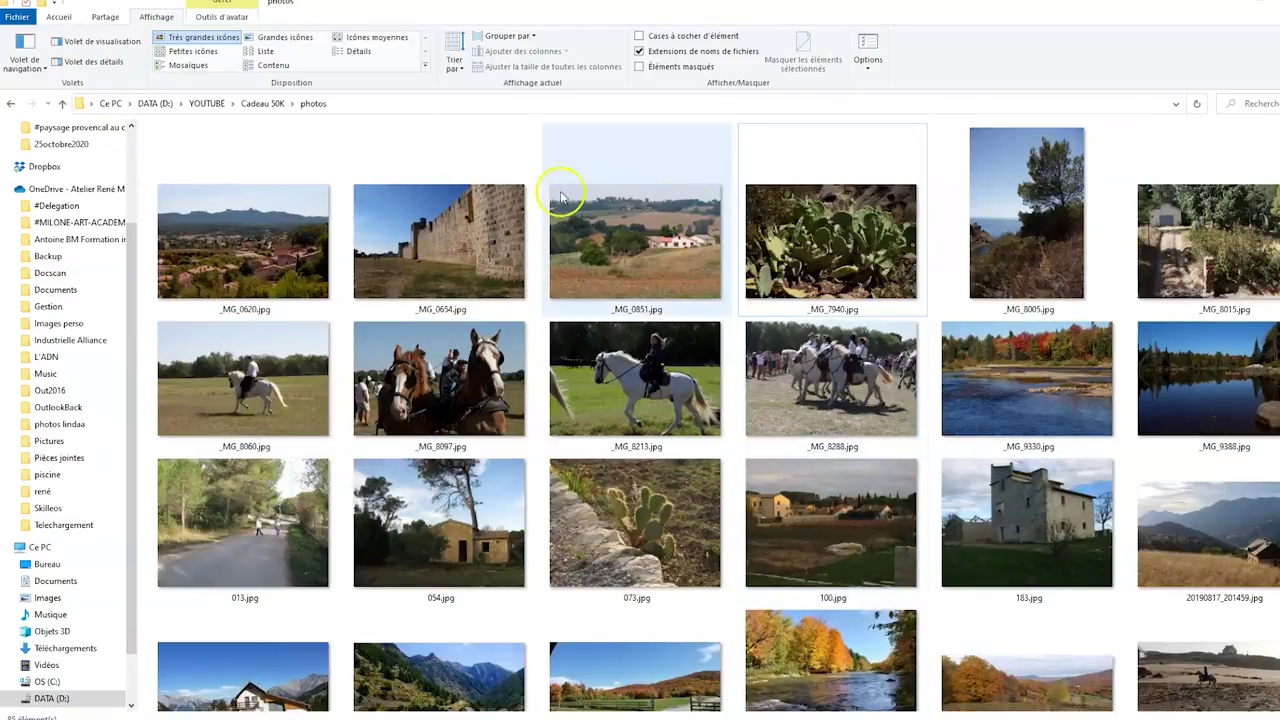
# Sort the photos by name in descending order and look for the renamed mer photos
pyautogui.rightClick(543, 163)
pyautogui.moveTo(630, 185)
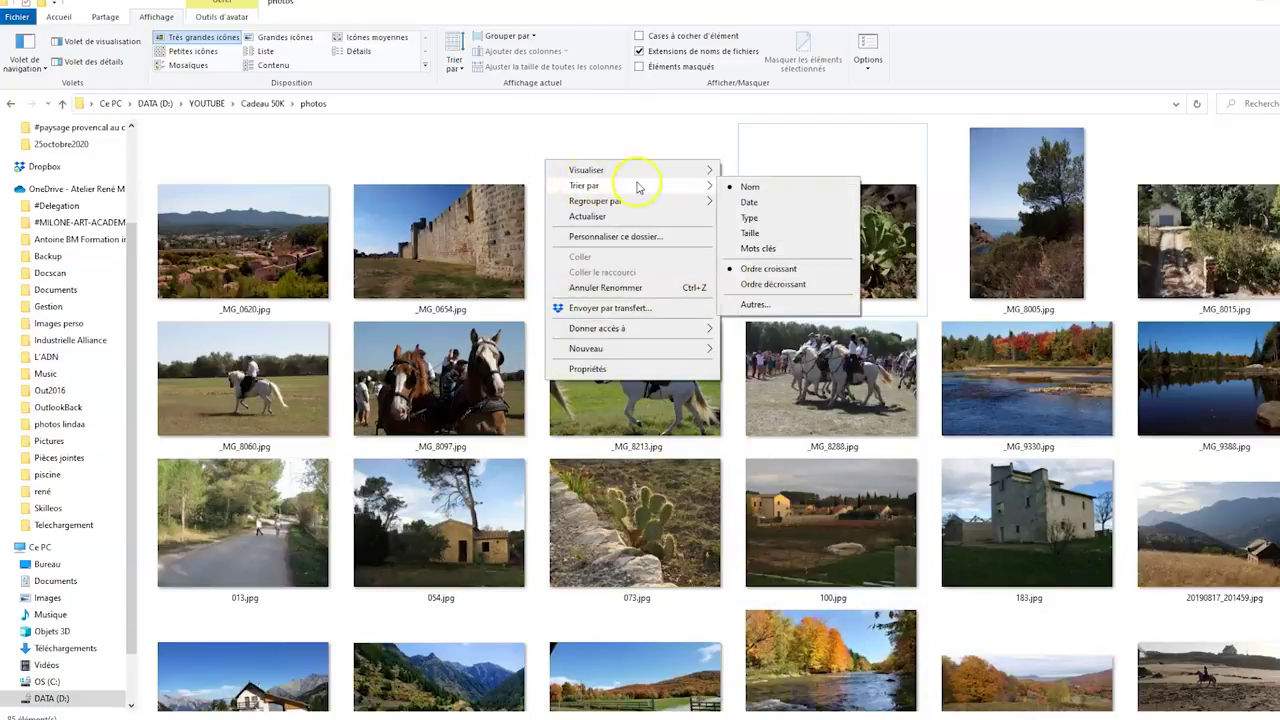
pyautogui.click(750, 187)
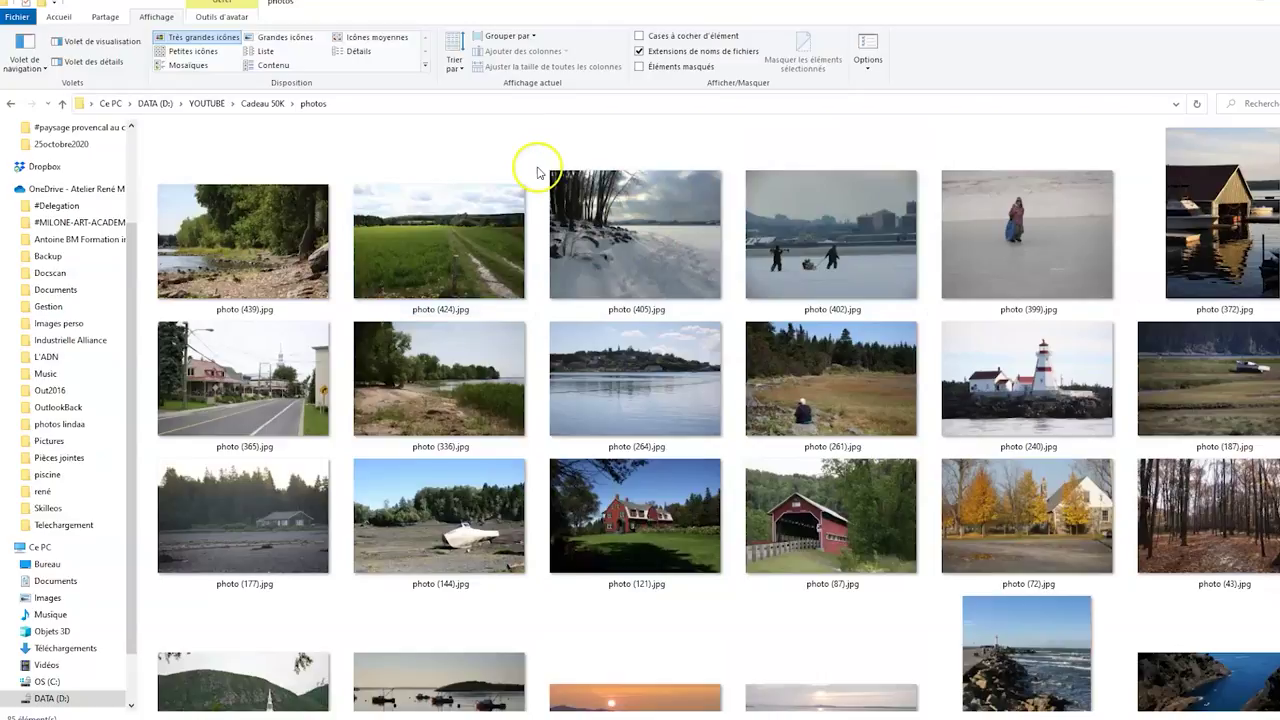
pyautogui.scroll(-5, 690, 420)
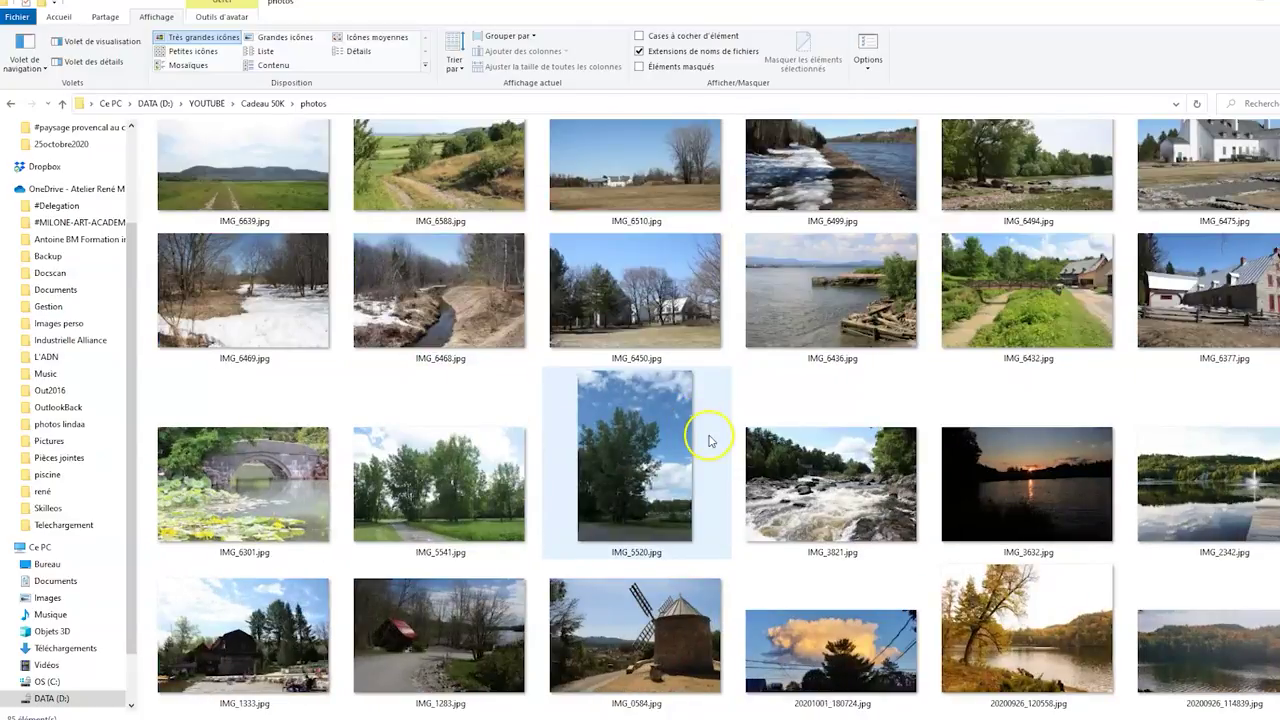
pyautogui.scroll(3, 709, 441)
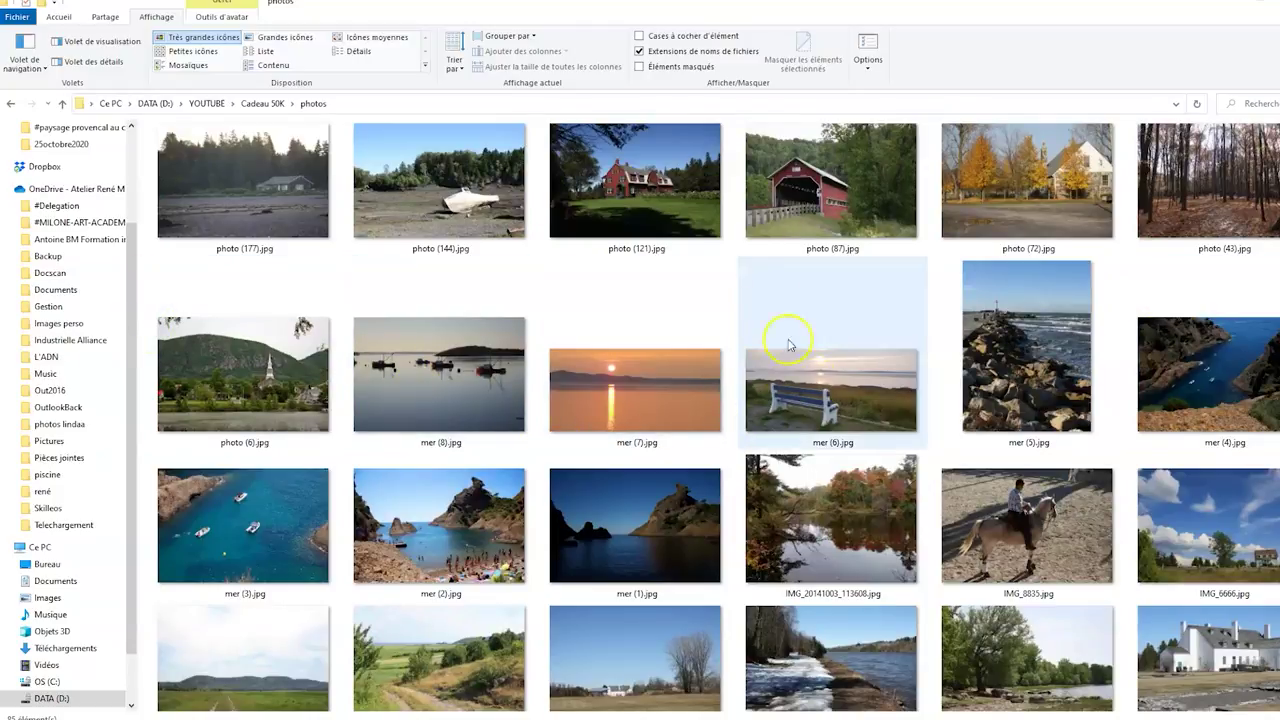
# Sort the photos by name in ascending order and check the grouped mer photos
pyautogui.rightClick(734, 281)
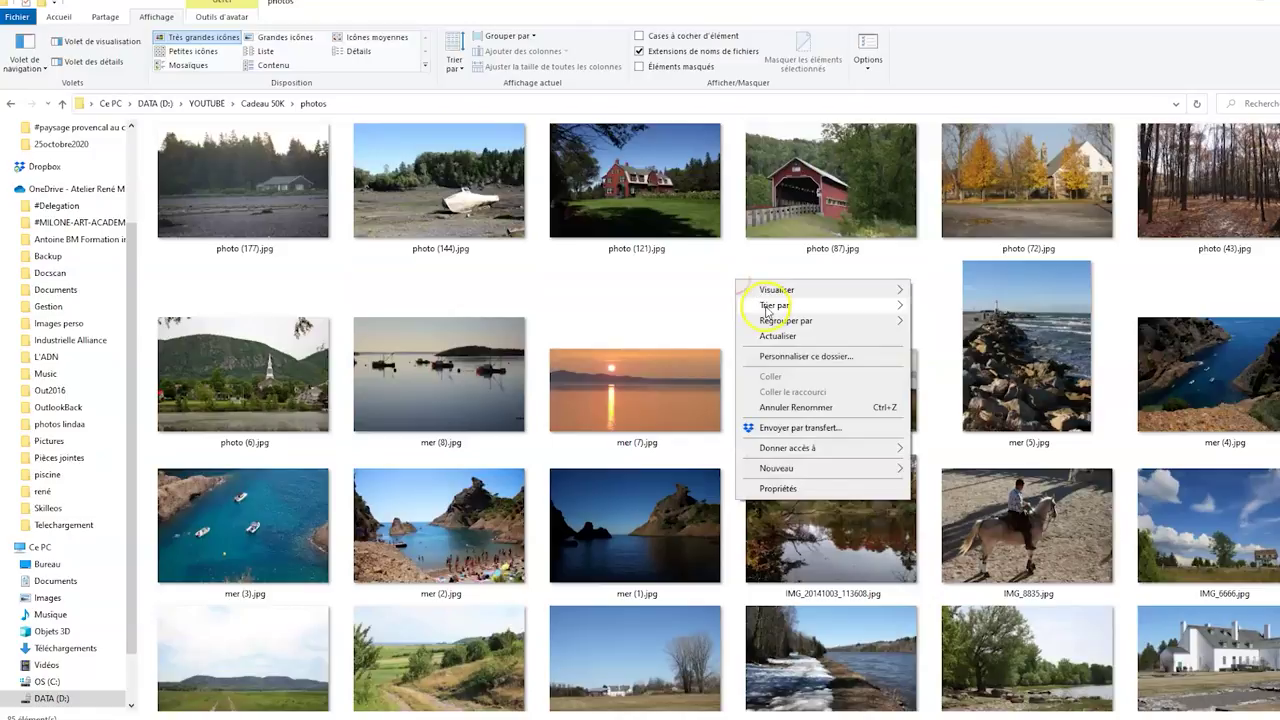
pyautogui.moveTo(780, 305)
pyautogui.click(941, 307)
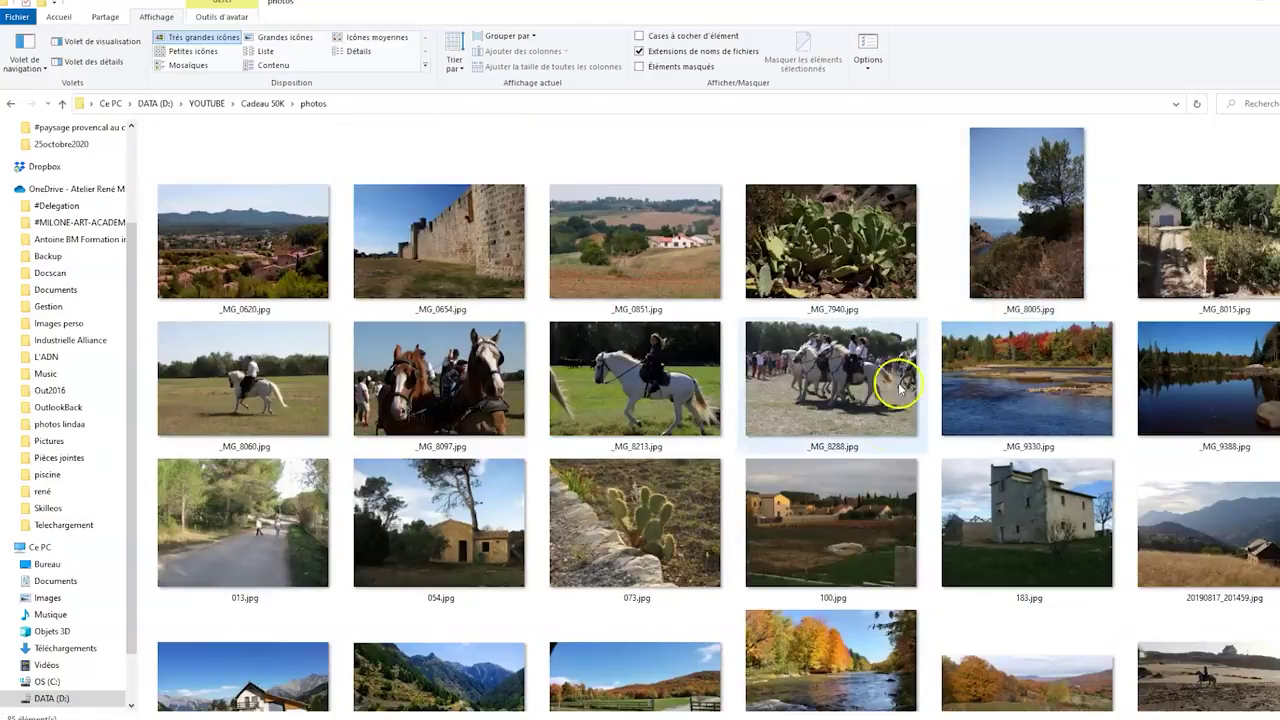
pyautogui.scroll(-5, 886, 371)
pyautogui.scroll(-10, 870, 440)
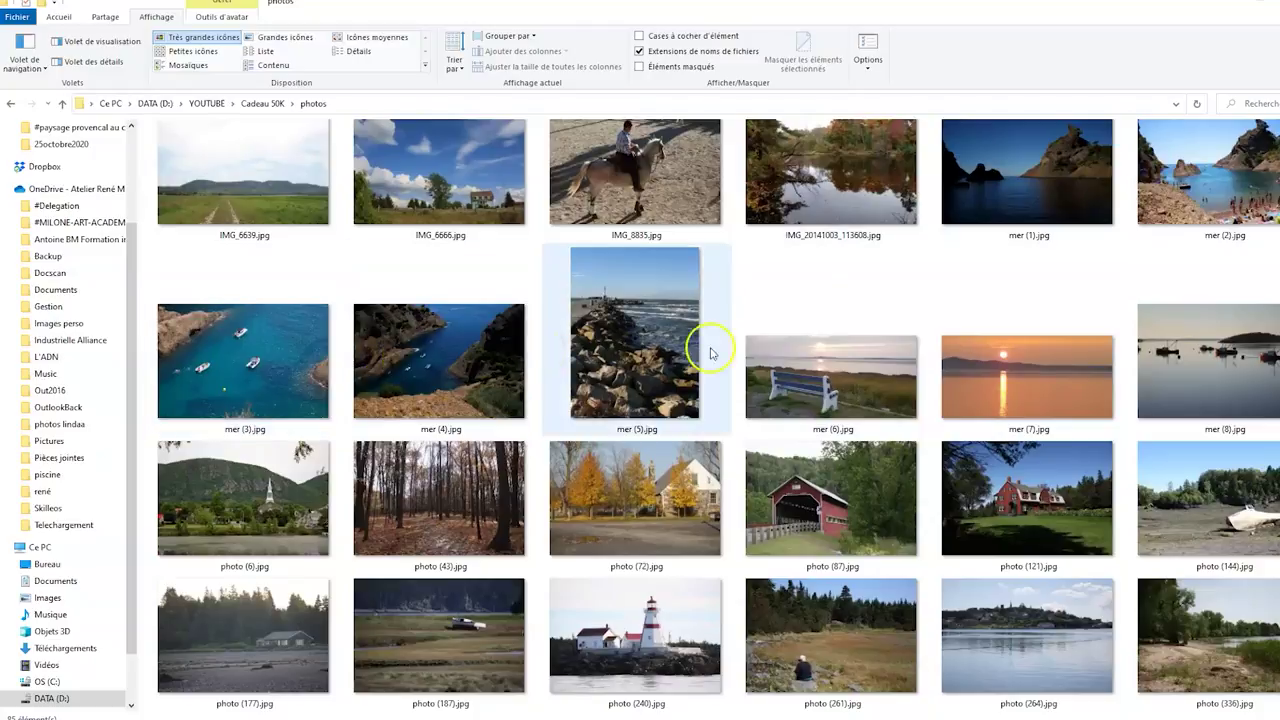
pyautogui.scroll(5, 755, 500)
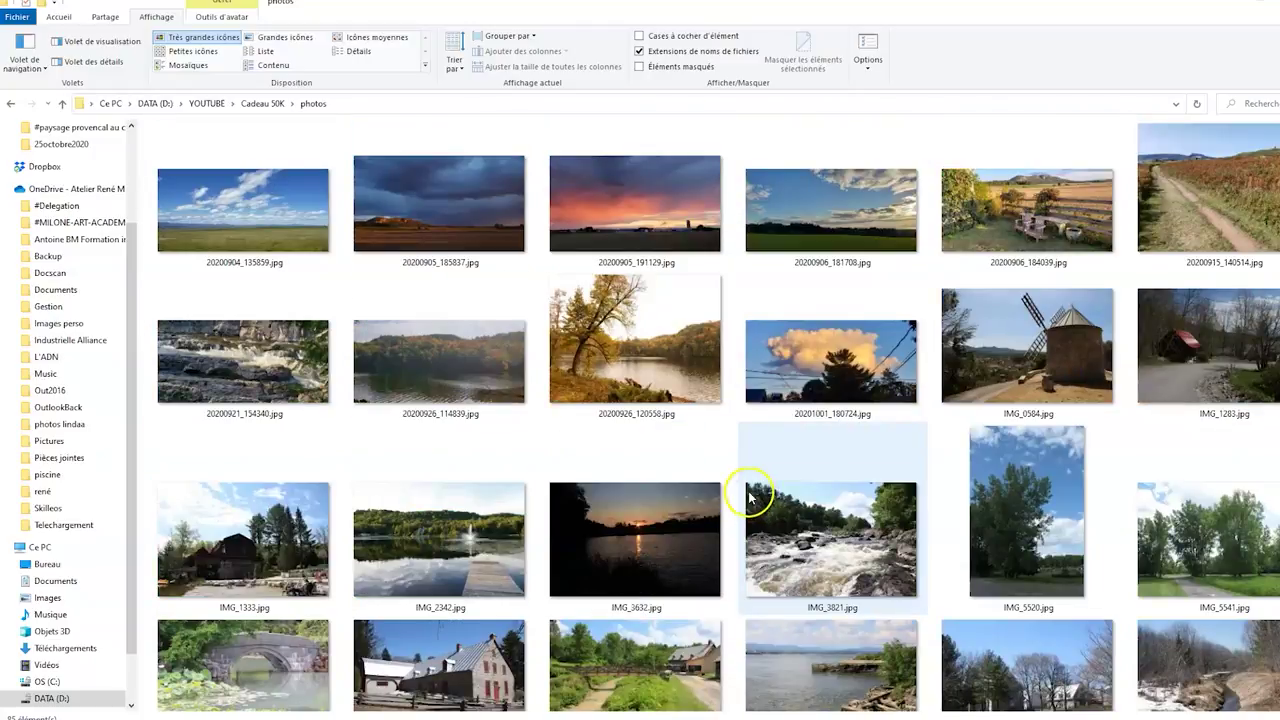
pyautogui.scroll(8, 751, 497)
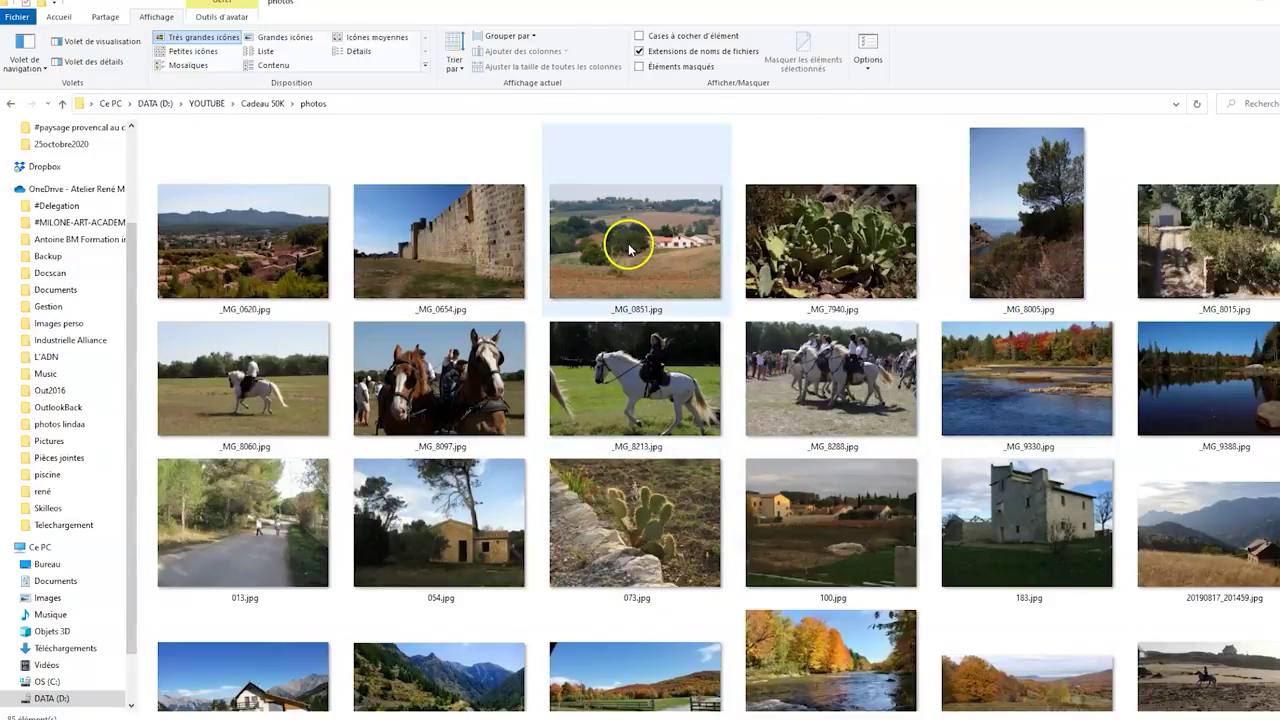
# Select the house photos _MG_0620, _MG_0851, _MG_8015, 183, 054 and 20190818_104547
pyautogui.click(217, 251)
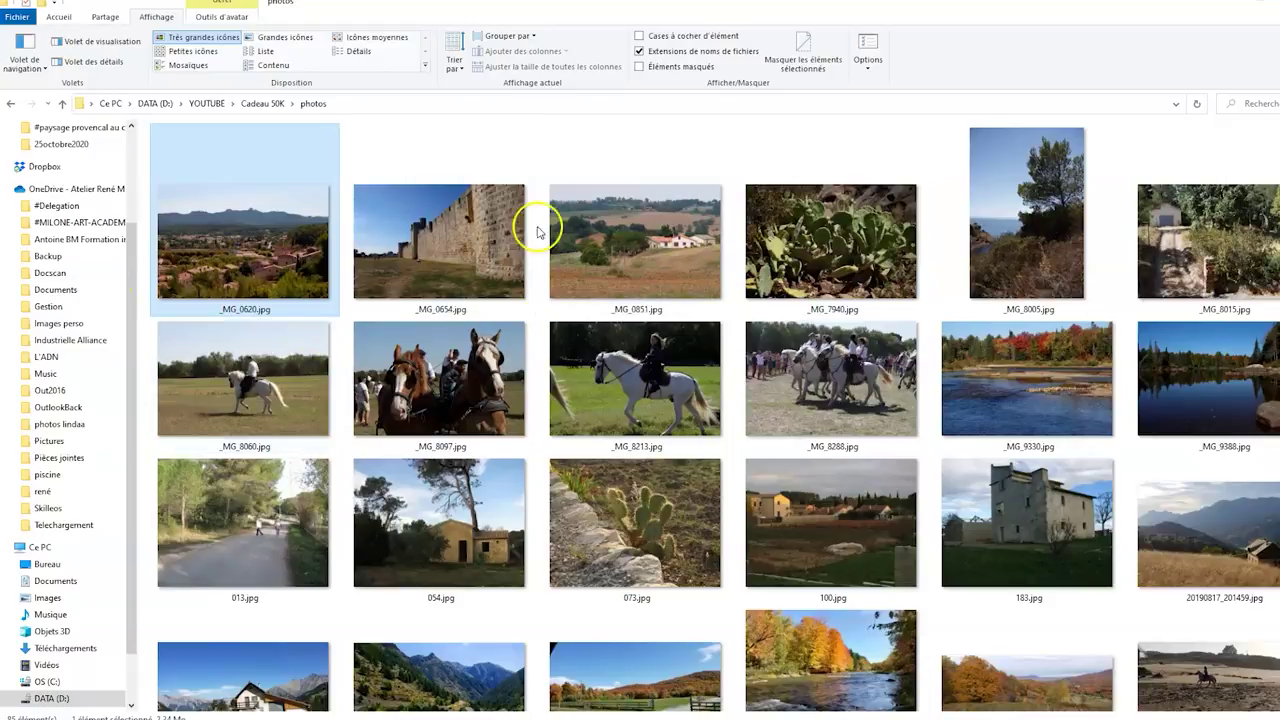
pyautogui.keyDown('ctrl'); pyautogui.click(575, 235); pyautogui.keyUp('ctrl')
pyautogui.keyDown('ctrl'); pyautogui.click(1049, 535); pyautogui.keyUp('ctrl')
pyautogui.keyDown('ctrl'); pyautogui.click(481, 553); pyautogui.keyUp('ctrl')
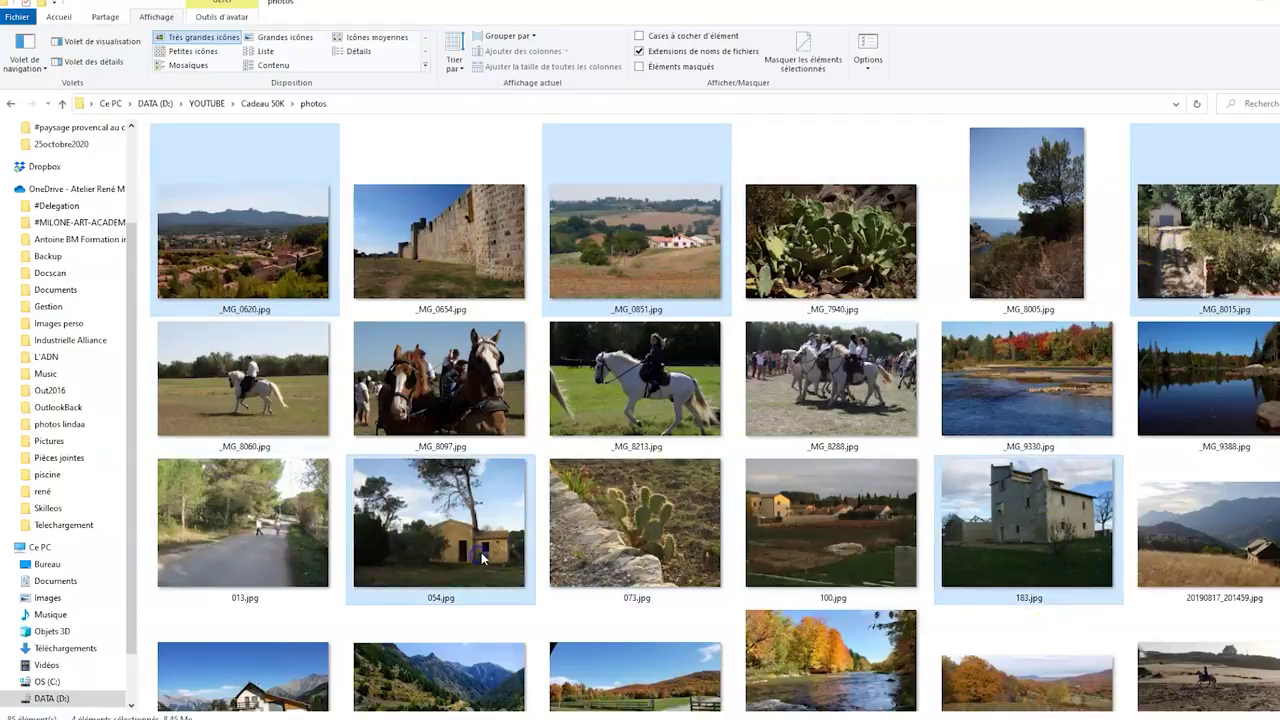
pyautogui.scroll(-1, 483, 558)
pyautogui.keyDown('ctrl'); pyautogui.click(484, 557); pyautogui.keyUp('ctrl')
pyautogui.keyDown('ctrl'); pyautogui.click(292, 494); pyautogui.keyUp('ctrl')
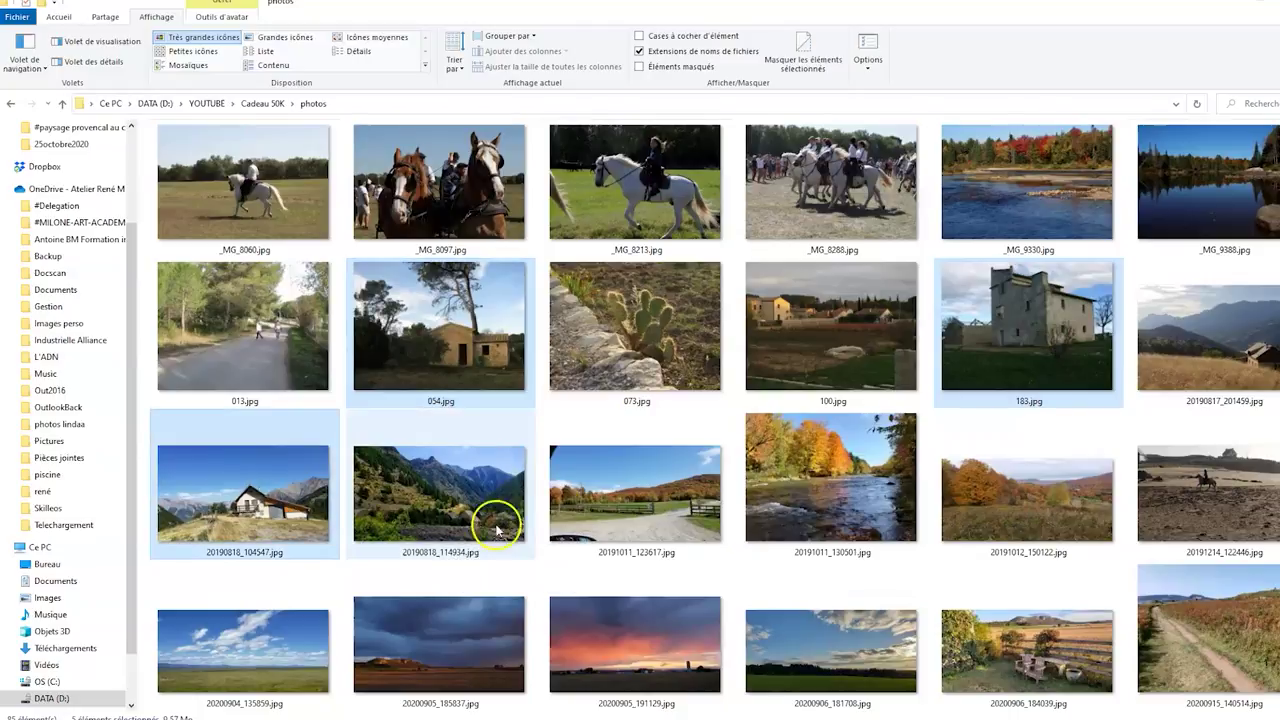
# Add the house photos IMG_6377, IMG_6475 and IMG_6450 to the selection
pyautogui.scroll(-4, 594, 514)
pyautogui.keyDown('ctrl'); pyautogui.click(414, 516); pyautogui.keyUp('ctrl')
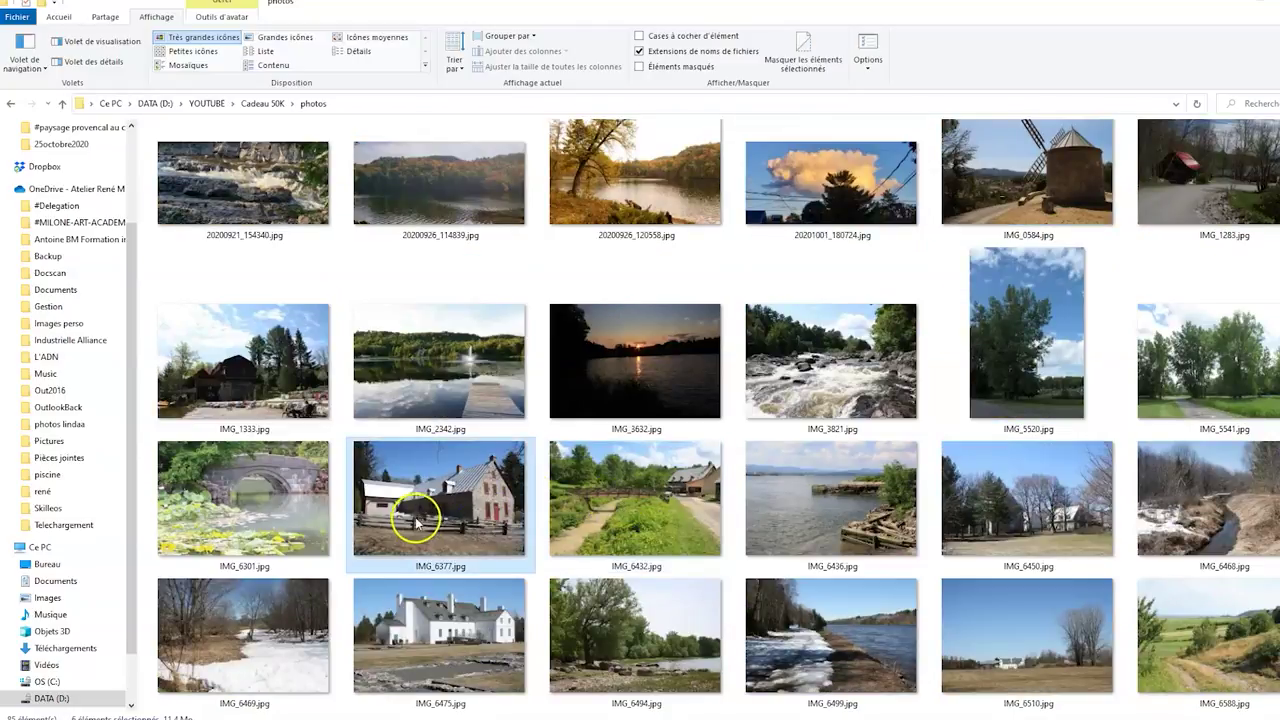
pyautogui.keyDown('ctrl'); pyautogui.click(480, 621); pyautogui.keyUp('ctrl')
pyautogui.keyDown('ctrl'); pyautogui.click(1003, 507); pyautogui.keyUp('ctrl')
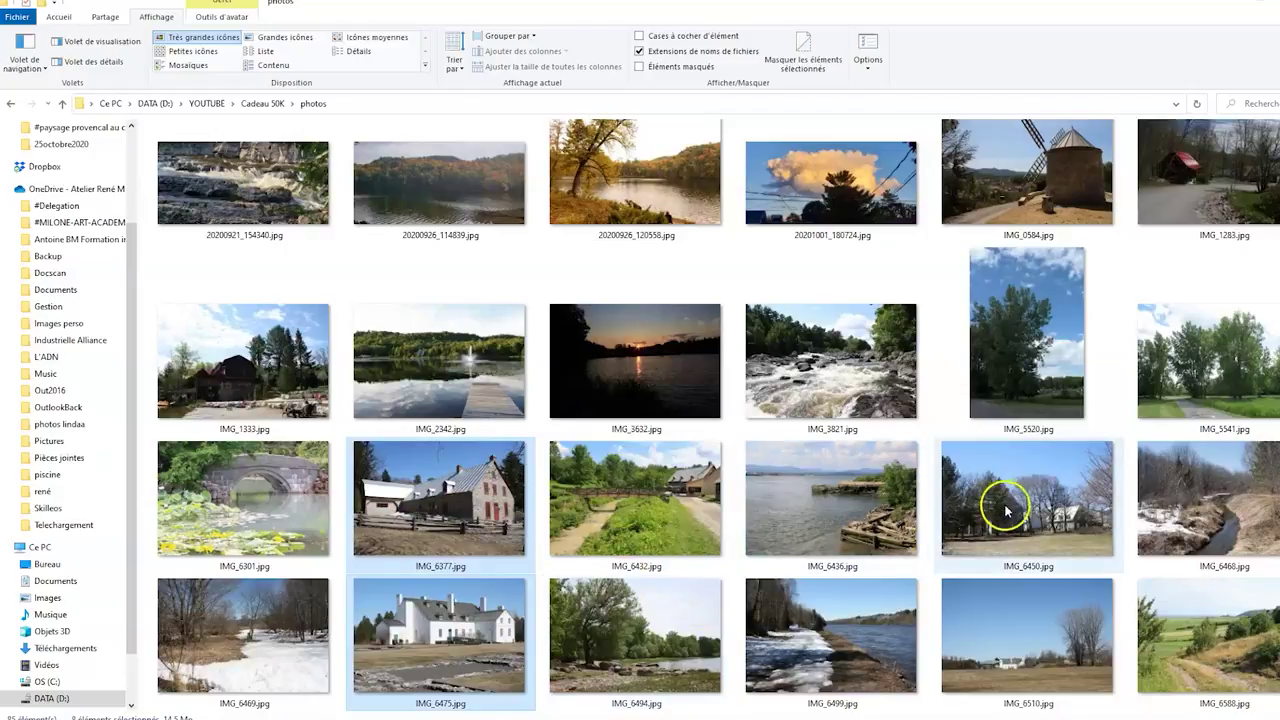
# Add the building photos photo (121), photo (240), photo (372) and photo (365) to the selection
pyautogui.scroll(-3, 1013, 510)
pyautogui.scroll(-3, 1013, 510)
pyautogui.keyDown('ctrl'); pyautogui.click(1047, 540); pyautogui.keyUp('ctrl')
pyautogui.scroll(-3, 1066, 503)
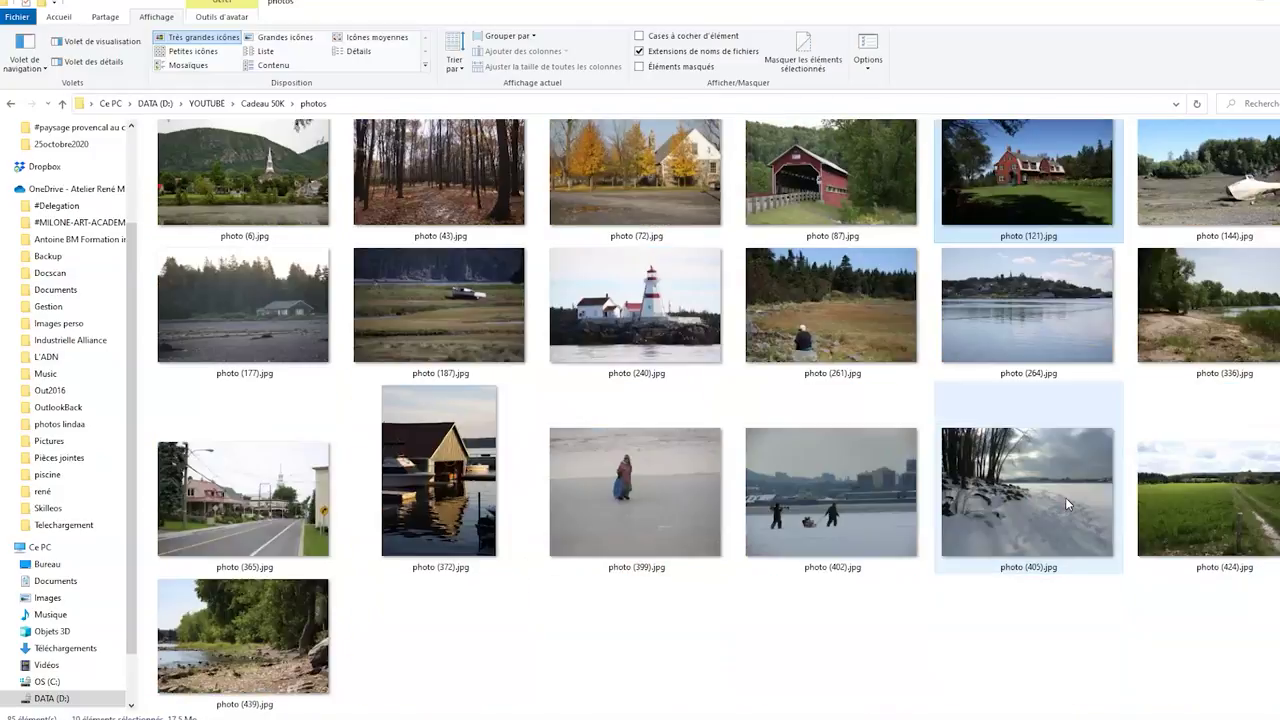
pyautogui.keyDown('ctrl'); pyautogui.click(571, 378); pyautogui.keyUp('ctrl')
pyautogui.keyDown('ctrl'); pyautogui.click(460, 494); pyautogui.keyUp('ctrl')
pyautogui.keyDown('ctrl'); pyautogui.click(262, 506); pyautogui.keyUp('ctrl')
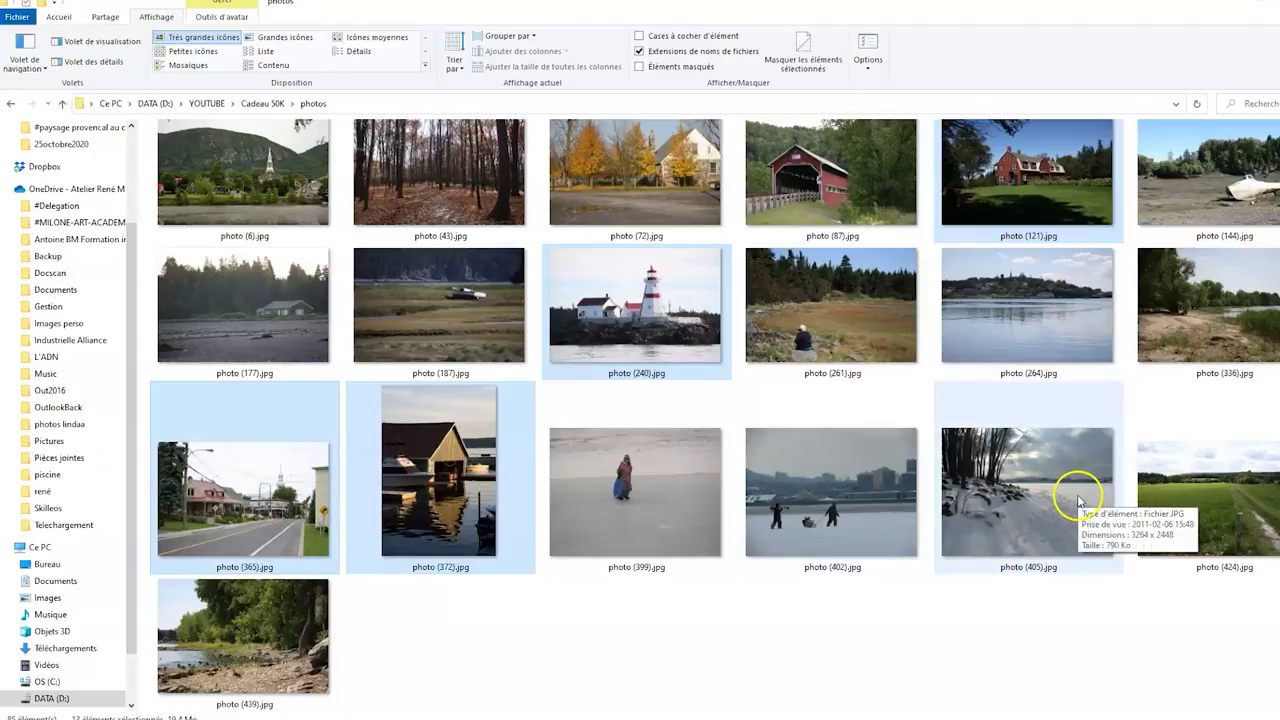
# Rename all the selected house photos together as "maison"
pyautogui.scroll(15, 1078, 500)
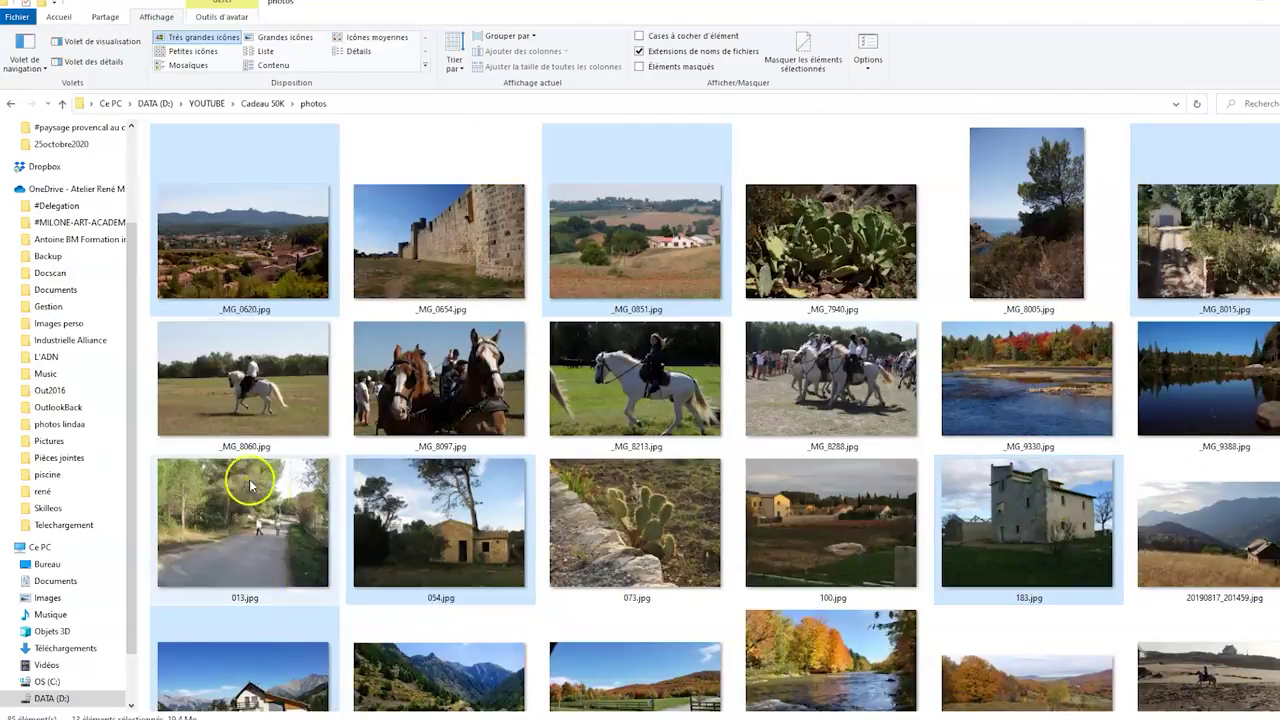
pyautogui.rightClick(252, 272)
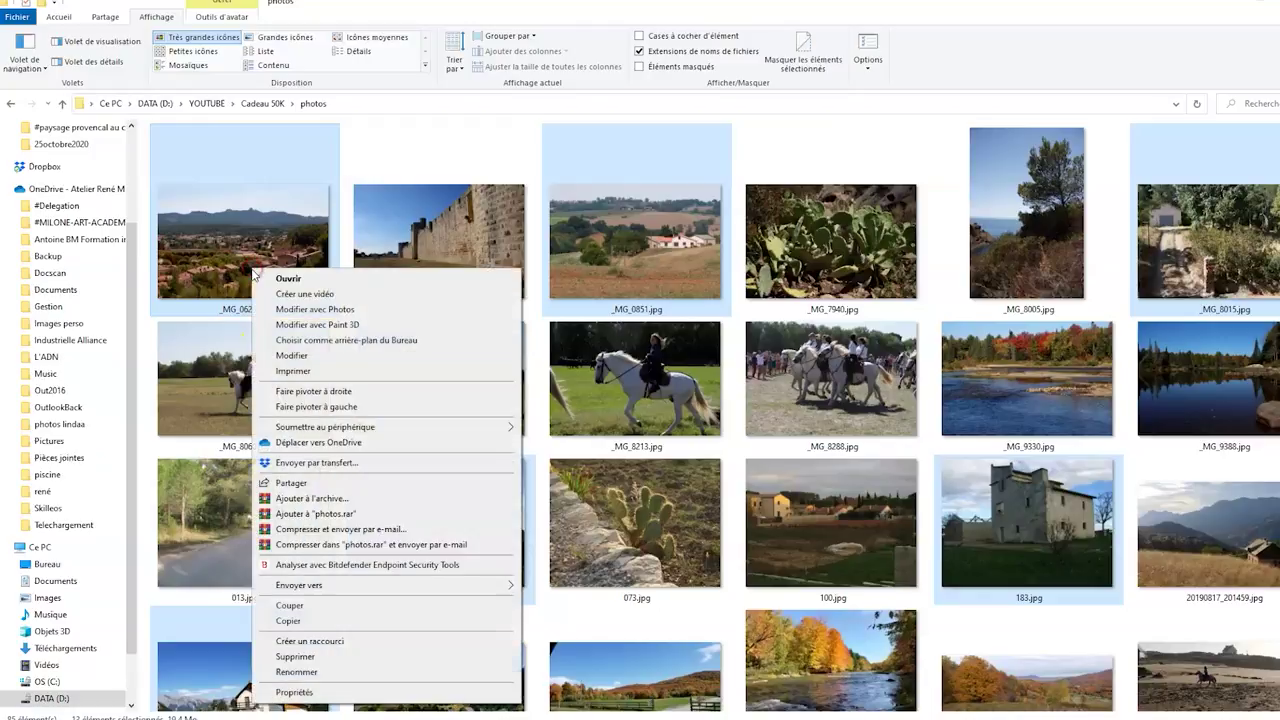
pyautogui.click(316, 674)
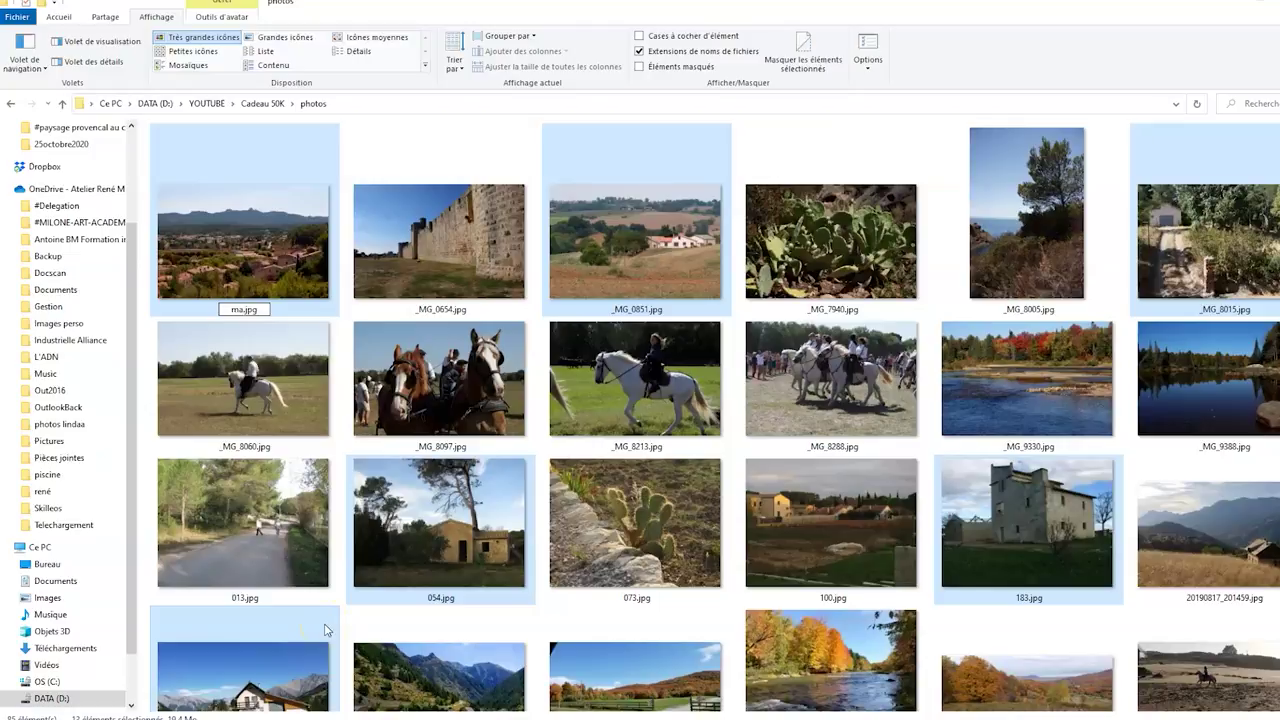
pyautogui.write('maison')
pyautogui.press('Return')
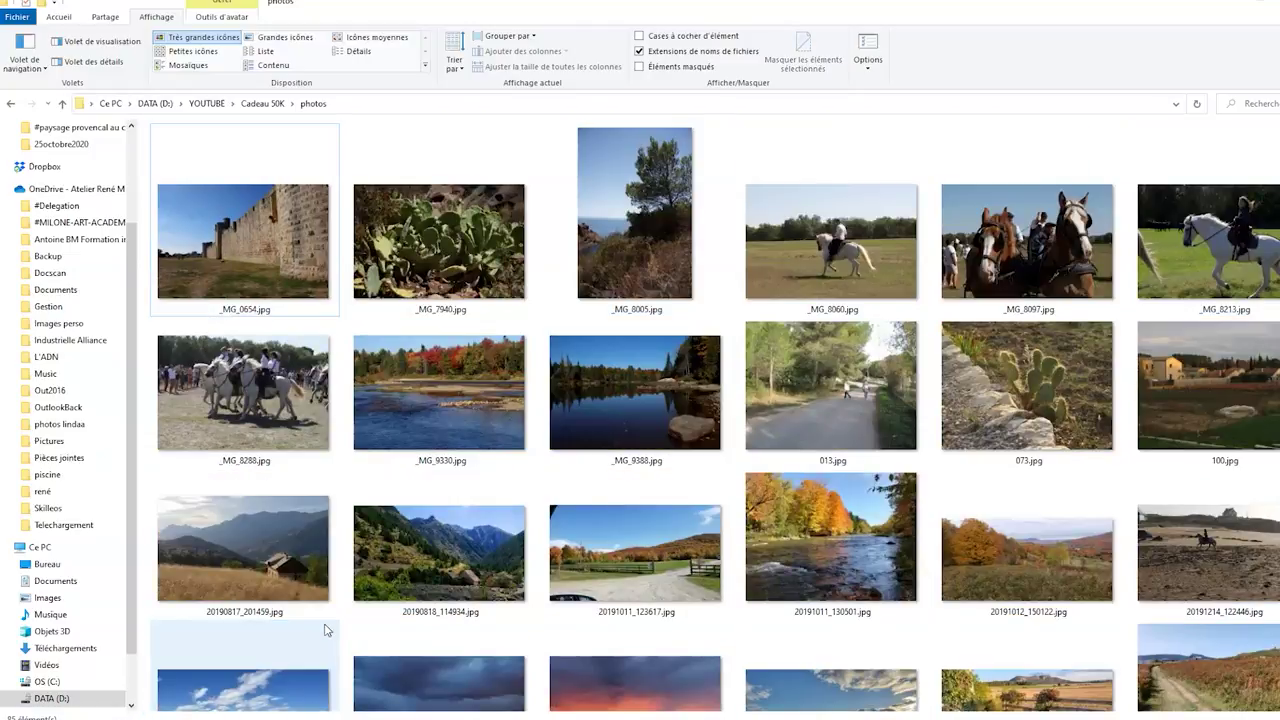
# Look through the folder to check how the maison and mer photos are grouped by name and which photos remain unsorted
pyautogui.scroll(-5, 736, 666)
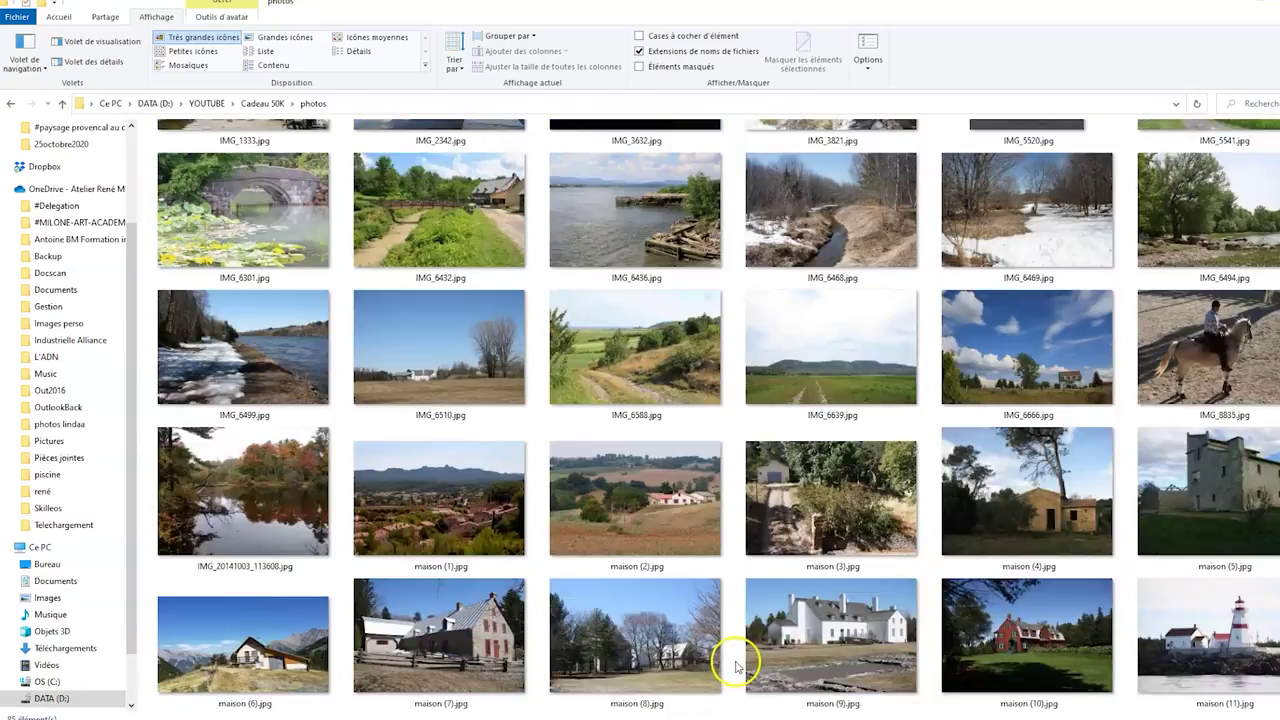
pyautogui.scroll(-3, 736, 662)
pyautogui.scroll(3, 833, 460)
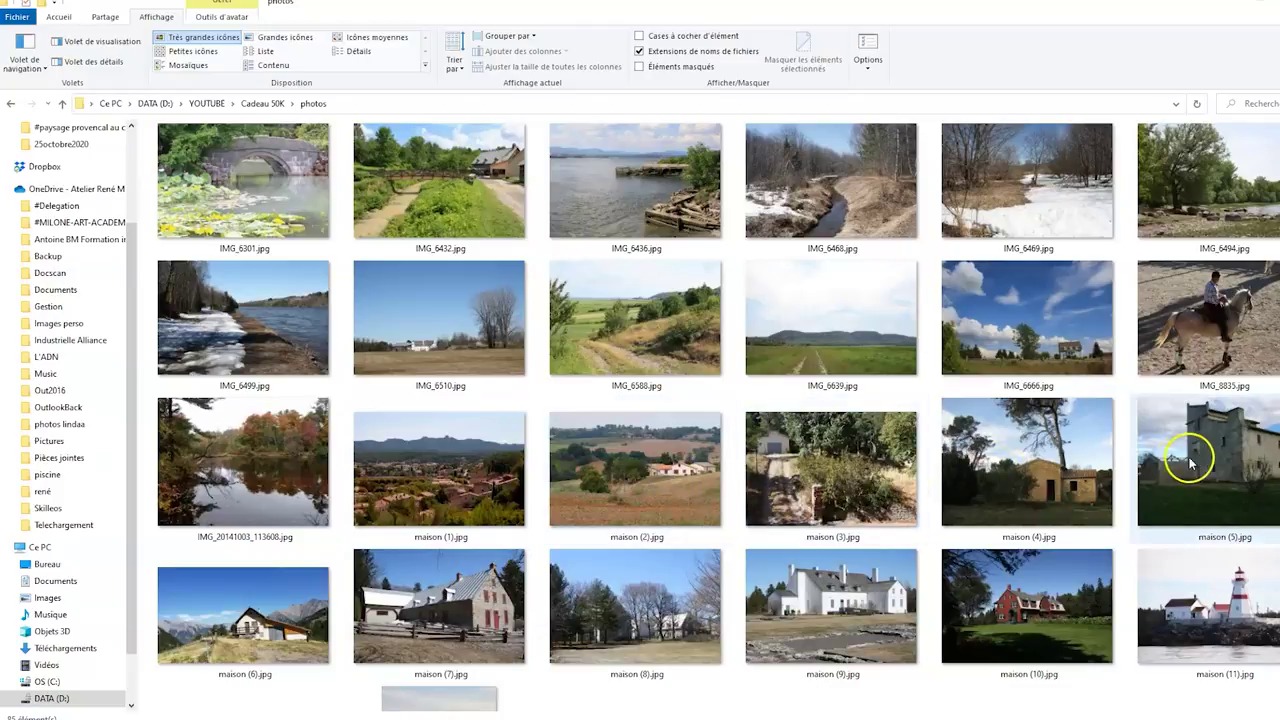
pyautogui.scroll(-3, 1183, 485)
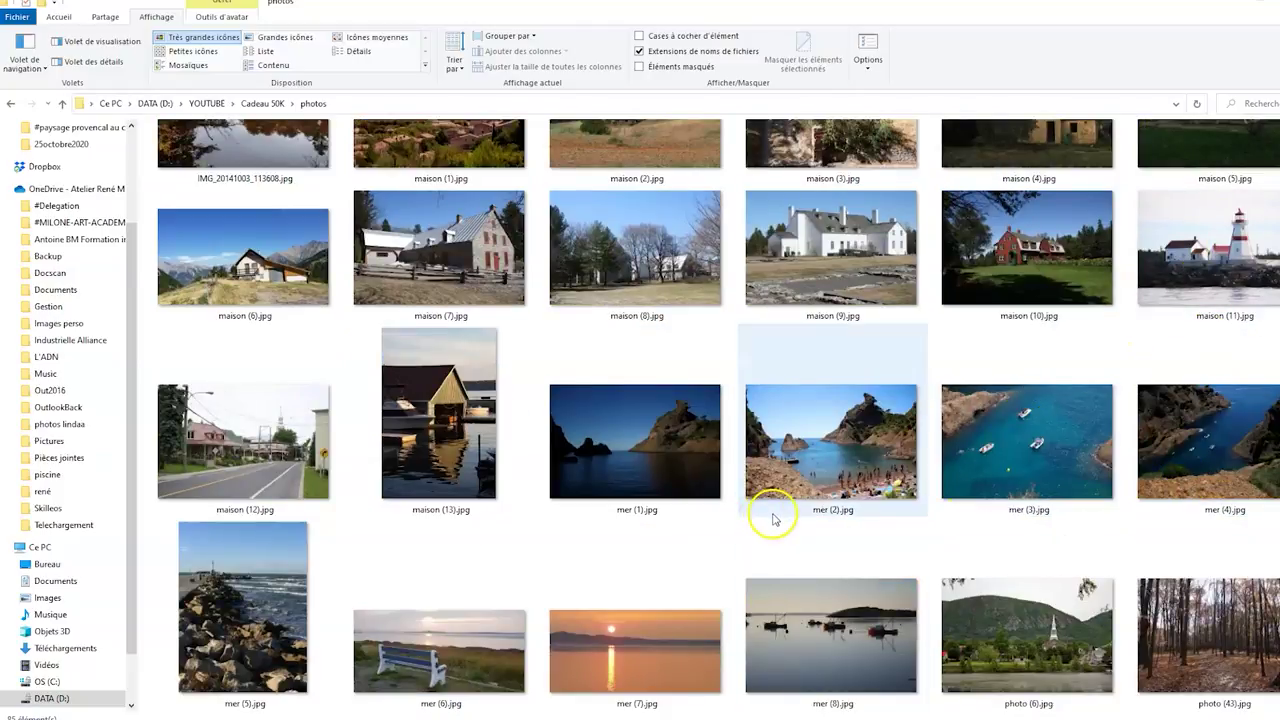
pyautogui.scroll(-3, 762, 530)
pyautogui.scroll(3, 738, 530)
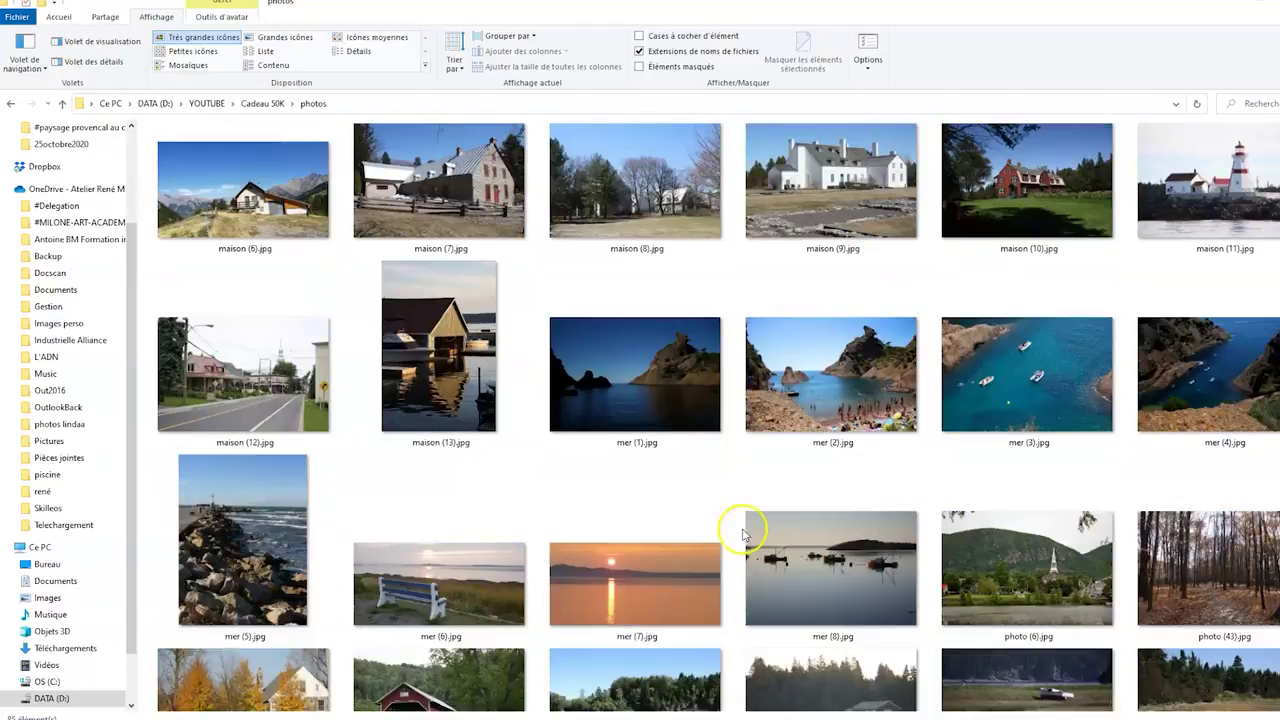
pyautogui.scroll(5, 740, 460)
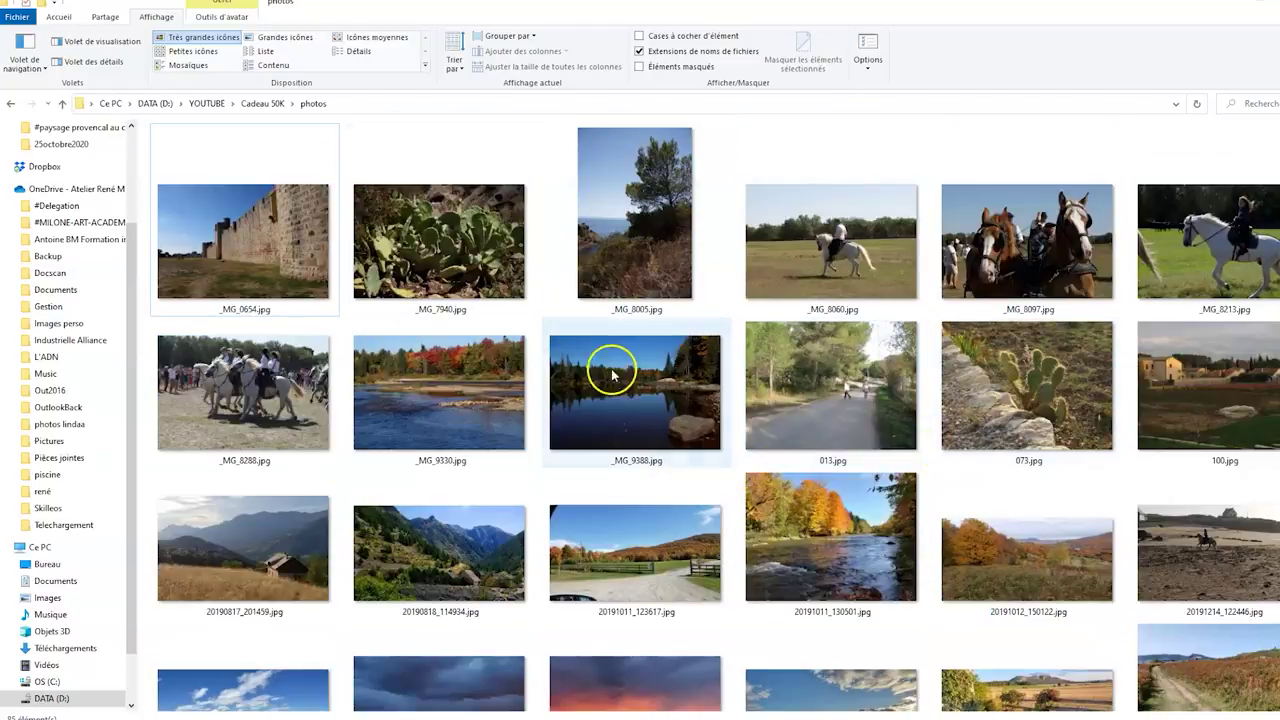
# Select the sunset photos 20200905_191129 and IMG_3632 together
pyautogui.scroll(-2, 648, 418)
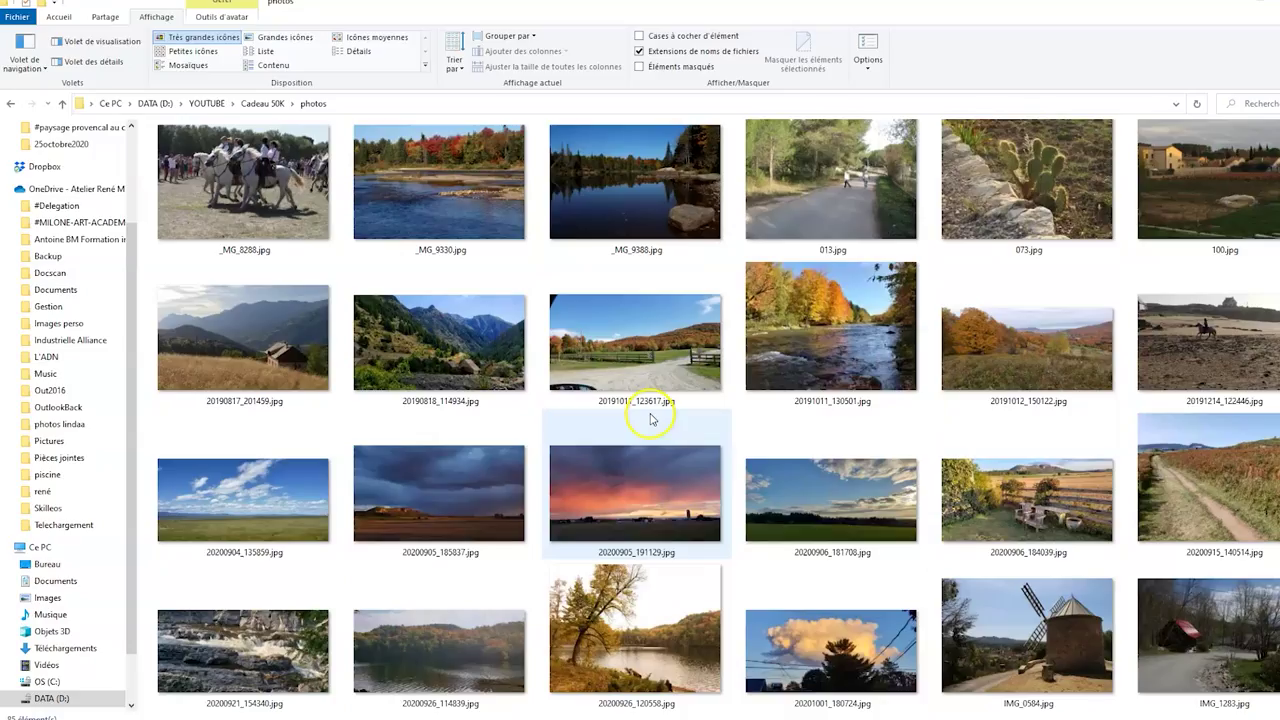
pyautogui.click(651, 490)
pyautogui.scroll(-3, 664, 484)
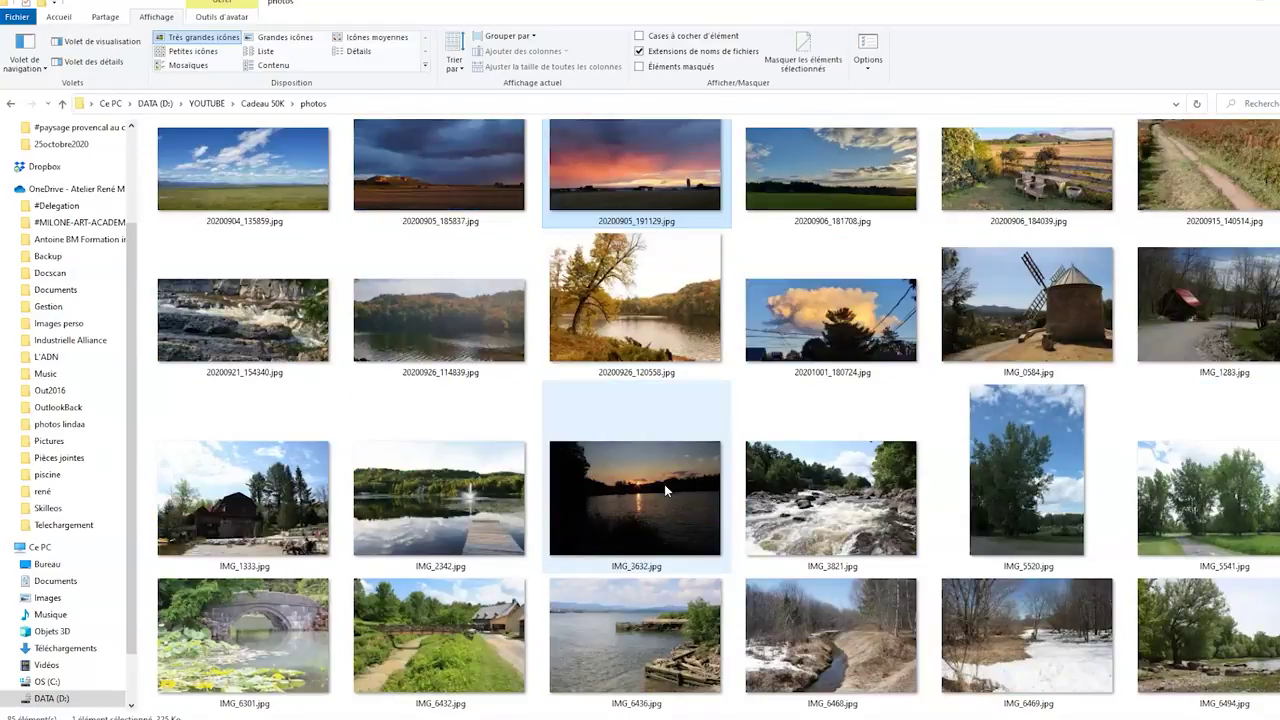
pyautogui.keyDown('ctrl'); pyautogui.click(660, 500); pyautogui.keyUp('ctrl')
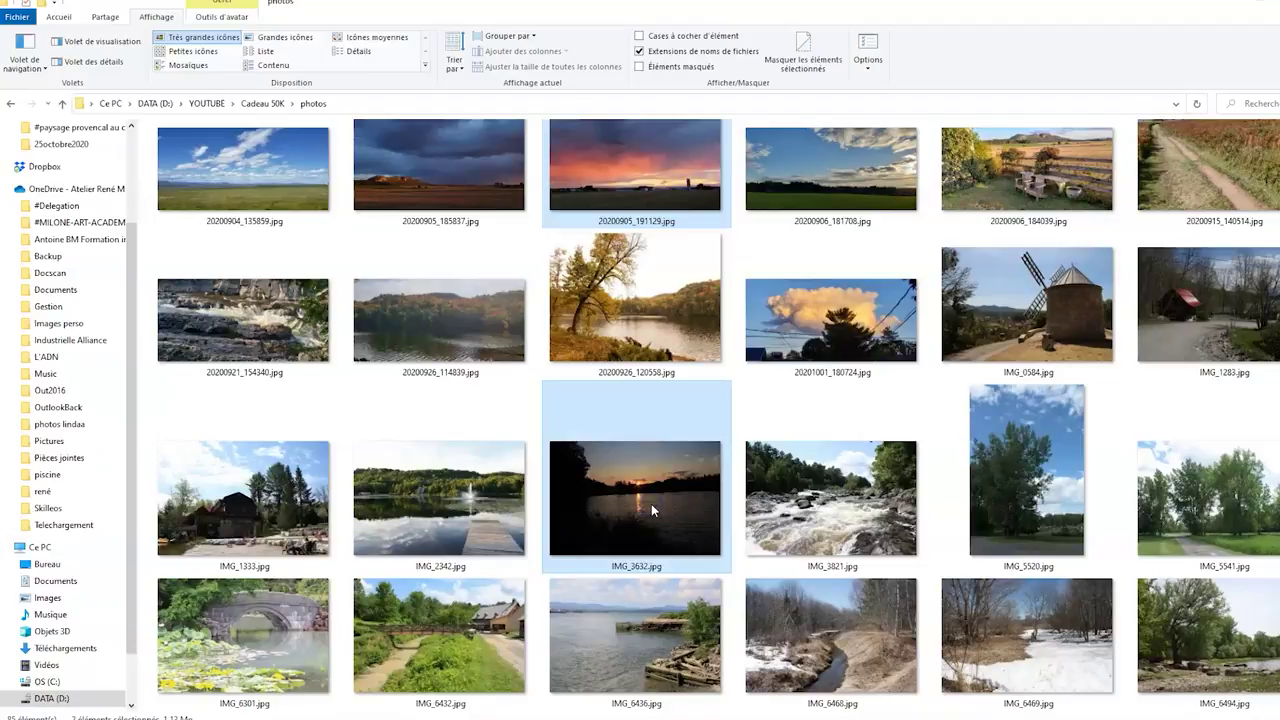
pyautogui.keyDown('ctrl'); pyautogui.scroll(-1, 651, 503); pyautogui.keyUp('ctrl')
pyautogui.scroll(-3, 651, 503)
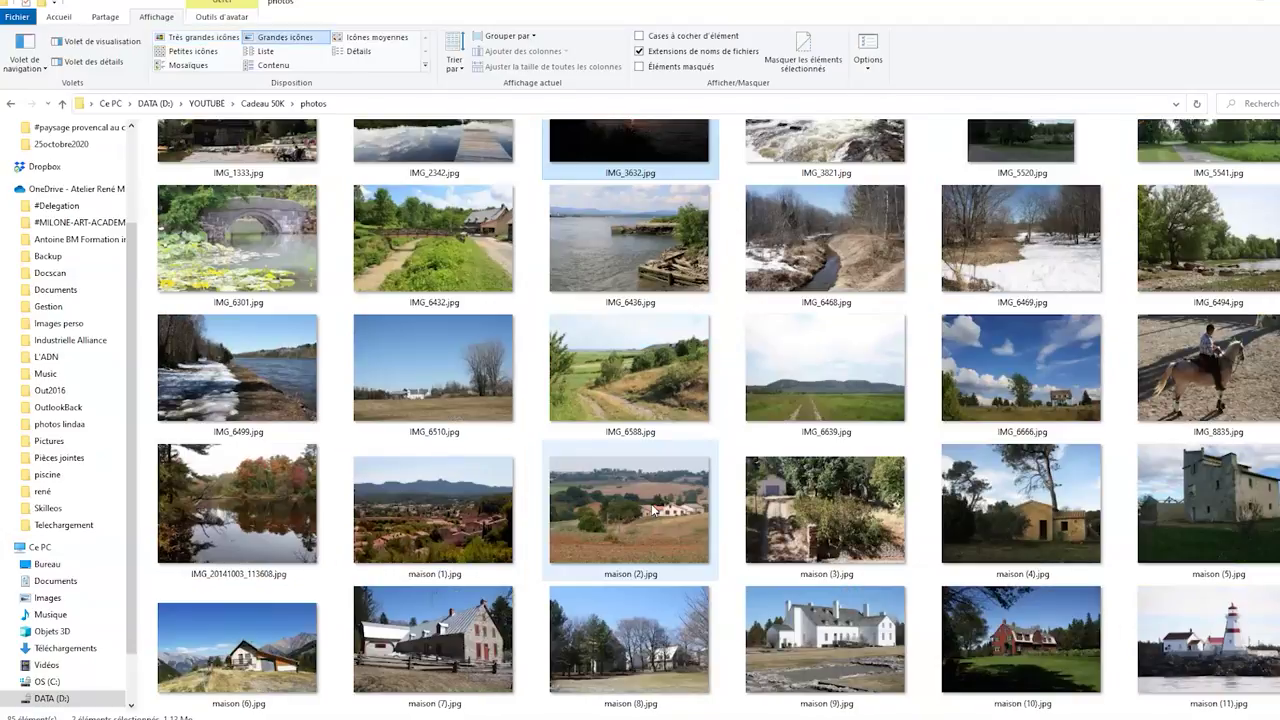
pyautogui.scroll(-5, 652, 507)
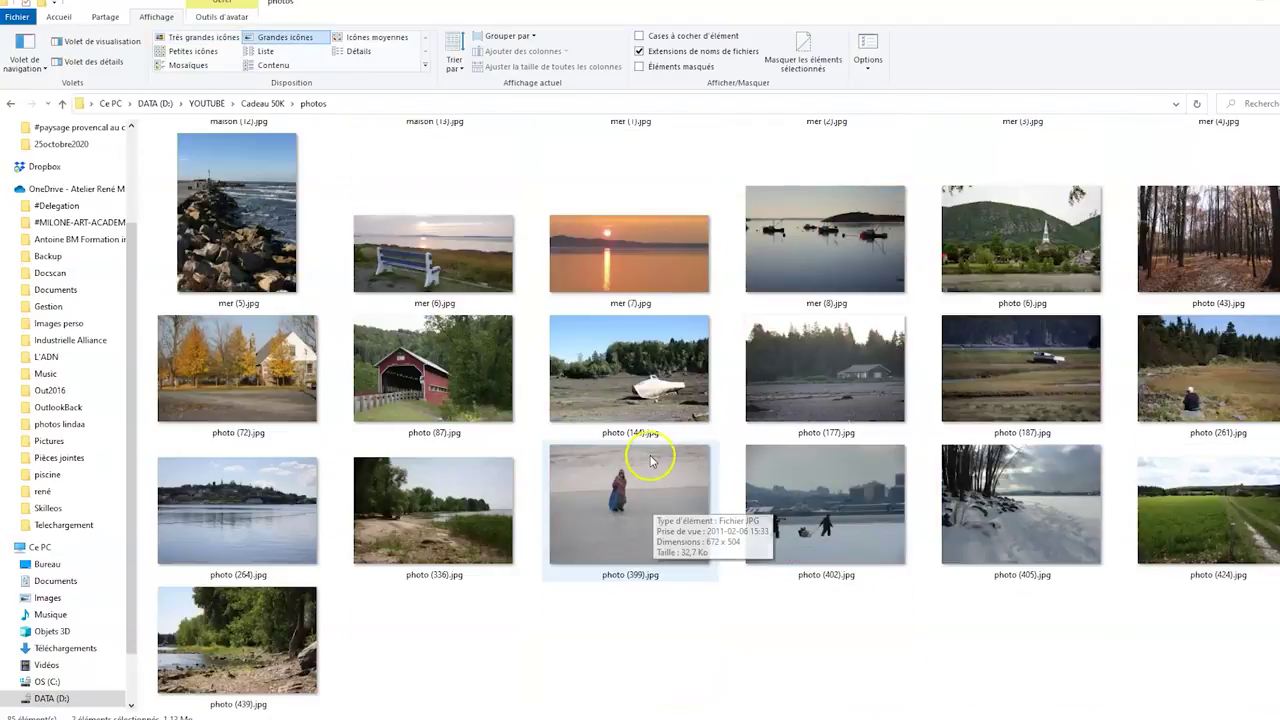
pyautogui.click(632, 276)
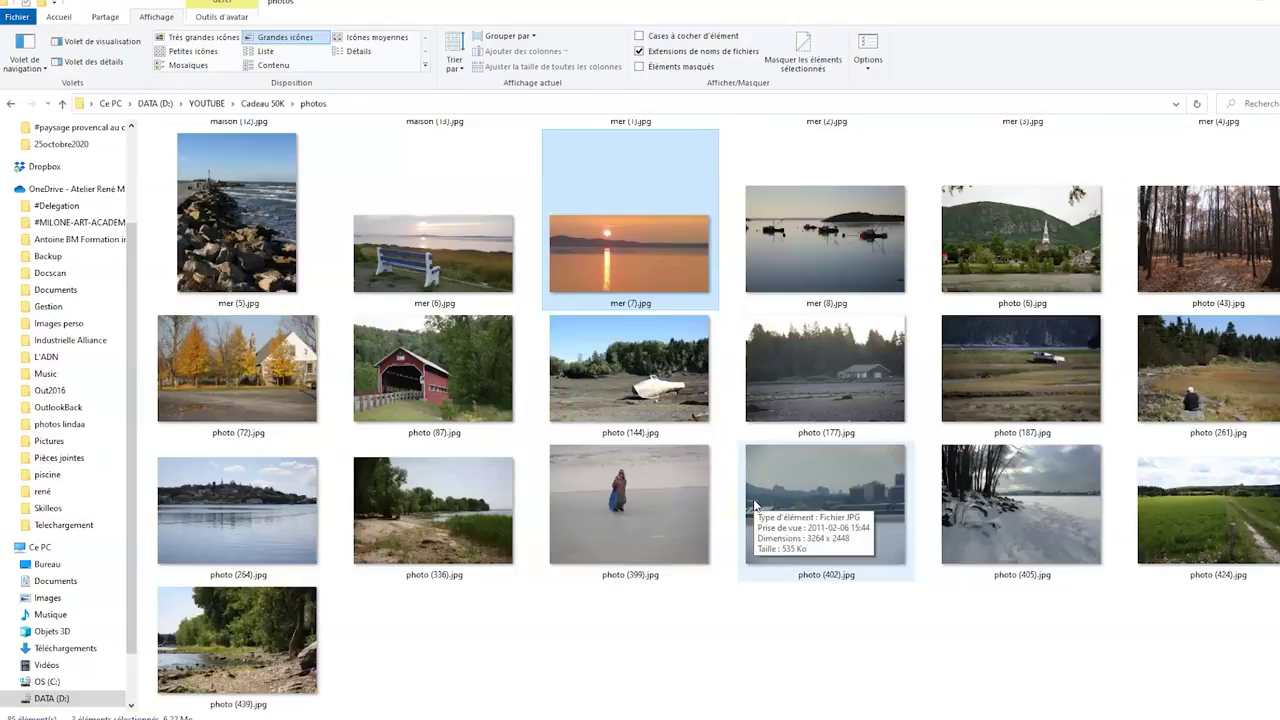
pyautogui.click(643, 300)
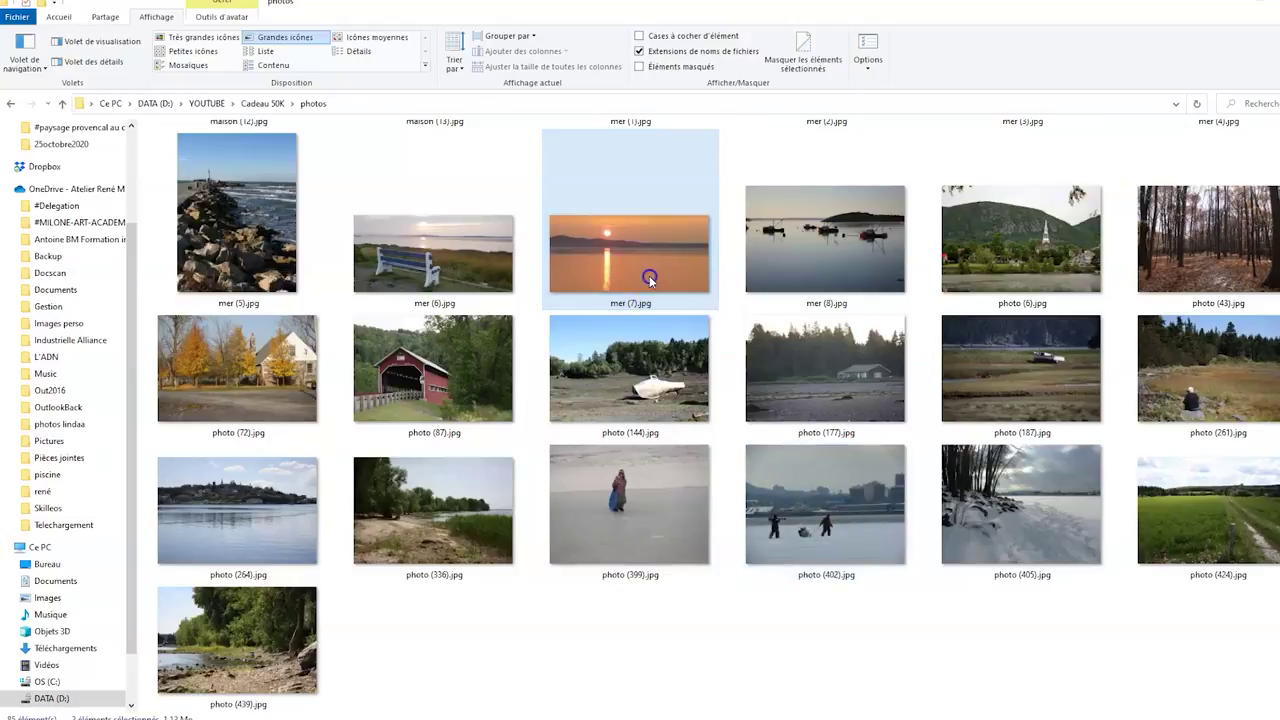
pyautogui.click(700, 457)
# Rename the two selected sunset photos together as "coucher de soleil"
pyautogui.scroll(15, 703, 465)
pyautogui.scroll(-2, 750, 485)
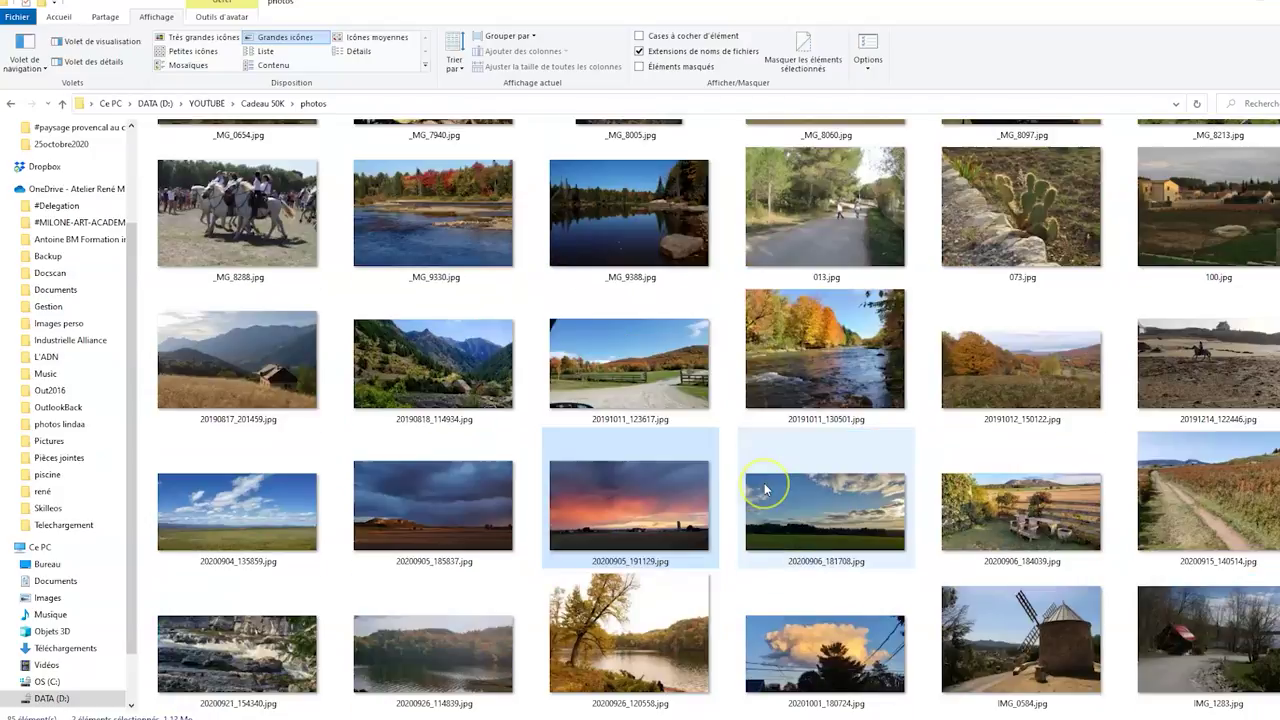
pyautogui.scroll(-10, 764, 489)
pyautogui.scroll(10, 764, 489)
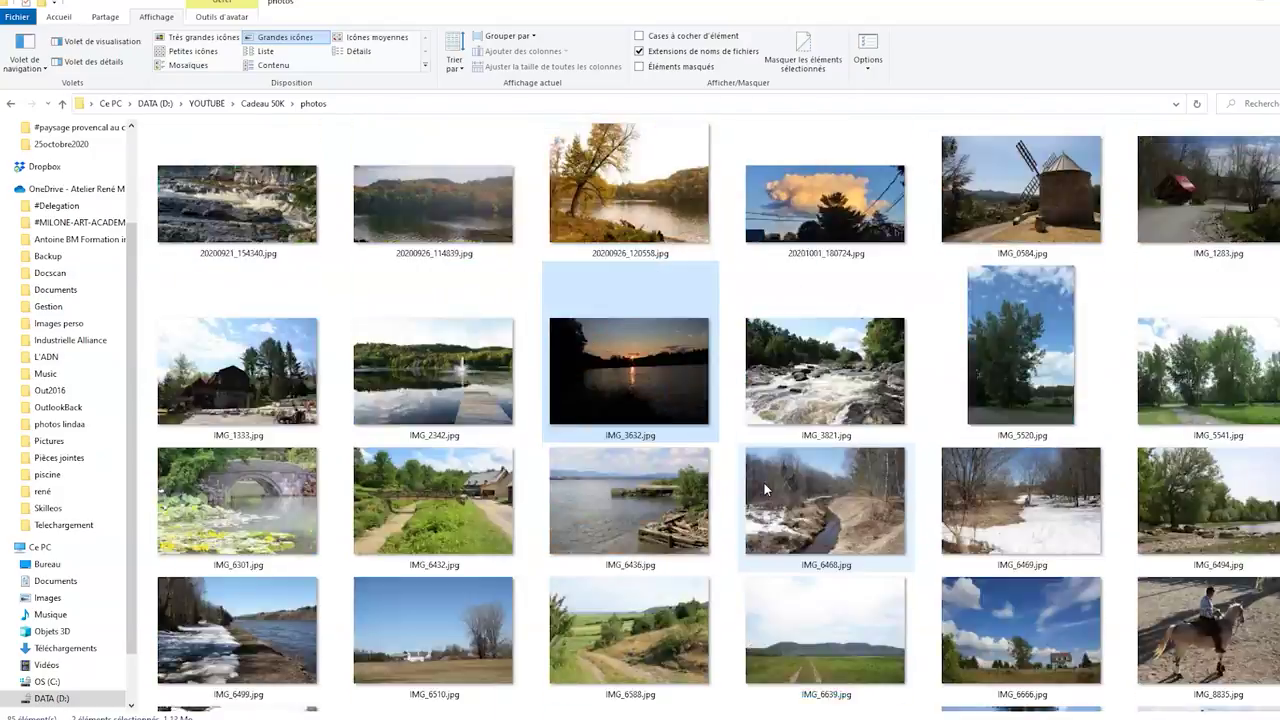
pyautogui.scroll(2, 764, 488)
pyautogui.scroll(-2, 740, 495)
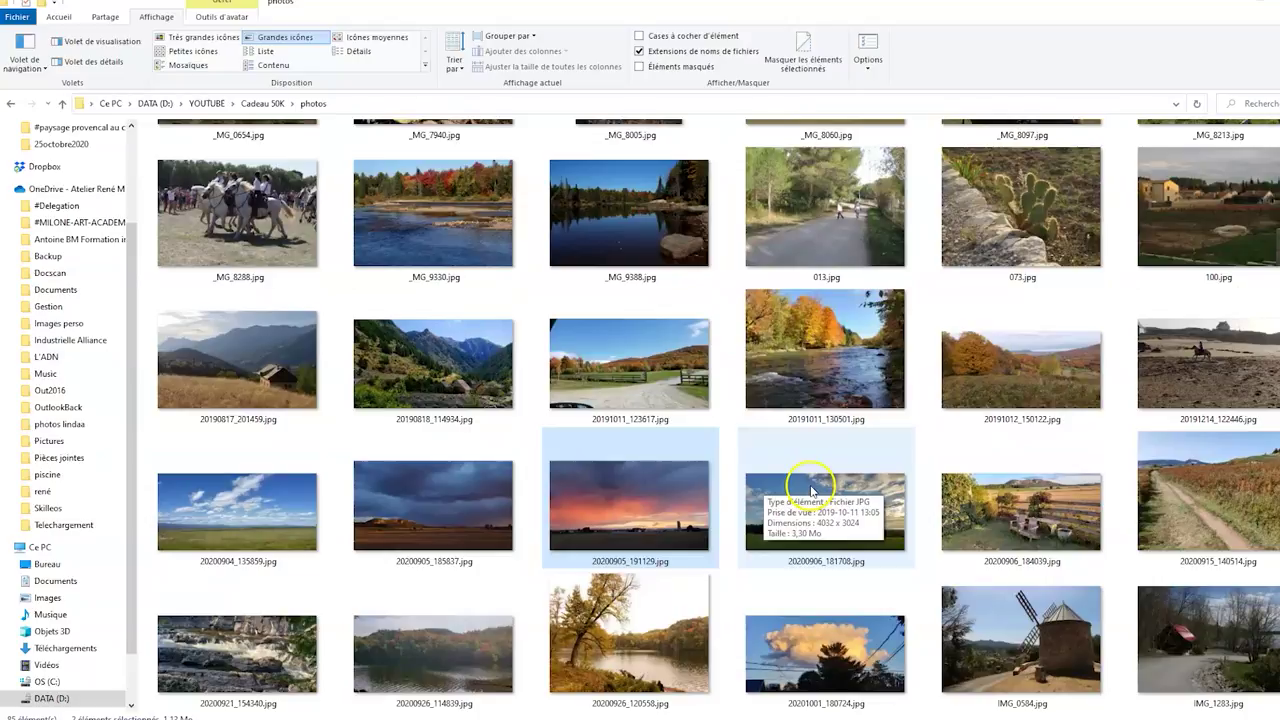
pyautogui.rightClick(642, 490)
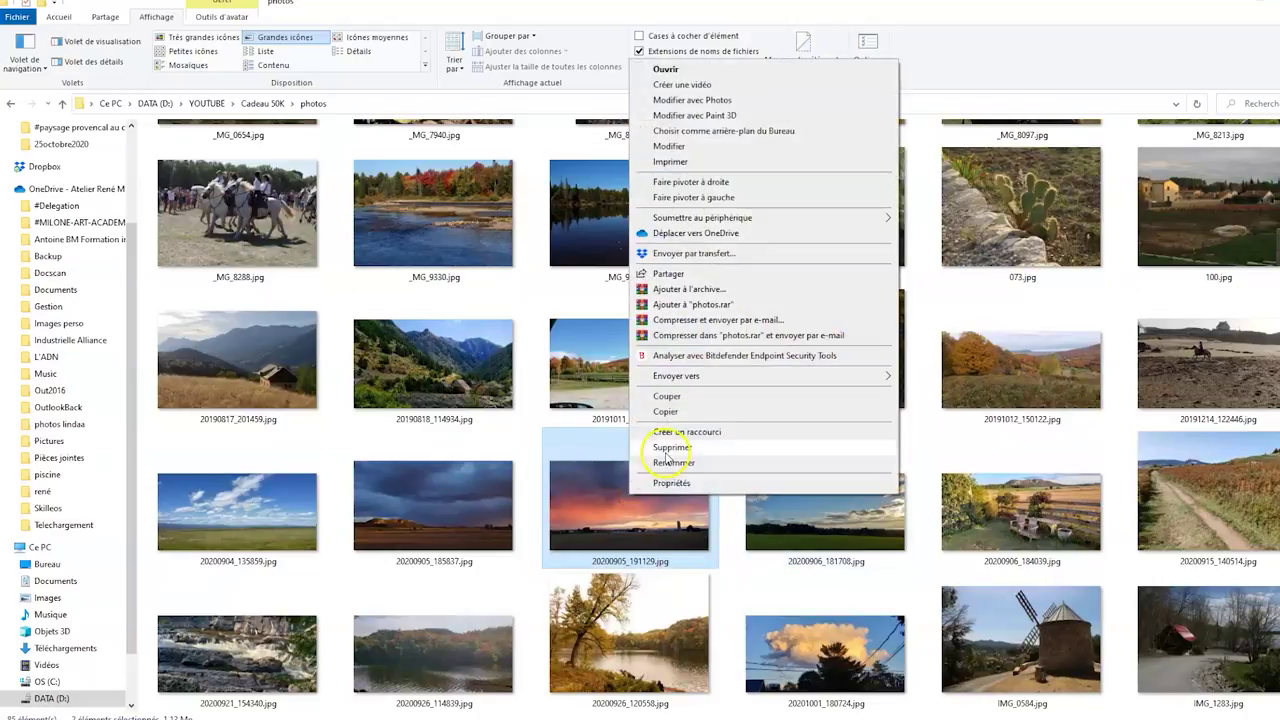
pyautogui.click(675, 463)
pyautogui.write('coucher de soleil.jpg')
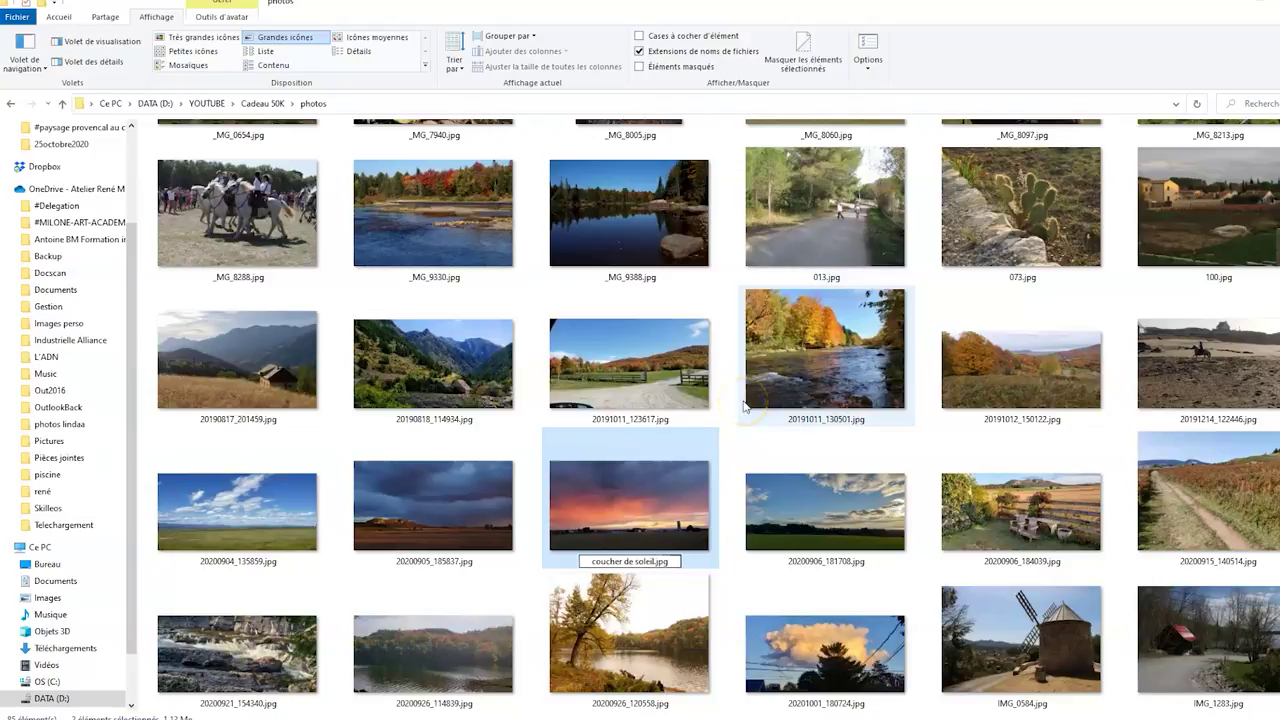
pyautogui.press('Return')
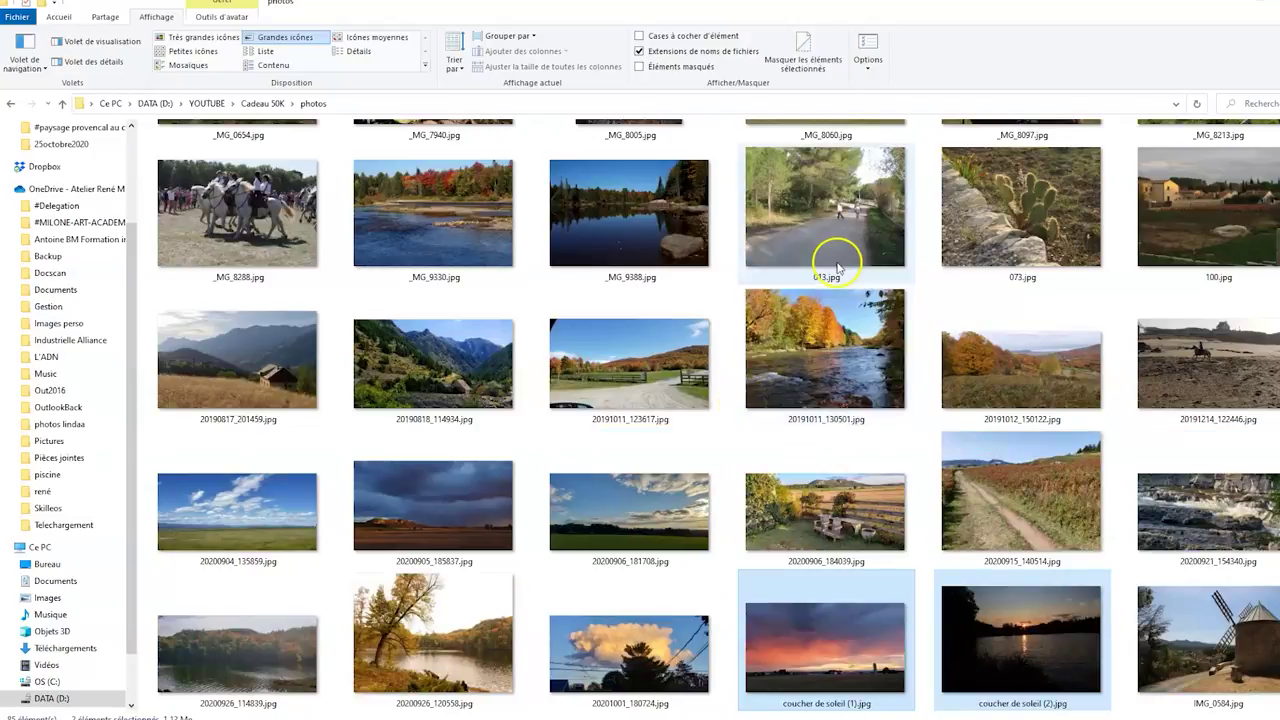
# Rename the seaside sunset photo mer (7).jpg as "mer-coucher de soleil.jpg"
pyautogui.scroll(-10, 486, 528)
pyautogui.click(624, 531)
pyautogui.rightClick(624, 528)
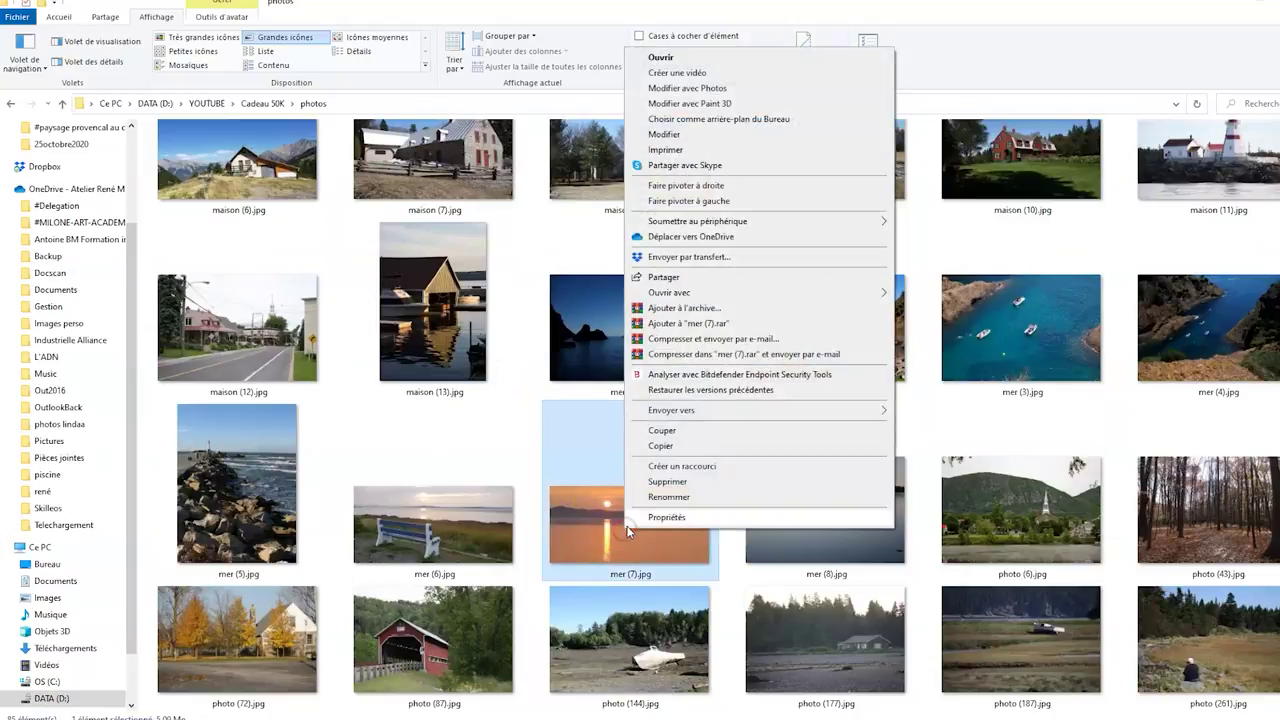
pyautogui.click(666, 500)
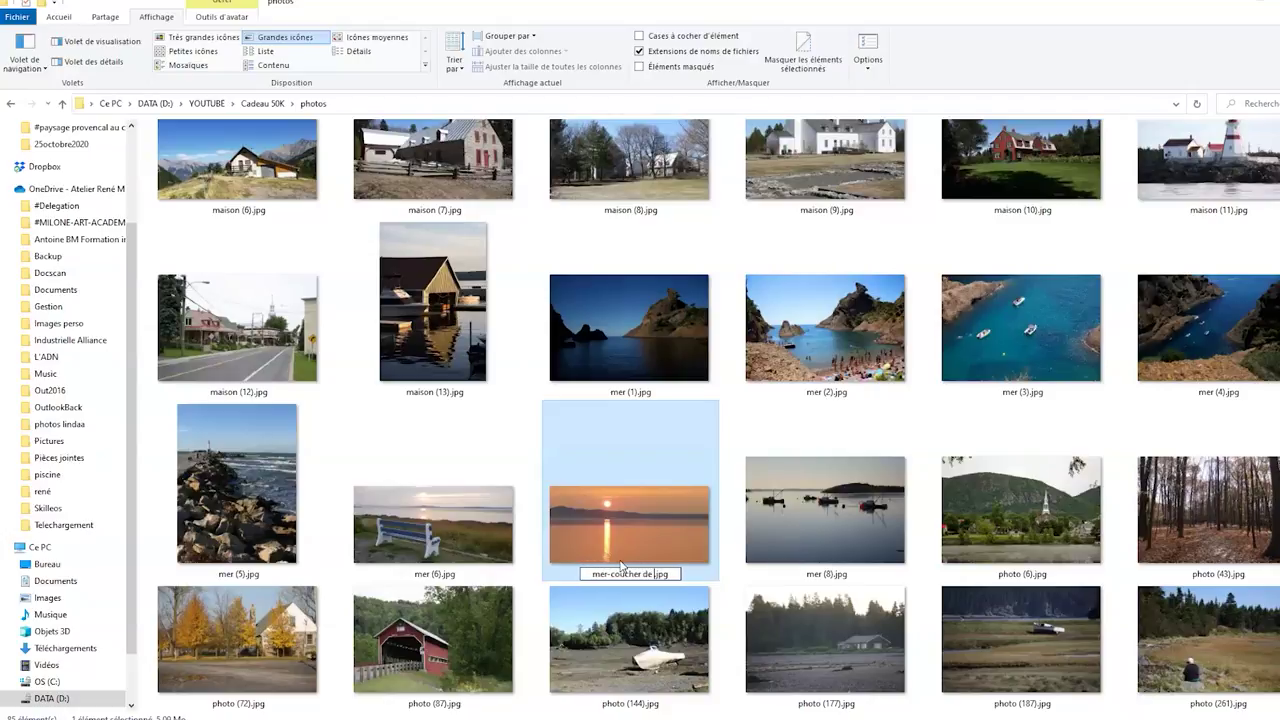
pyautogui.press('Return')
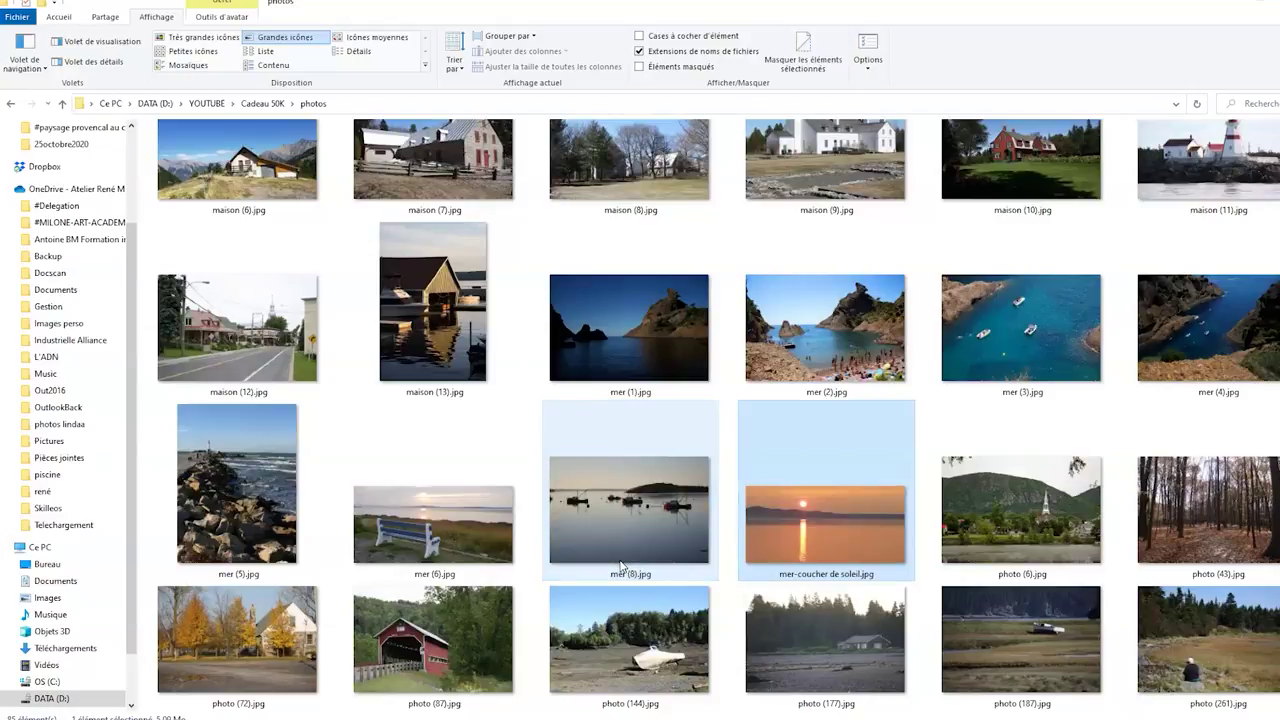
# Select the horse photos _MG_8060, _MG_8097, _MG_8213, _MG_8288 and 20191214_122446
pyautogui.scroll(10, 762, 358)
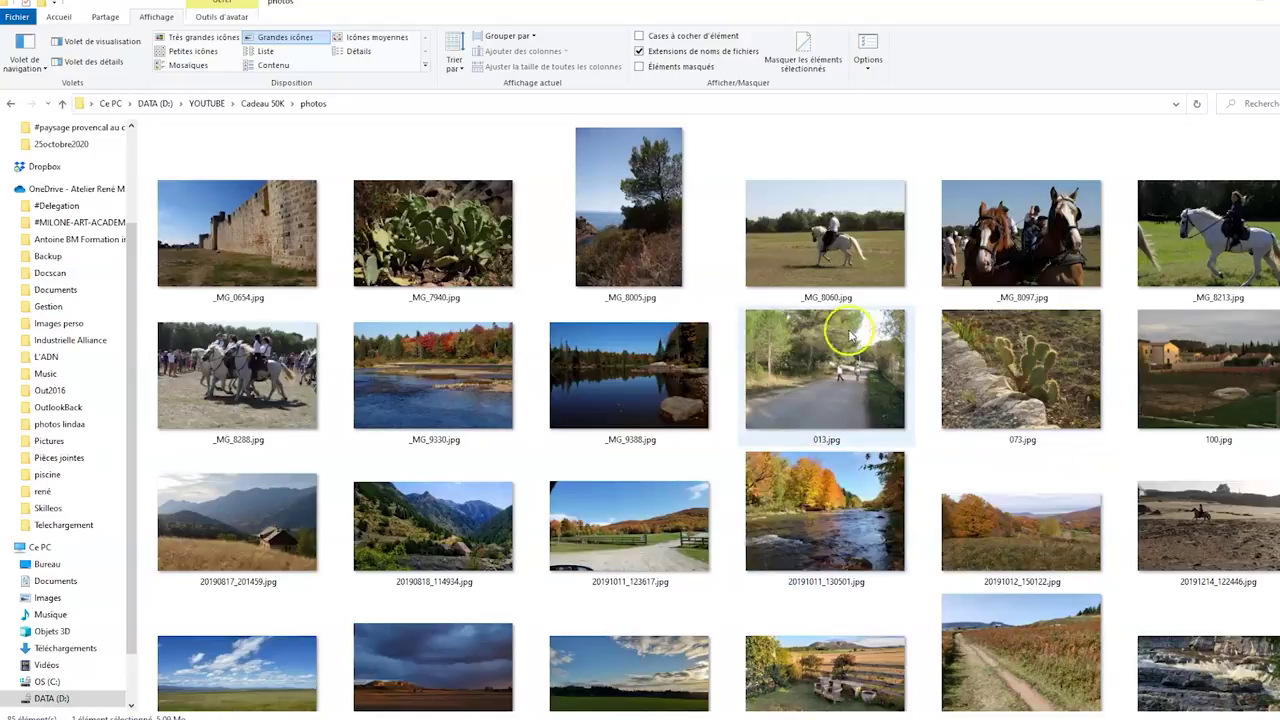
pyautogui.click(855, 220)
pyautogui.keyDown('ctrl'); pyautogui.click(990, 243); pyautogui.keyUp('ctrl')
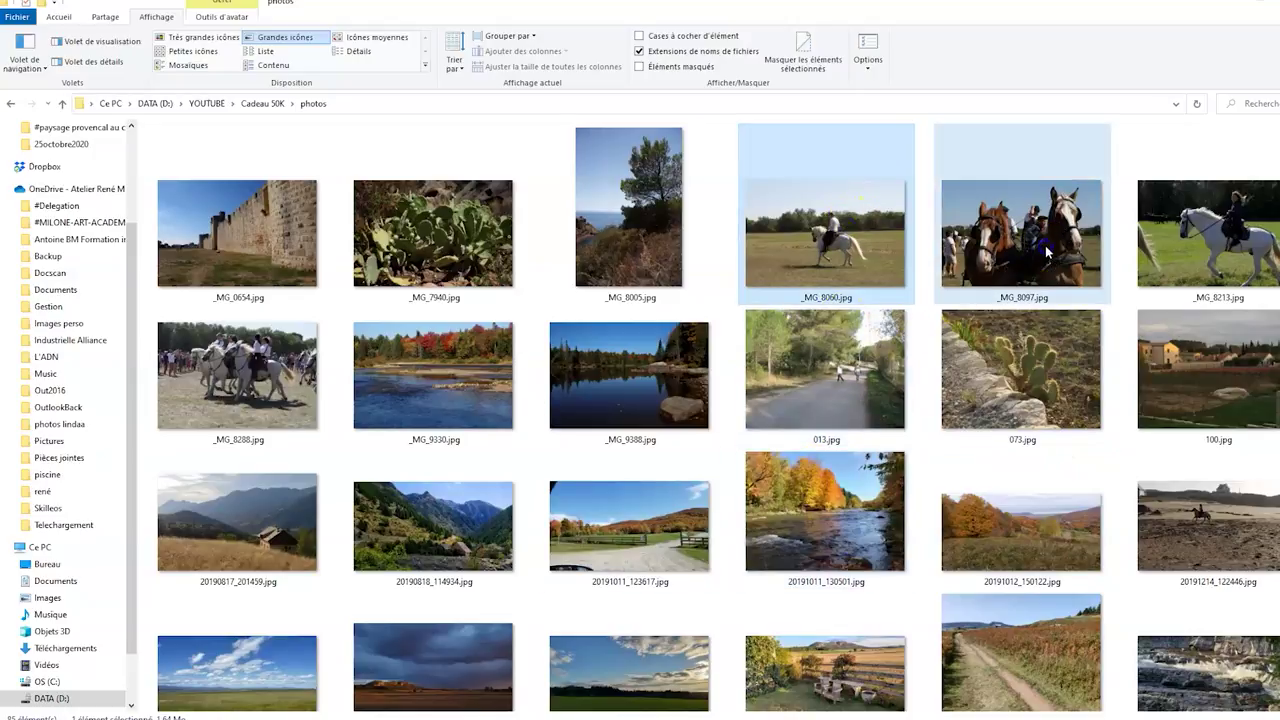
pyautogui.keyDown('ctrl'); pyautogui.click(1200, 248); pyautogui.keyUp('ctrl')
pyautogui.keyDown('ctrl'); pyautogui.click(286, 371); pyautogui.keyUp('ctrl')
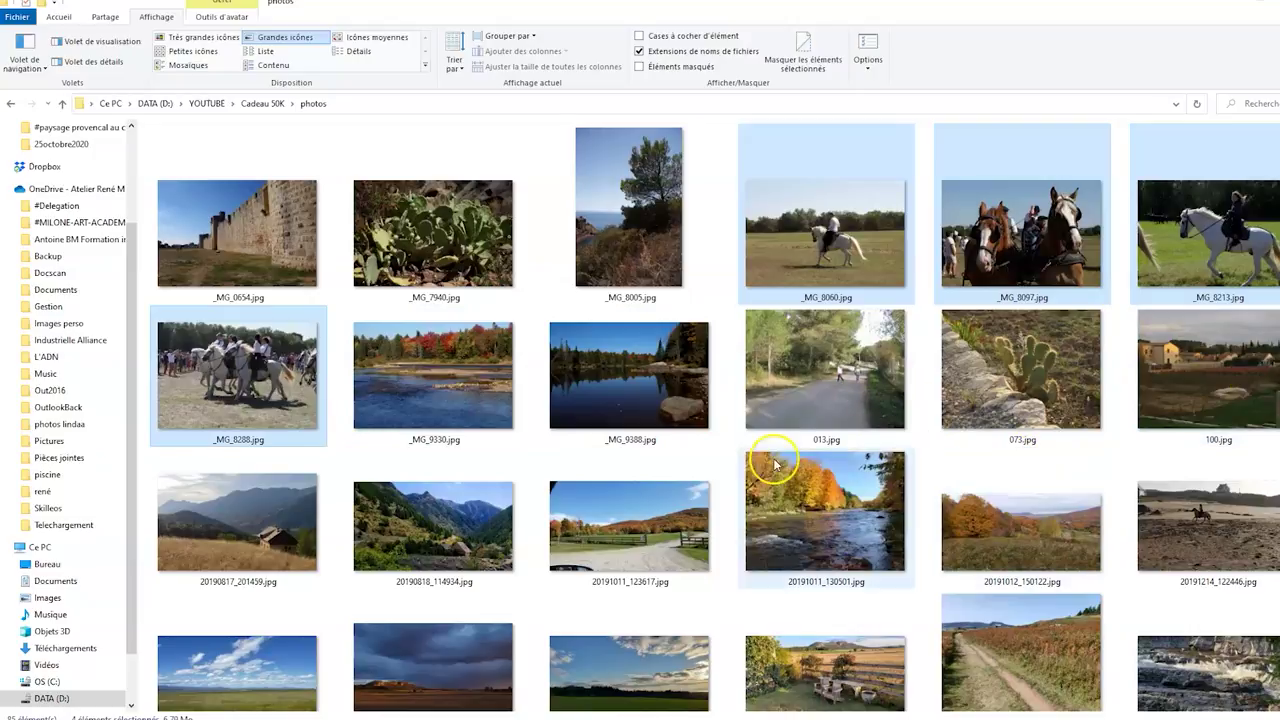
pyautogui.keyDown('ctrl'); pyautogui.click(1206, 512); pyautogui.keyUp('ctrl')
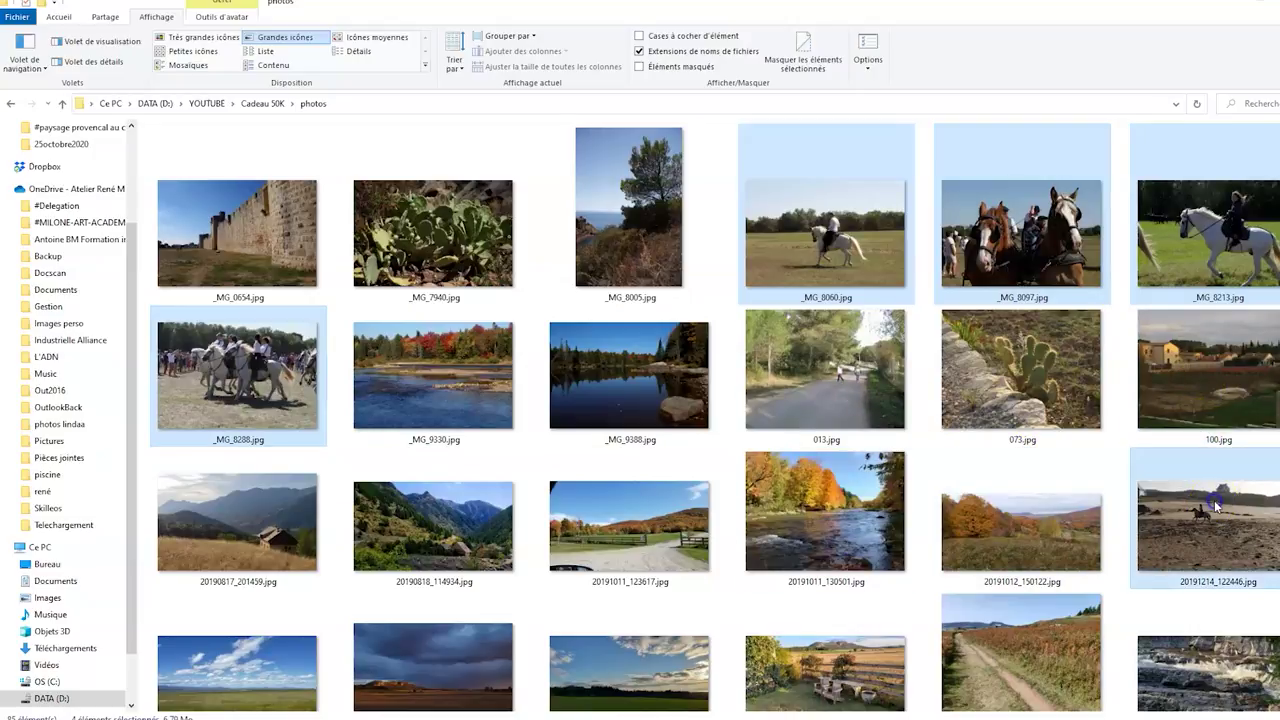
# Add the horse photo IMG_8835 to the selection and check the rest of the folder for more horse photos
pyautogui.scroll(-2, 1110, 480)
pyautogui.scroll(-10, 1110, 480)
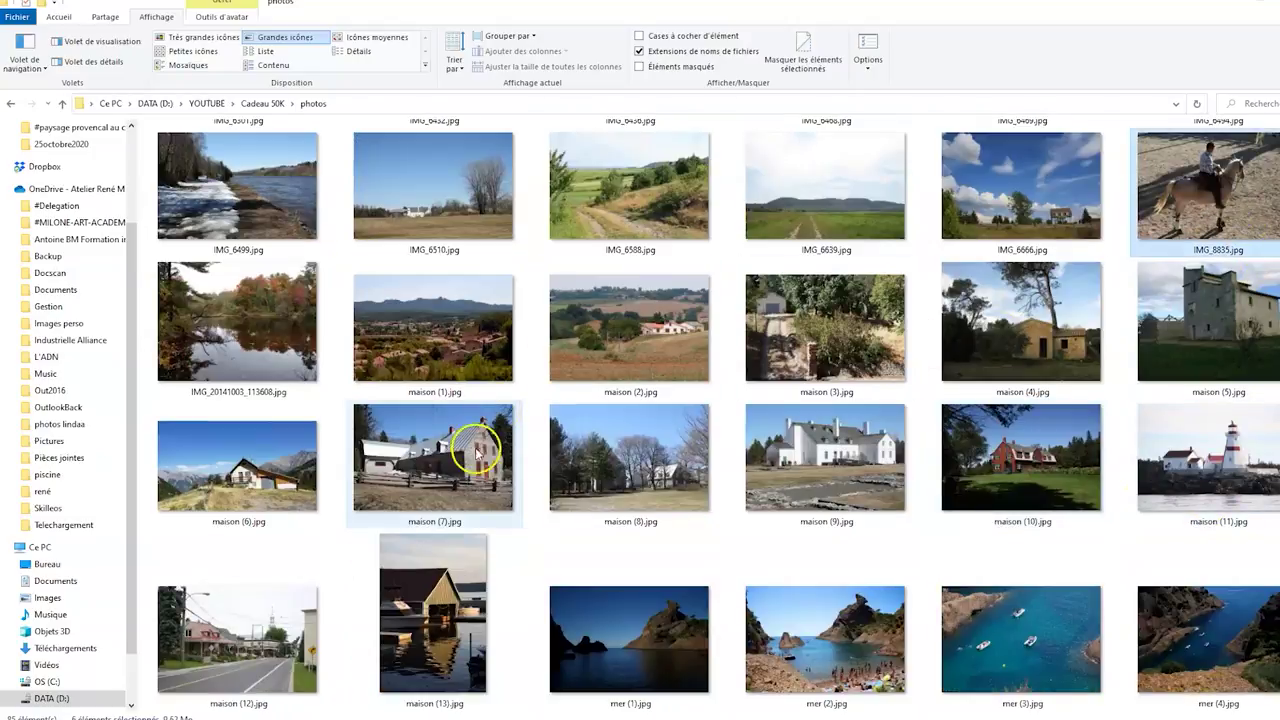
pyautogui.scroll(-2, 495, 494)
pyautogui.keyDown('ctrl'); pyautogui.click(503, 508); pyautogui.keyUp('ctrl')
pyautogui.scroll(-3, 501, 501)
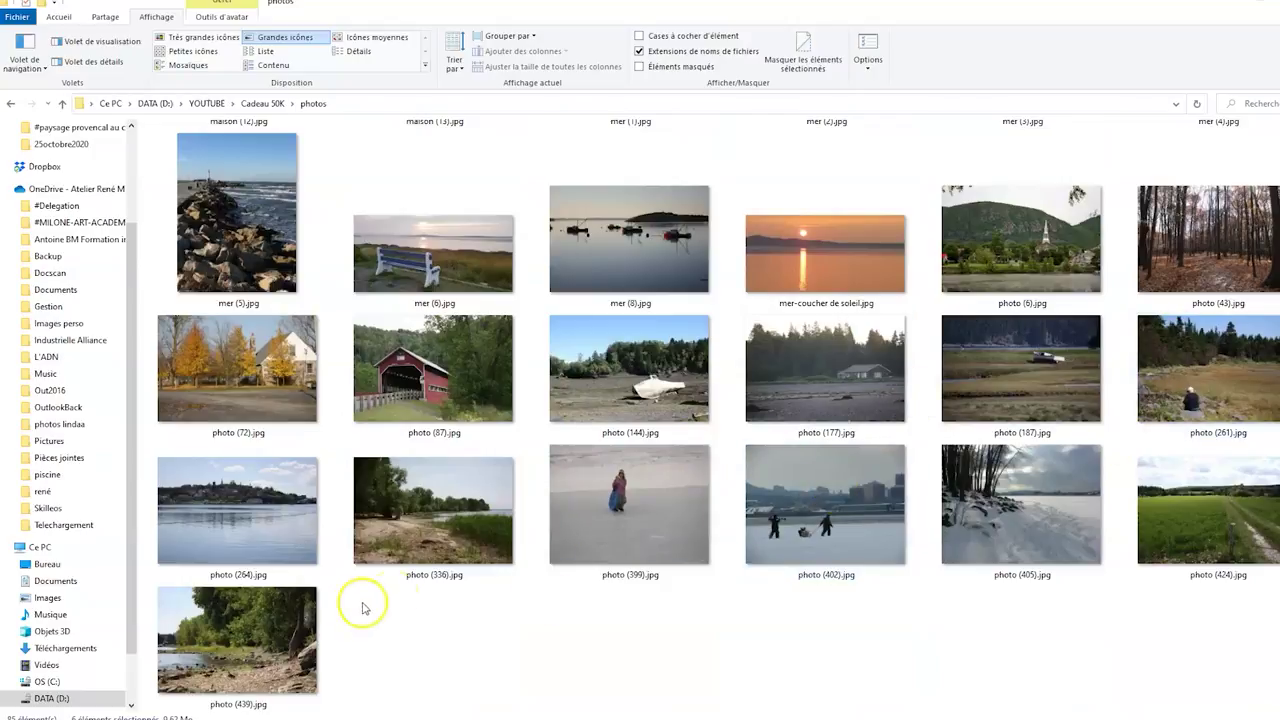
# Rename all the selected horse photos together as "chevaux"
pyautogui.scroll(10, 391, 600)
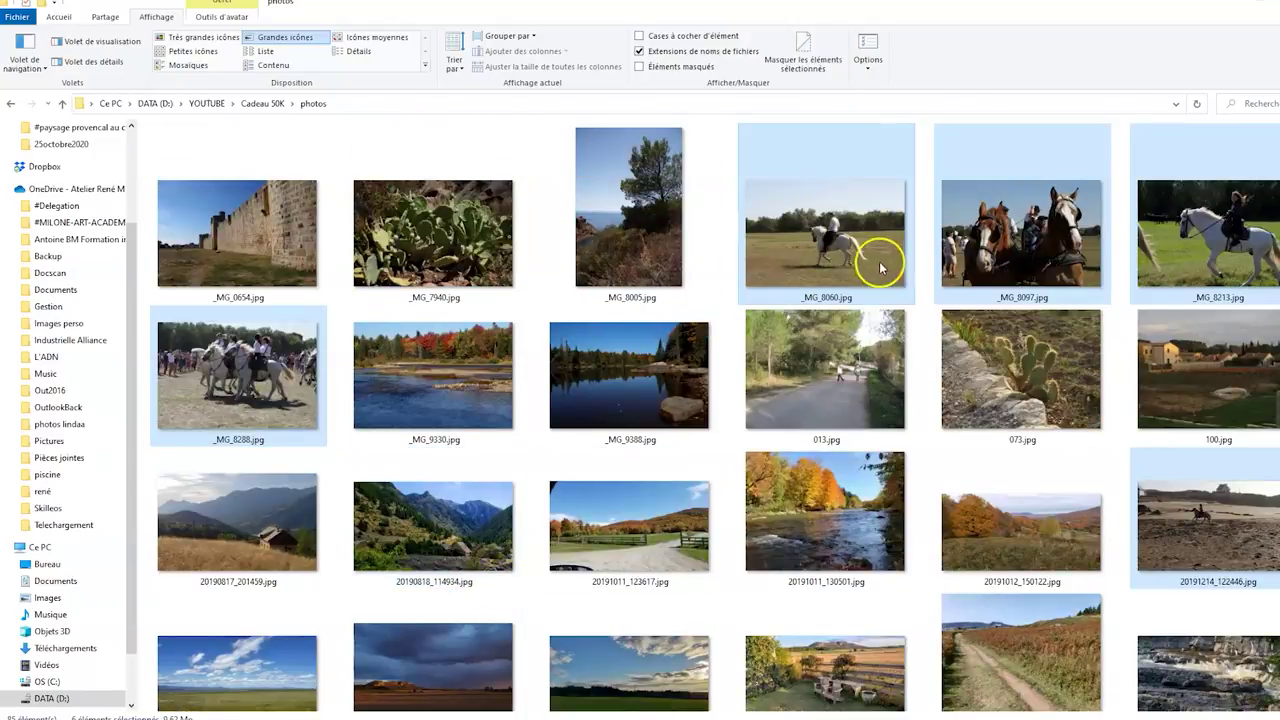
pyautogui.rightClick(847, 243)
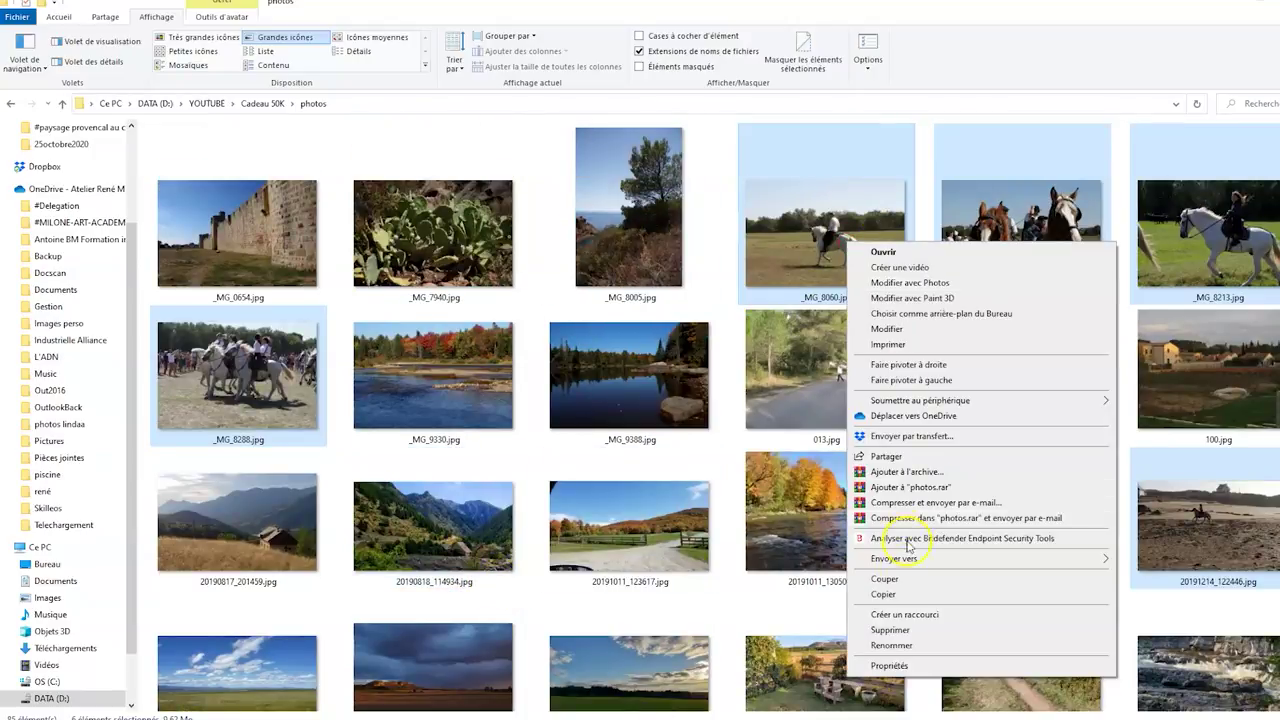
pyautogui.click(891, 645)
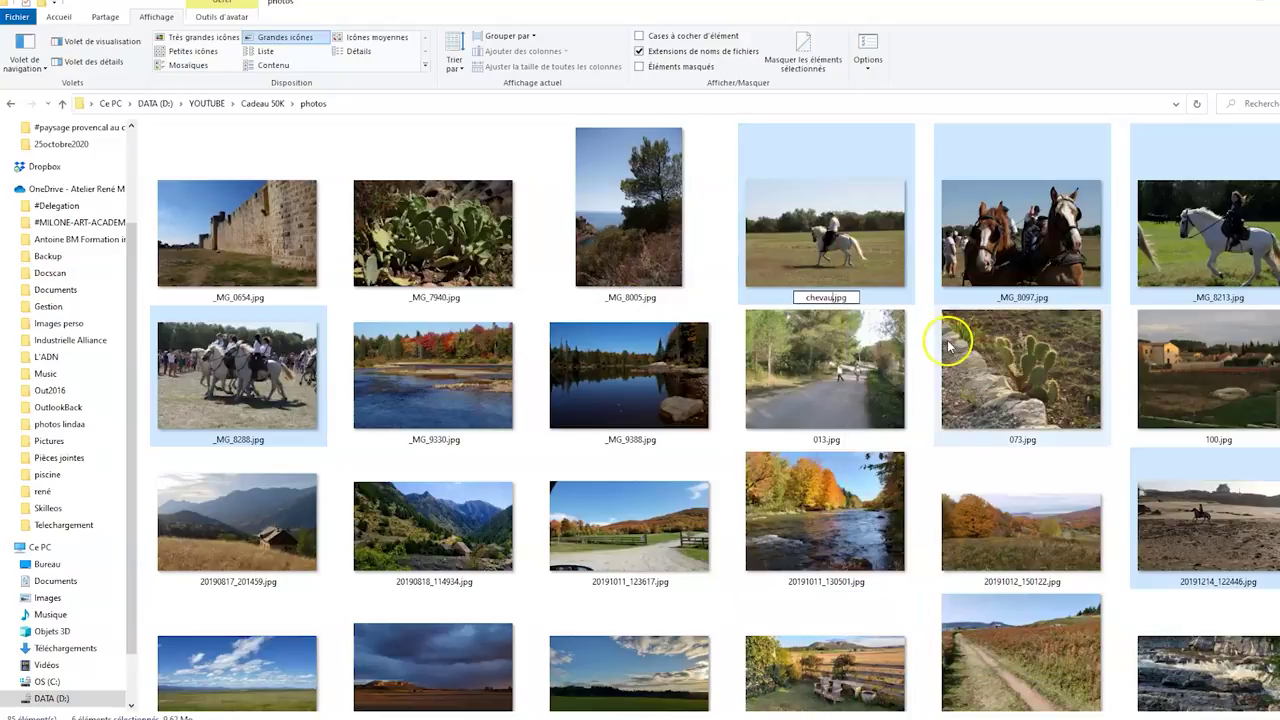
pyautogui.press('Return')
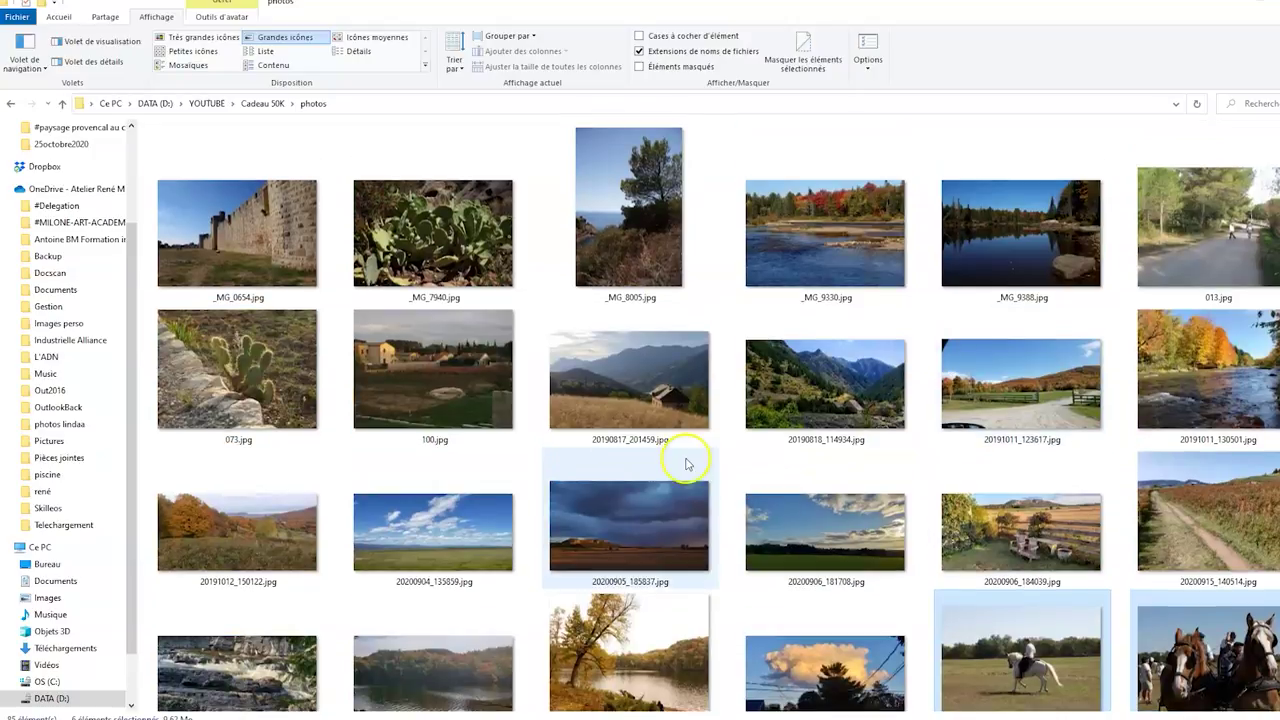
# Create a new folder named "chevaux" inside the photos folder and display the contents as large icons
pyautogui.rightClick(333, 154)
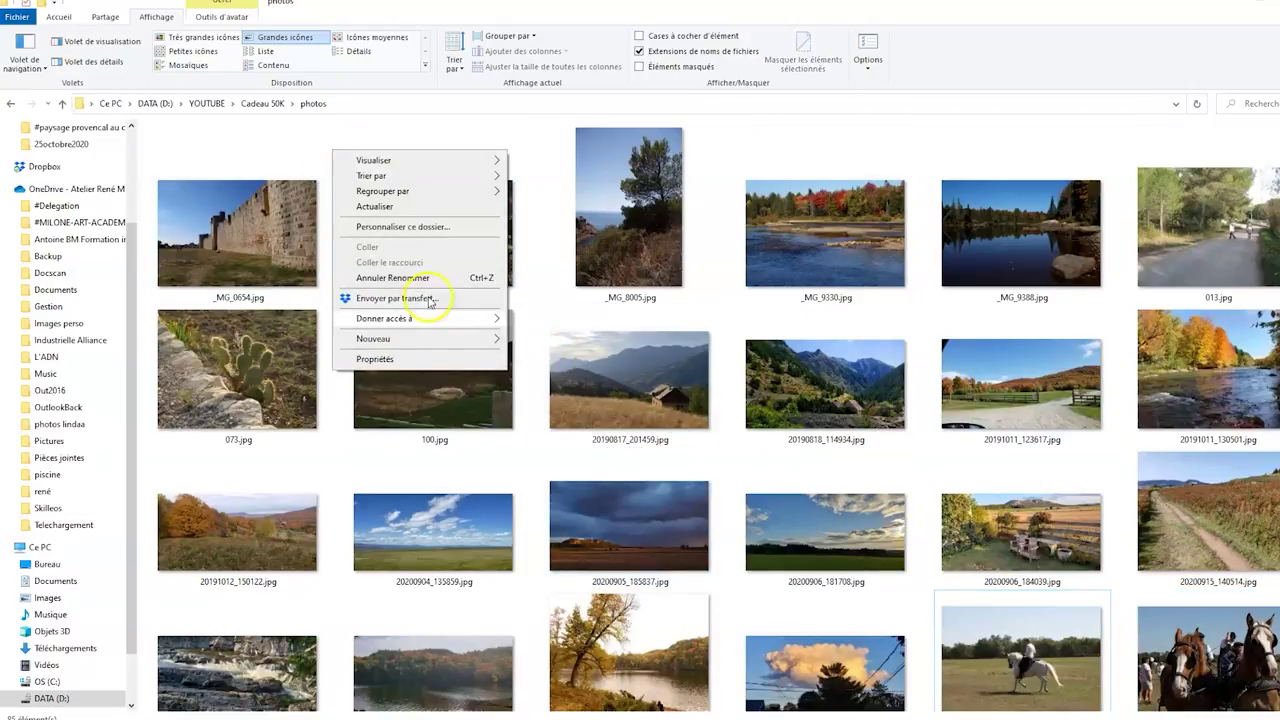
pyautogui.moveTo(462, 344)
pyautogui.click(535, 341)
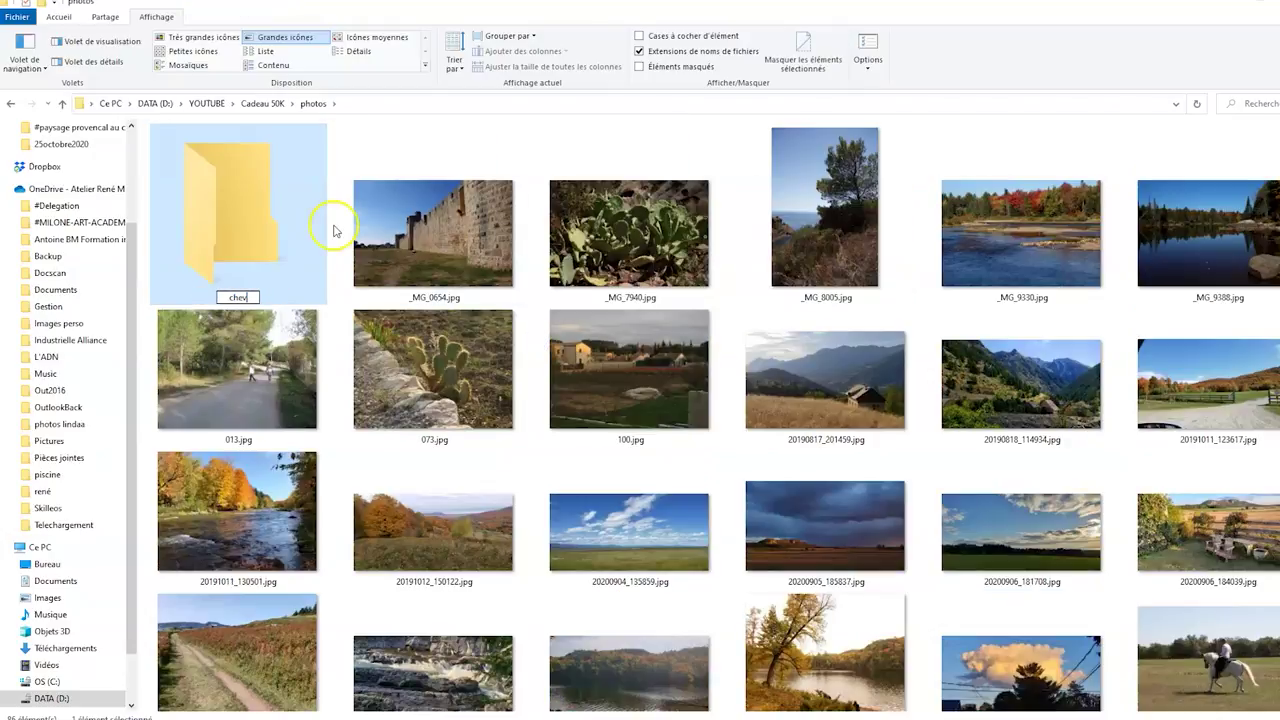
pyautogui.write('chevaux')
pyautogui.press('Return')
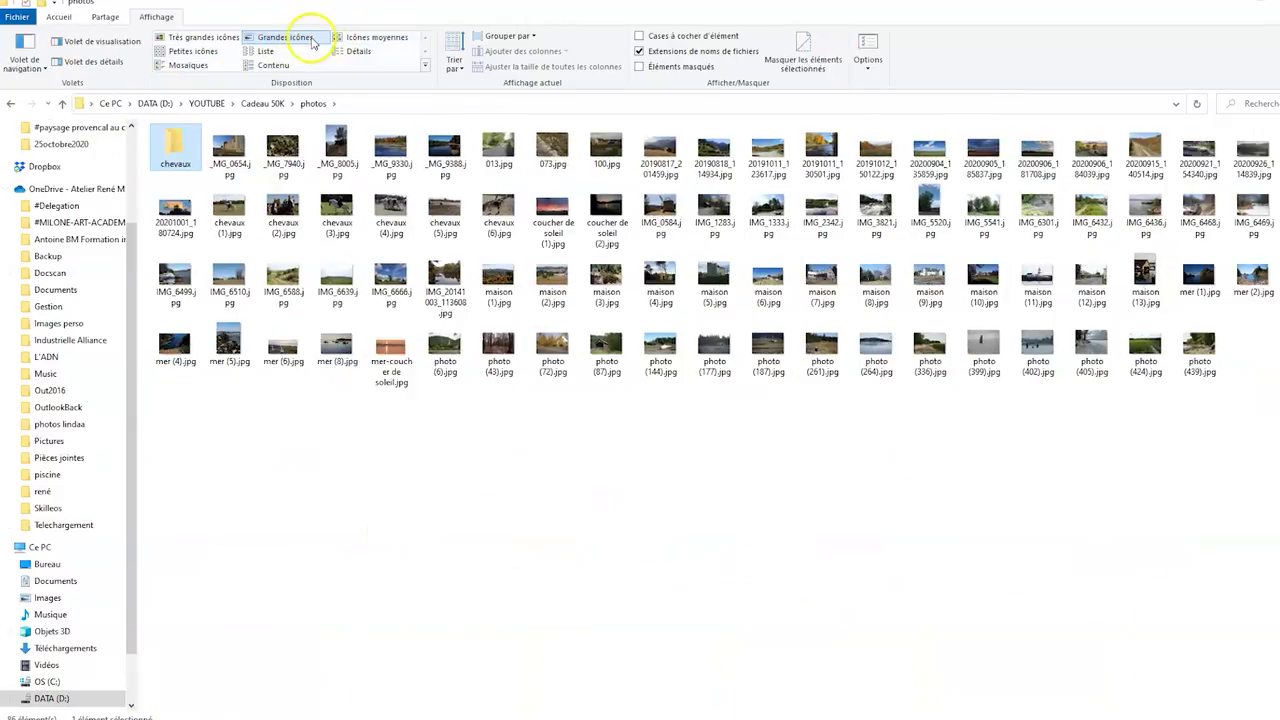
pyautogui.click(300, 37)
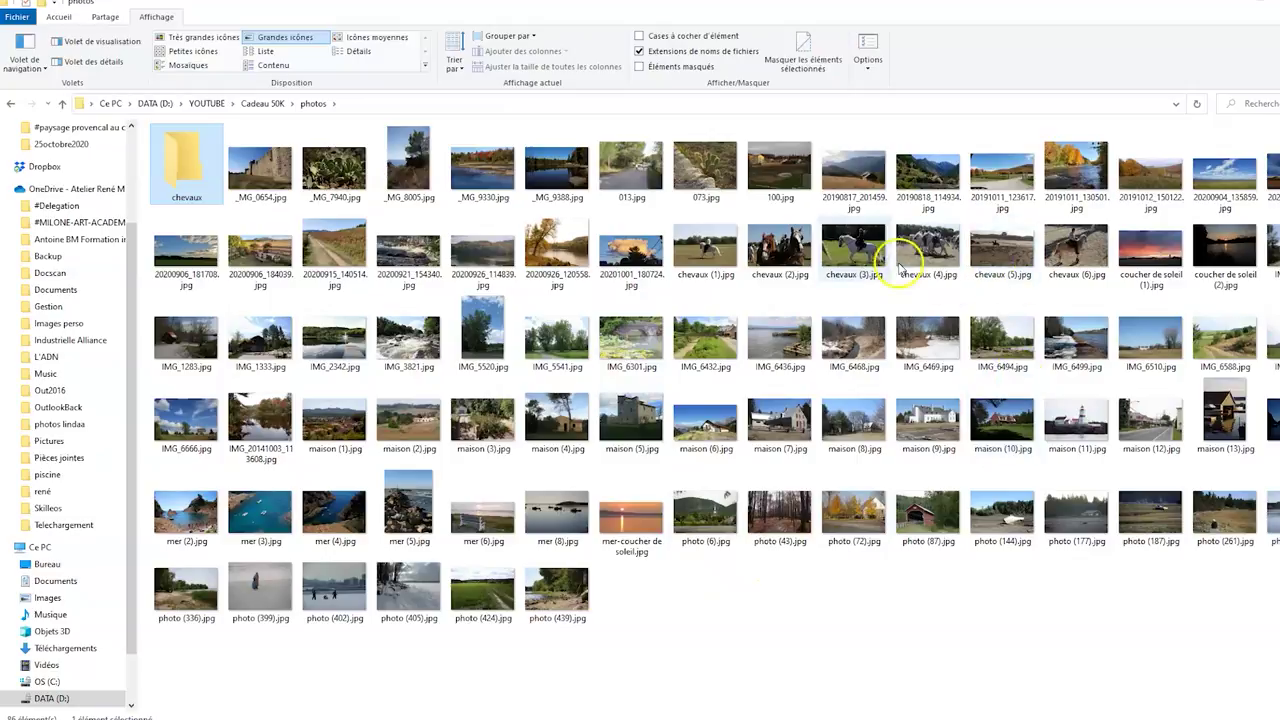
# Move the photos chevaux (1) through chevaux (6) into the chevaux folder, check the folder's contents and return to photos
pyautogui.click(717, 258)
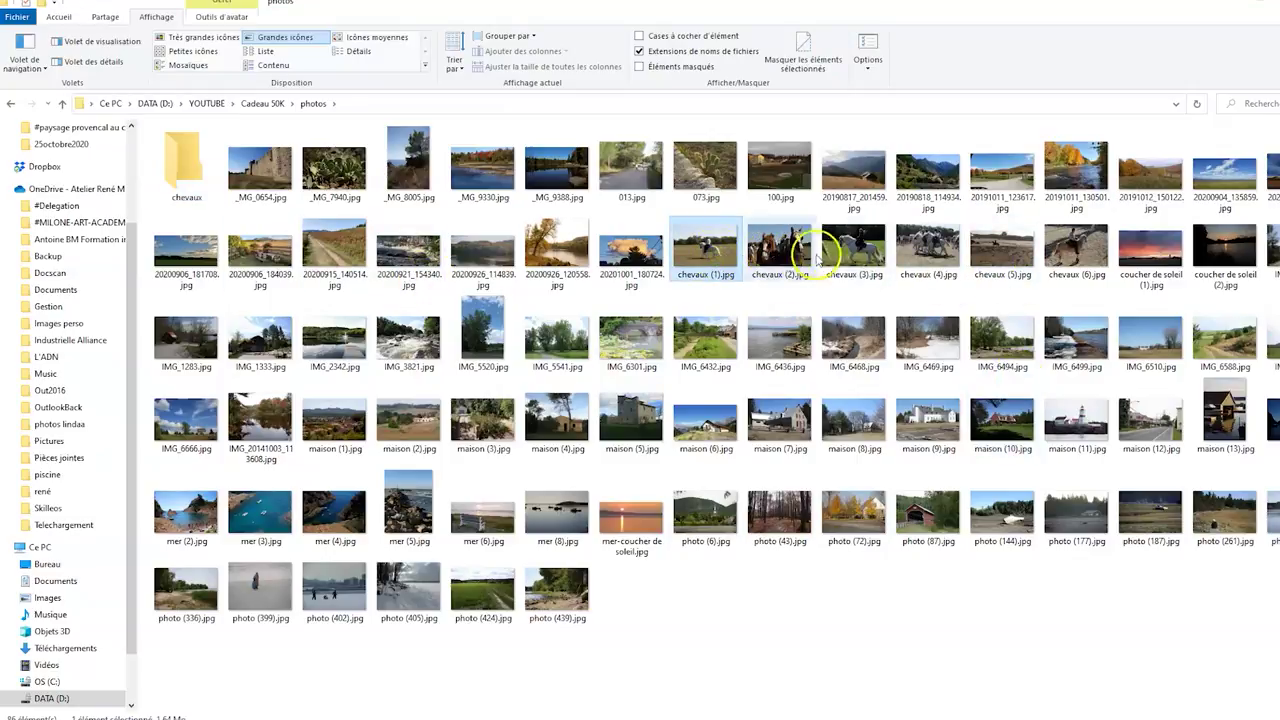
pyautogui.keyDown('shift'); pyautogui.click(1059, 268); pyautogui.keyUp('shift')
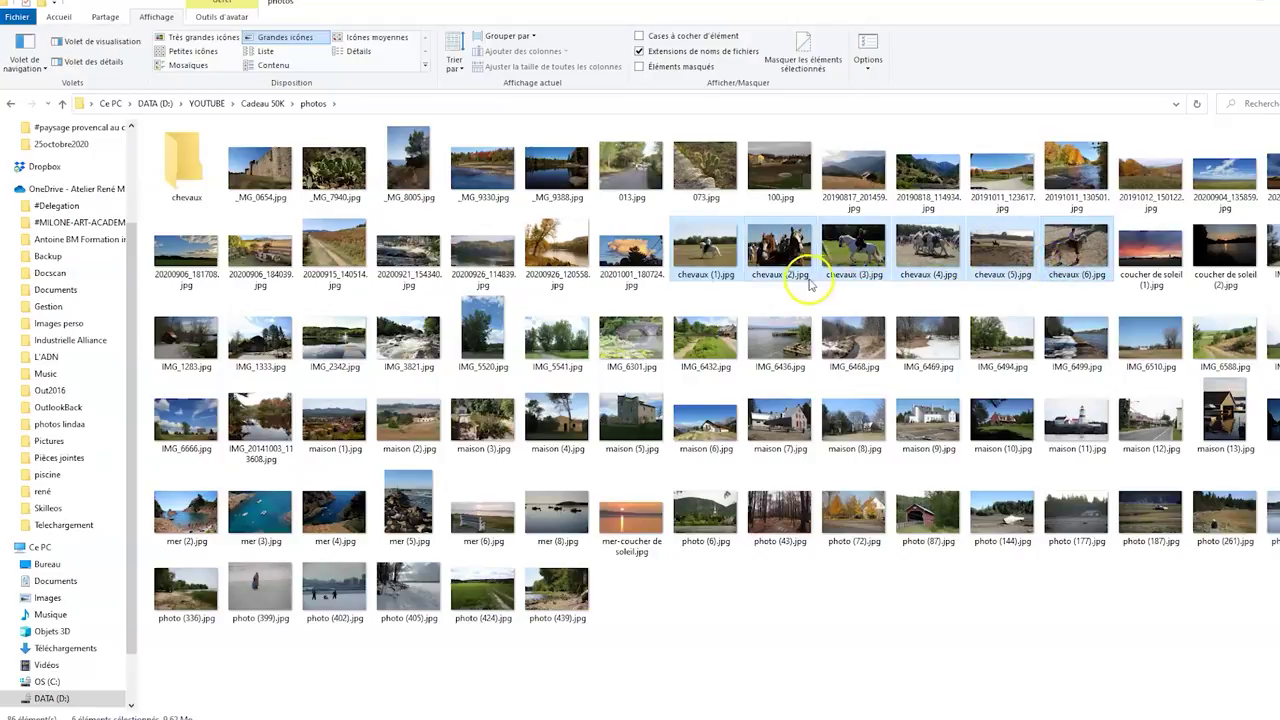
pyautogui.moveTo(1076, 255); pyautogui.dragTo(186, 193)
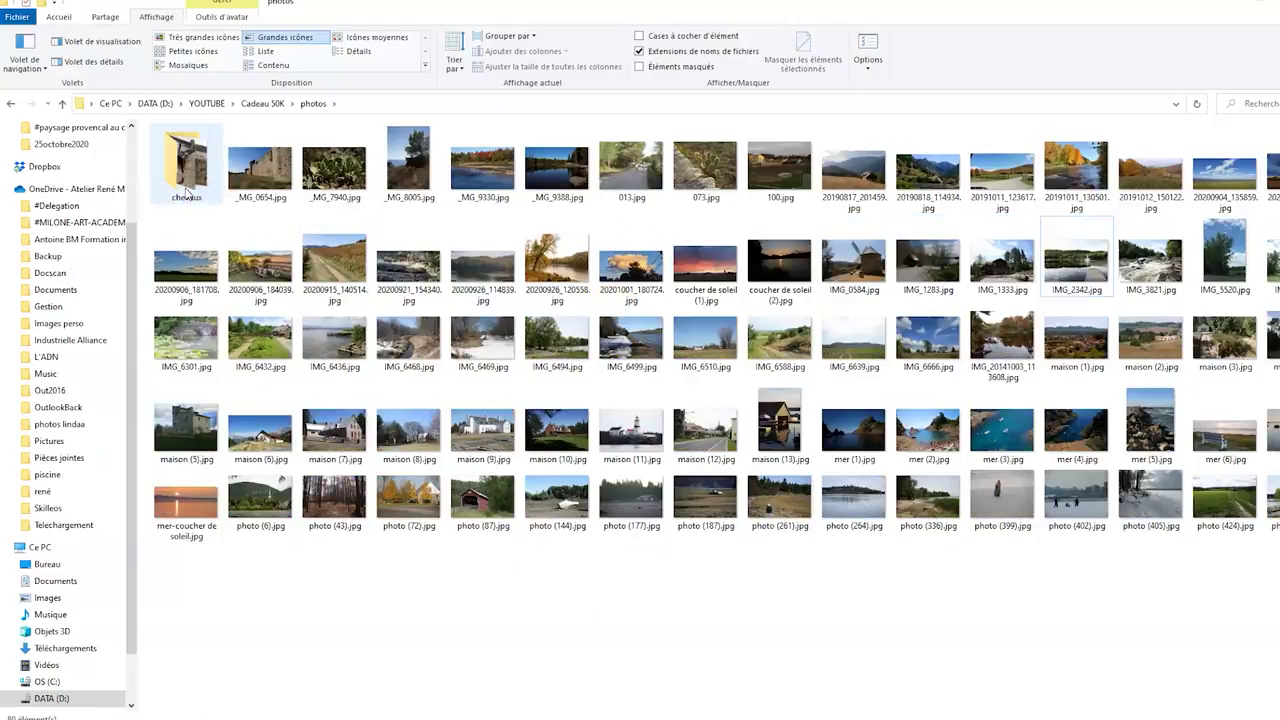
pyautogui.click(184, 194)
pyautogui.doubleClick(184, 193)
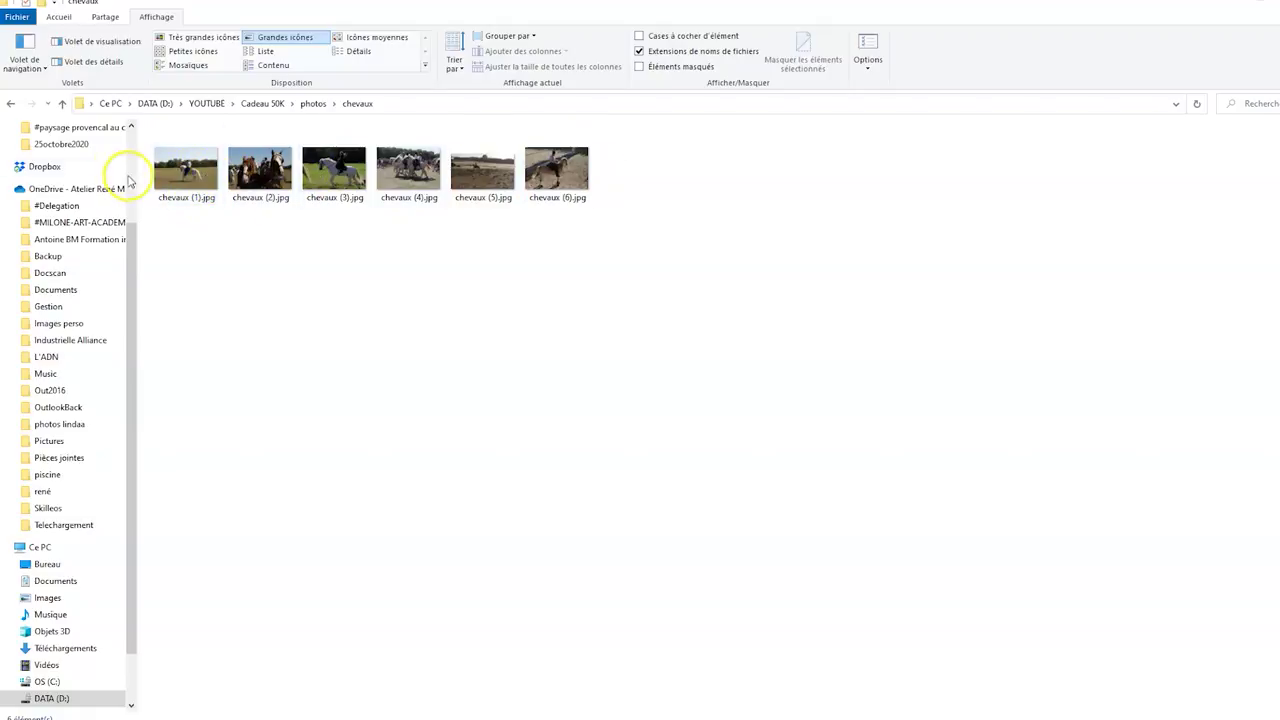
pyautogui.click(11, 104)
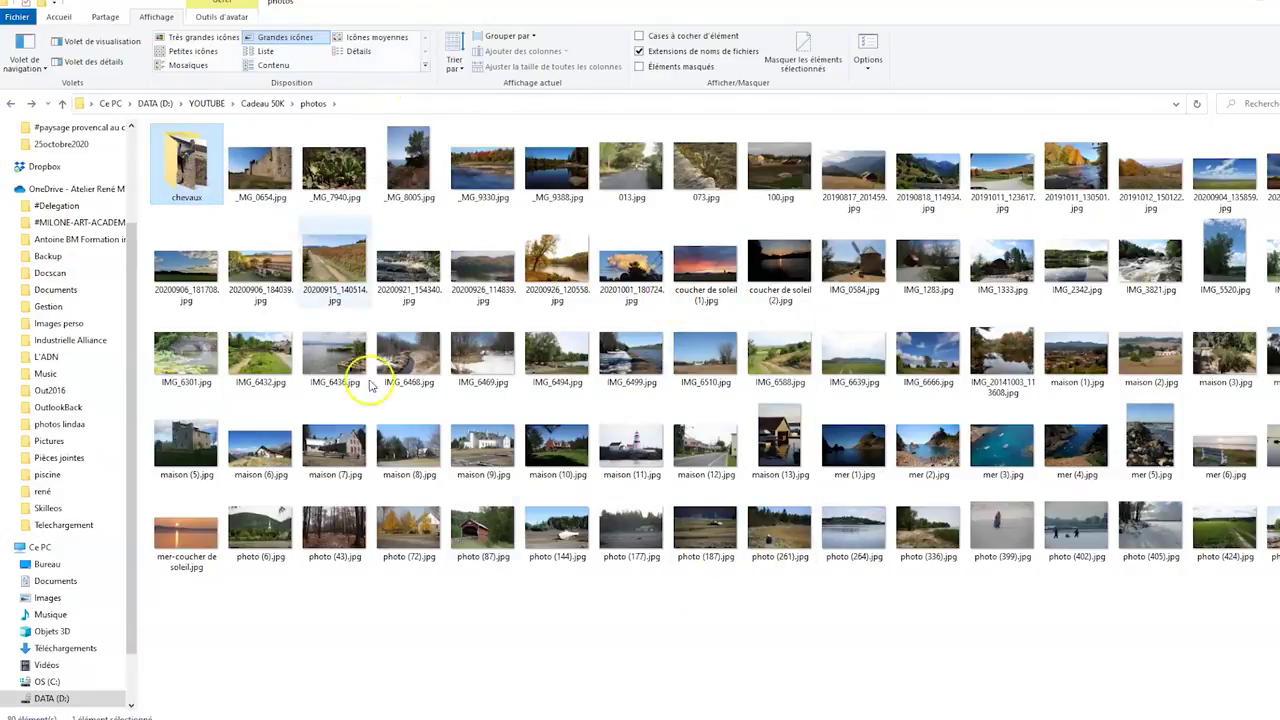
# Create a new folder named "maison" inside the photos folder
pyautogui.rightClick(474, 618)
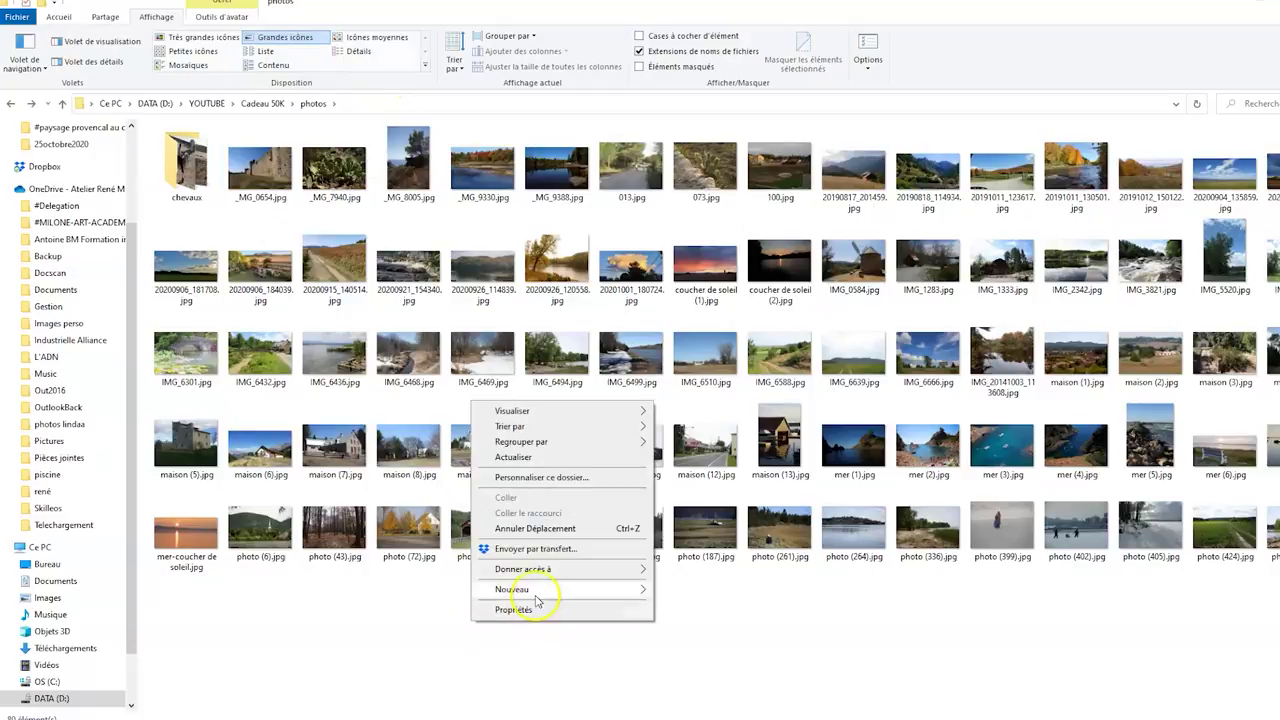
pyautogui.moveTo(537, 593)
pyautogui.click(690, 413)
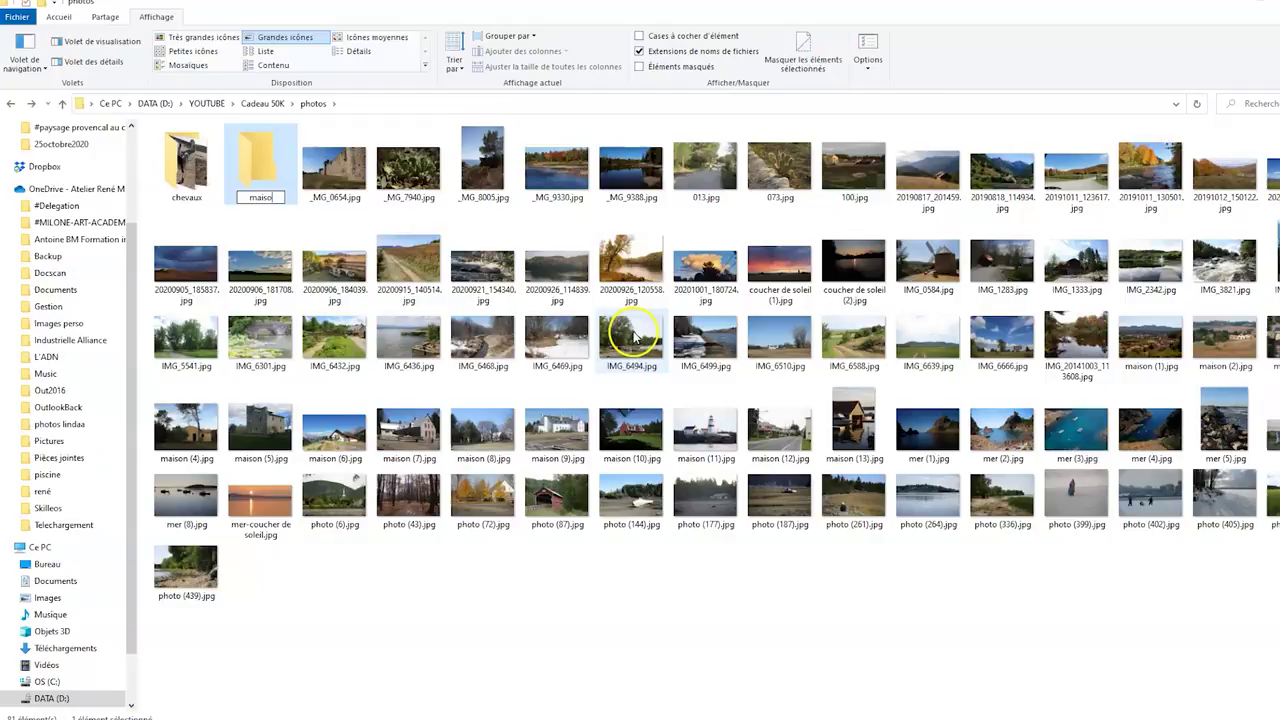
pyautogui.write('maison')
pyautogui.press('Return')
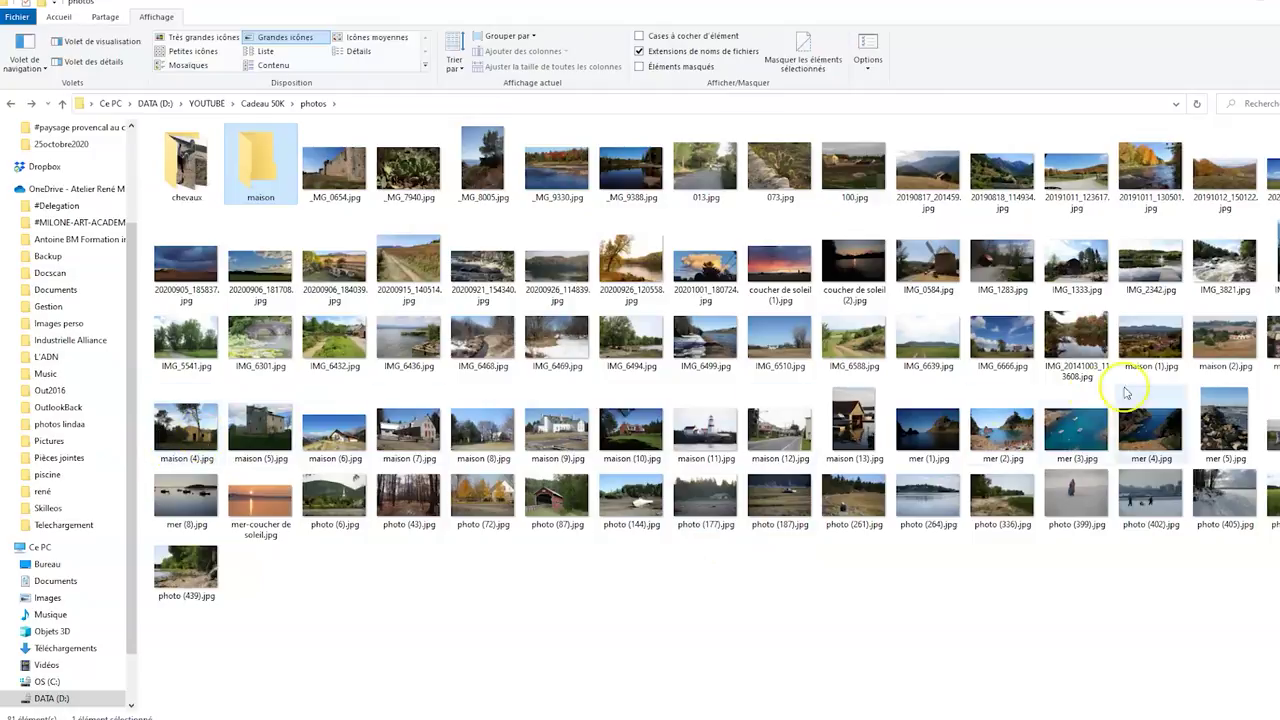
# Move the photos maison (1) through maison (13) into the maison folder
pyautogui.click(1152, 346)
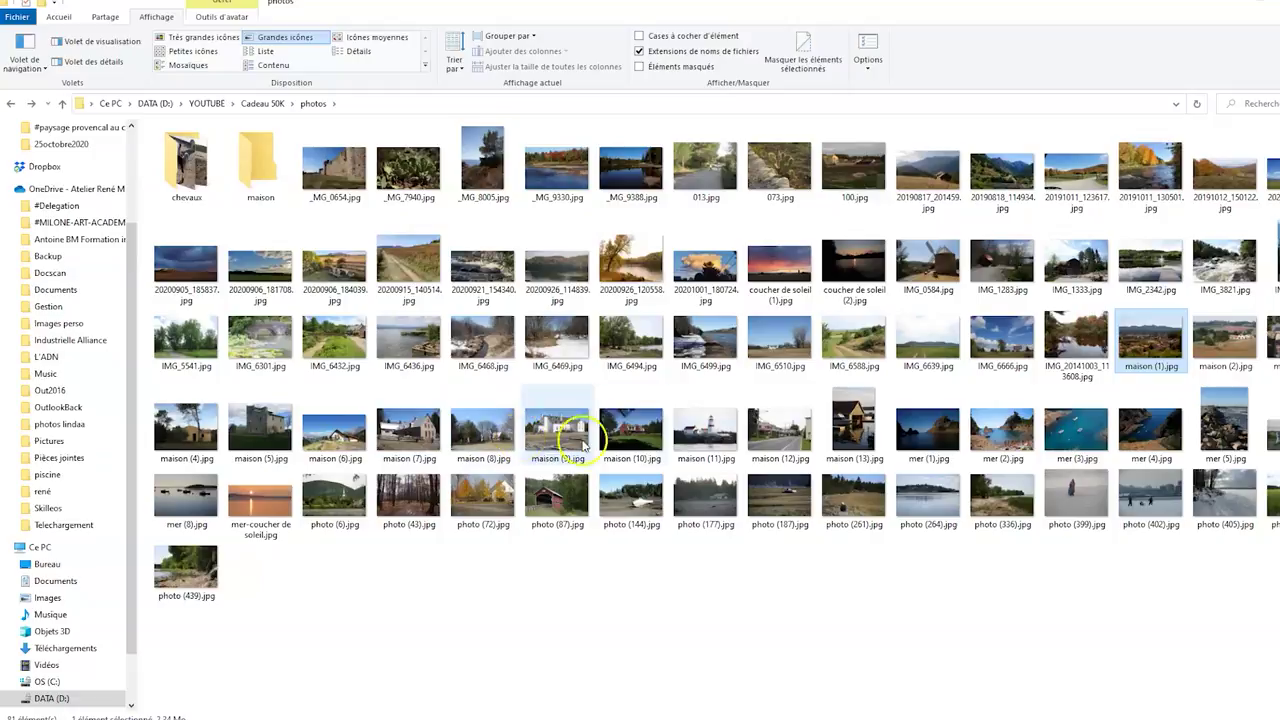
pyautogui.keyDown('shift'); pyautogui.click(855, 430); pyautogui.keyUp('shift')
pyautogui.moveTo(862, 438); pyautogui.dragTo(260, 197)
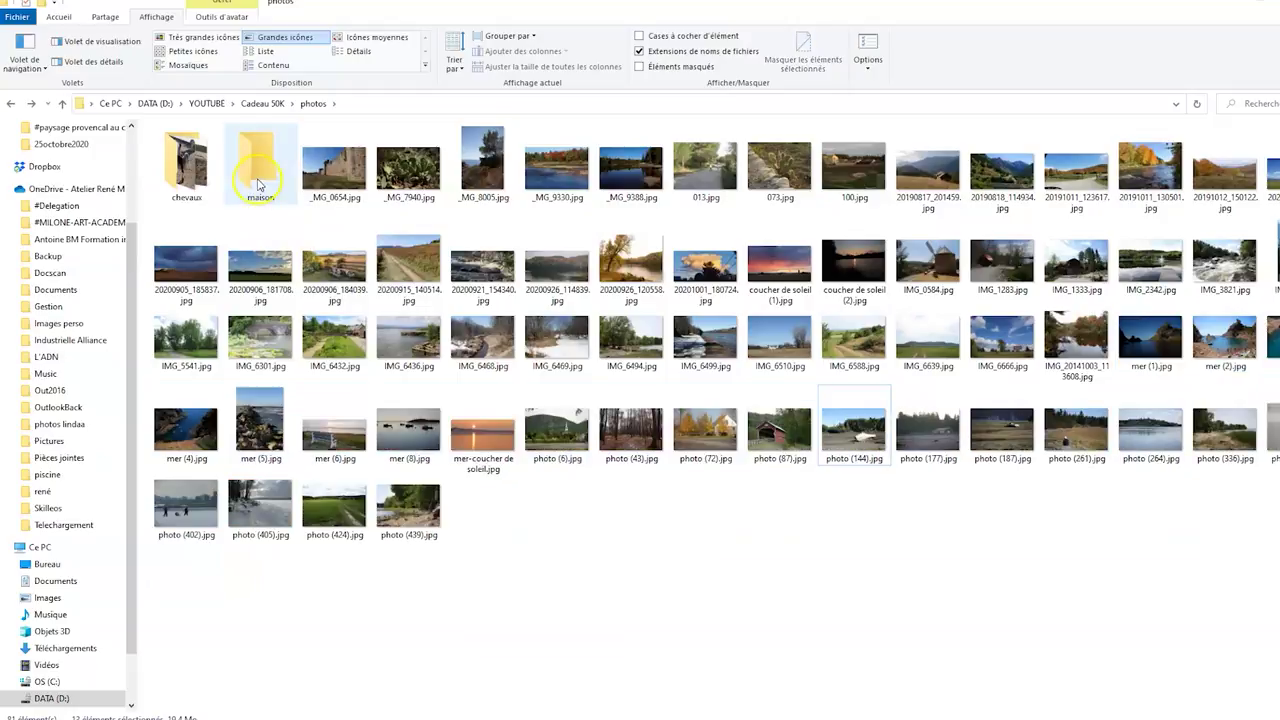
# Open the maison folder and display its photos as very large icons
pyautogui.click(259, 188)
pyautogui.doubleClick(259, 180)
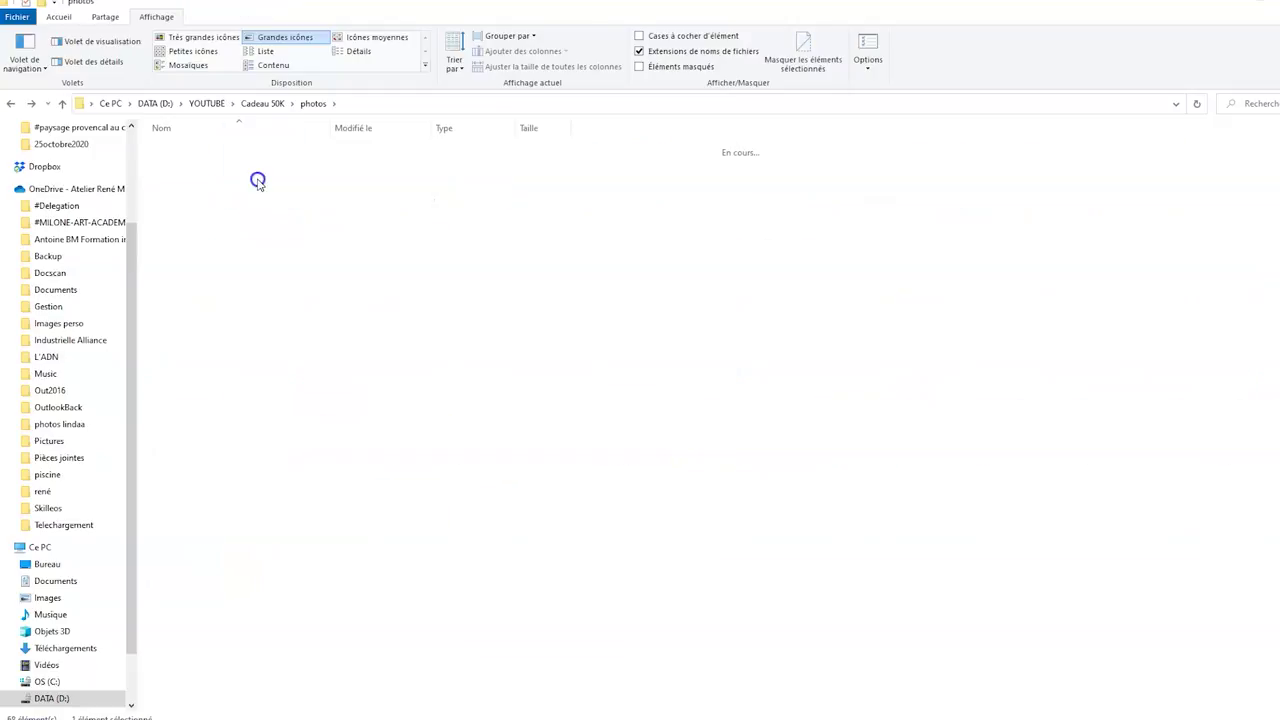
pyautogui.click(206, 37)
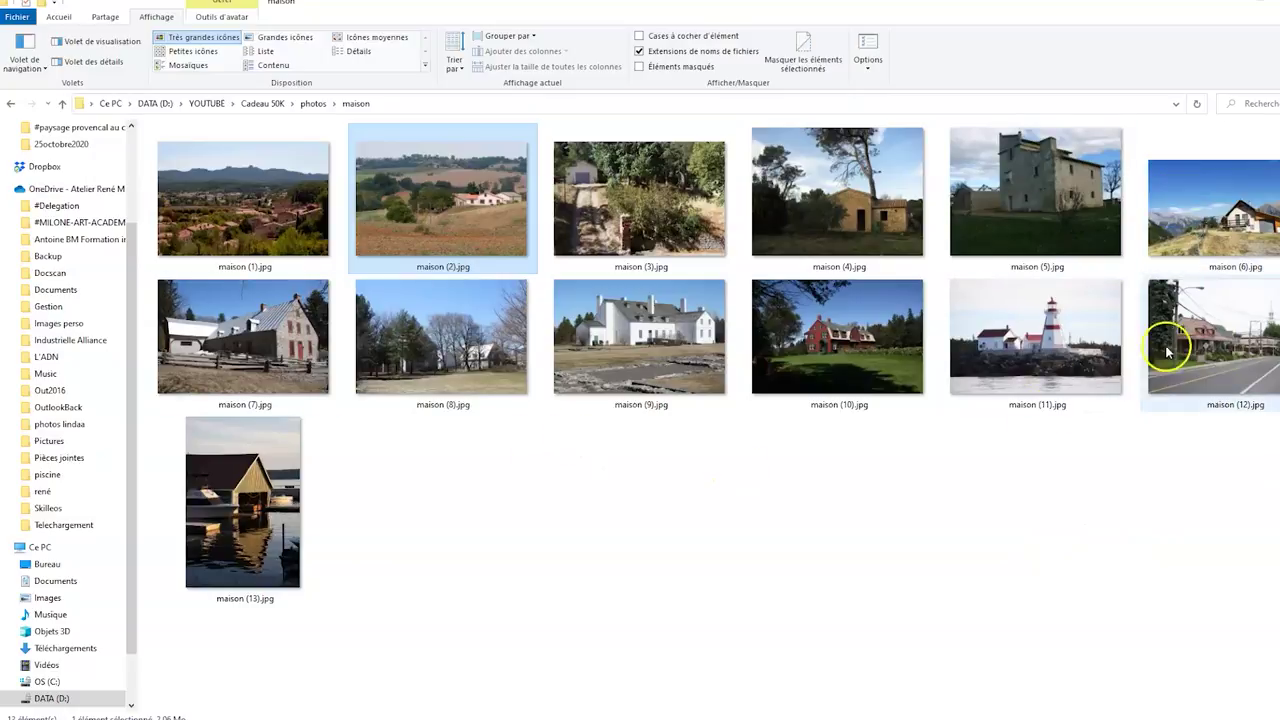
# Rename the photos maison (1), (2), (4) and (5) together as "maison-provence", and return to the photos folder
pyautogui.click(1216, 236)
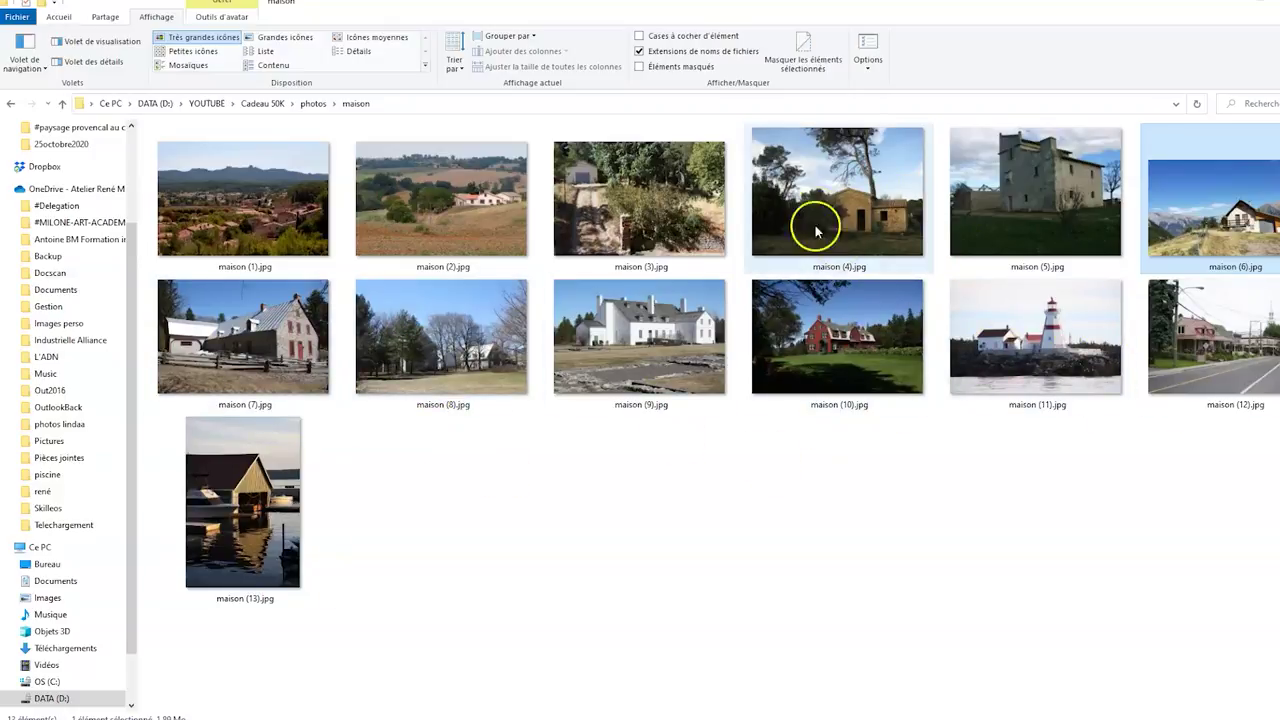
pyautogui.click(858, 205)
pyautogui.keyDown('ctrl'); pyautogui.click(1000, 191); pyautogui.keyUp('ctrl')
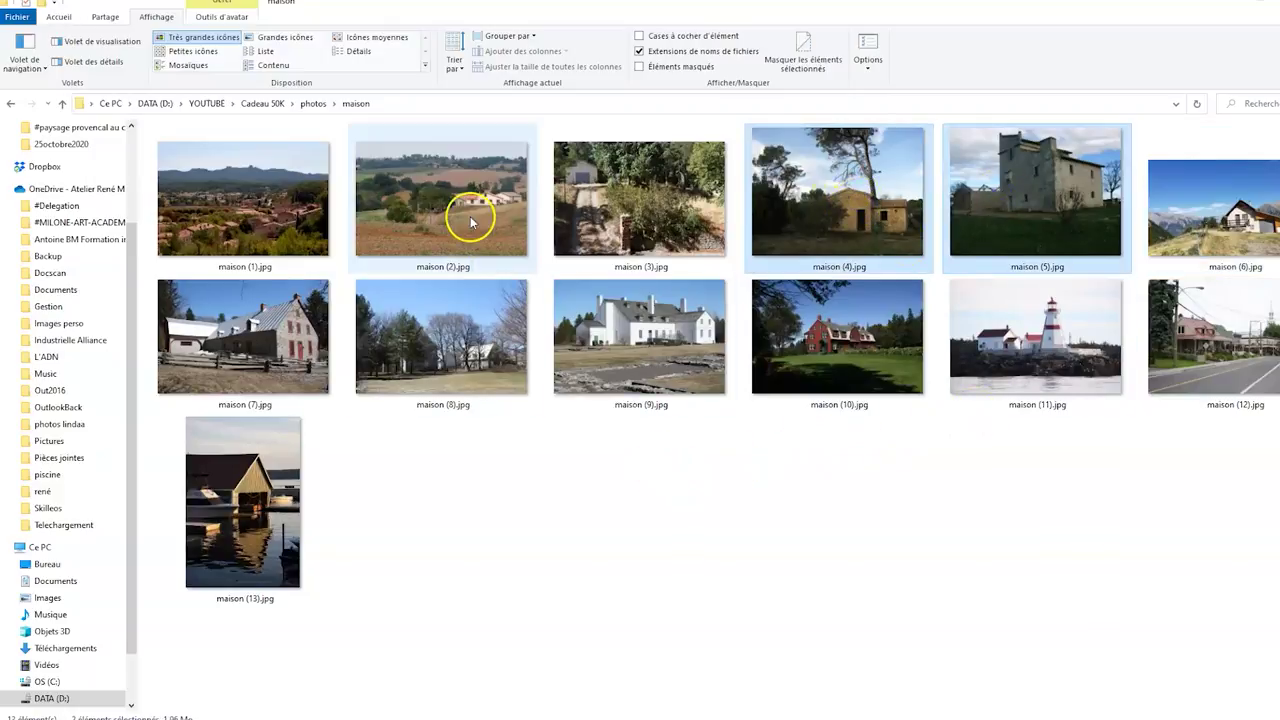
pyautogui.keyDown('ctrl'); pyautogui.click(440, 205); pyautogui.keyUp('ctrl')
pyautogui.keyDown('ctrl'); pyautogui.click(248, 213); pyautogui.keyUp('ctrl')
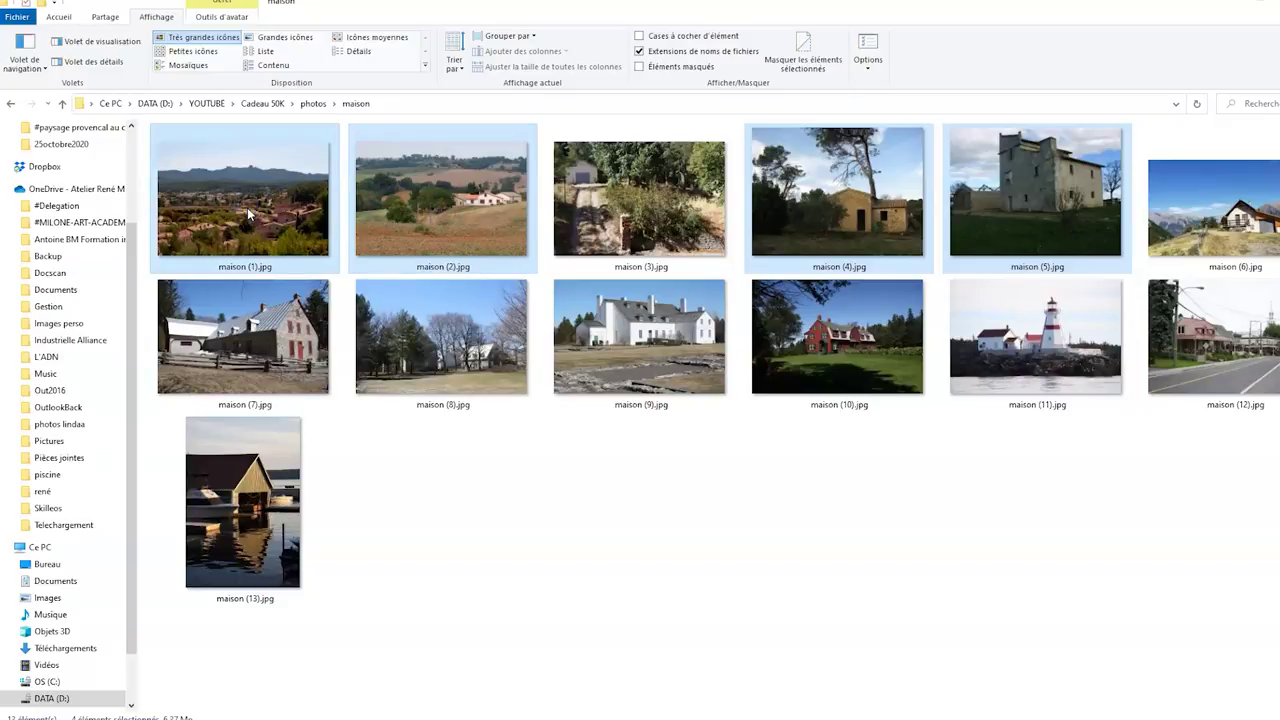
pyautogui.rightClick(247, 207)
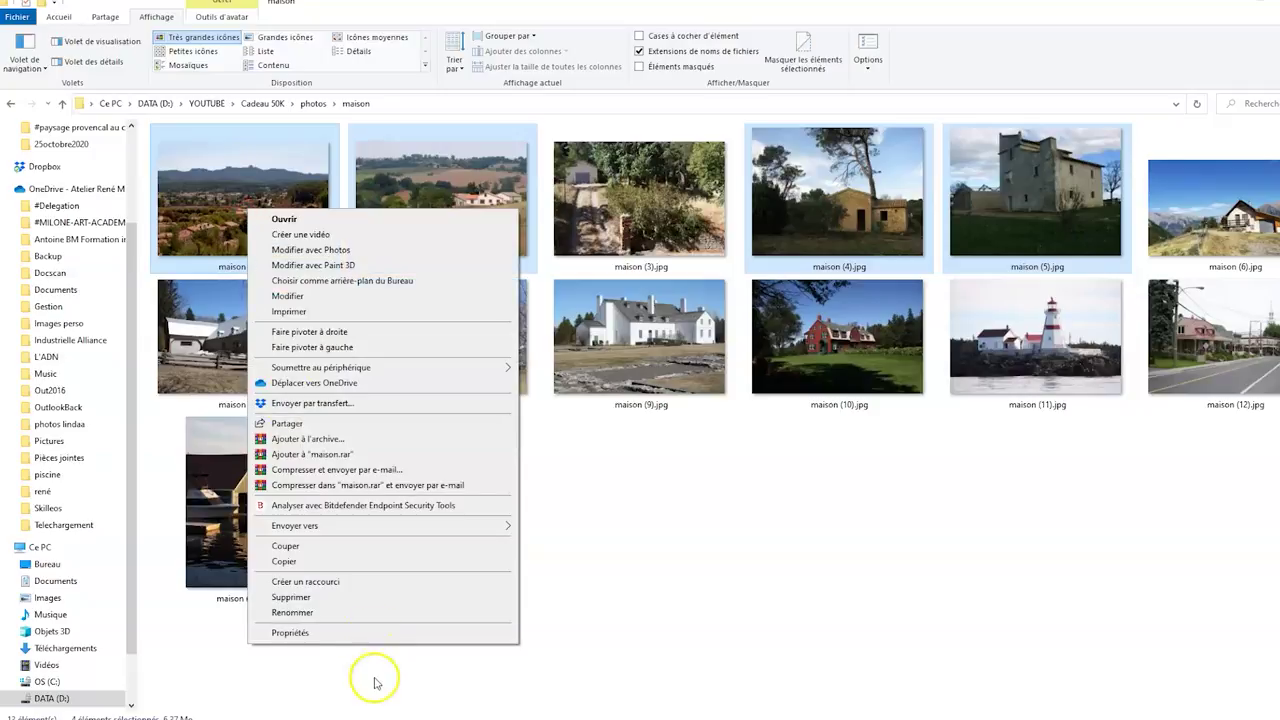
pyautogui.click(292, 612)
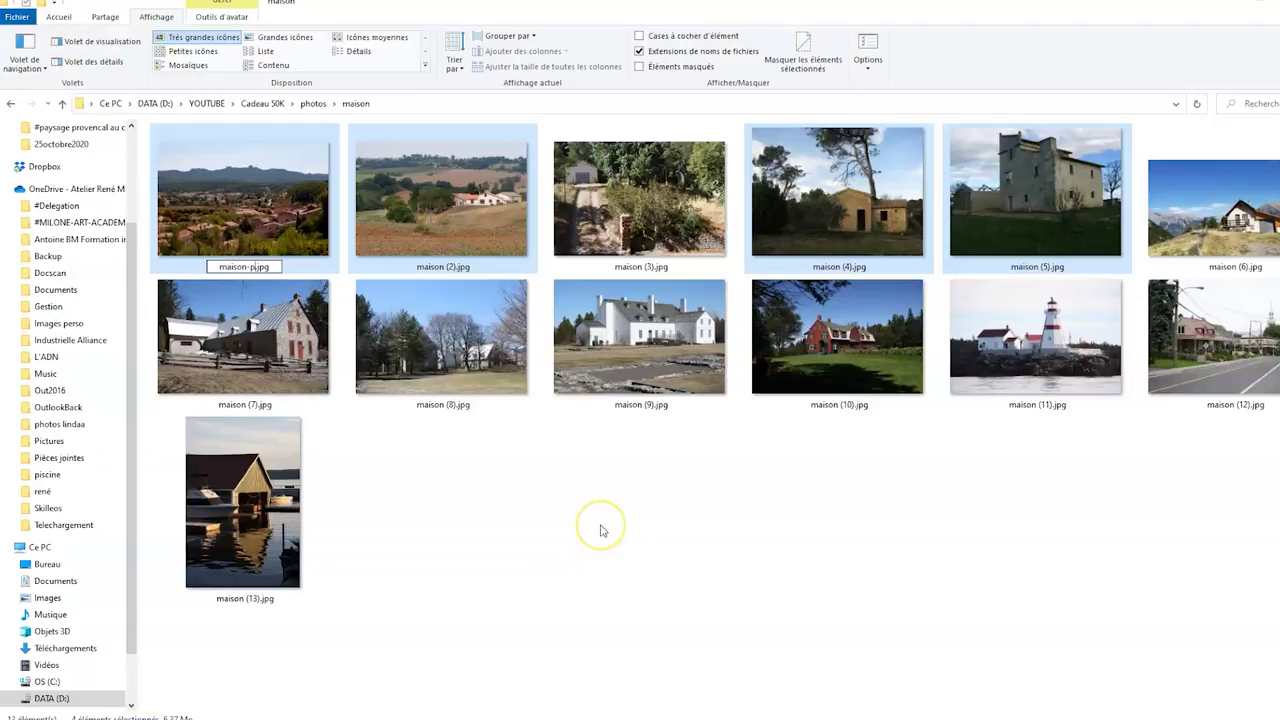
pyautogui.write('maison-provence')
pyautogui.press('Return')
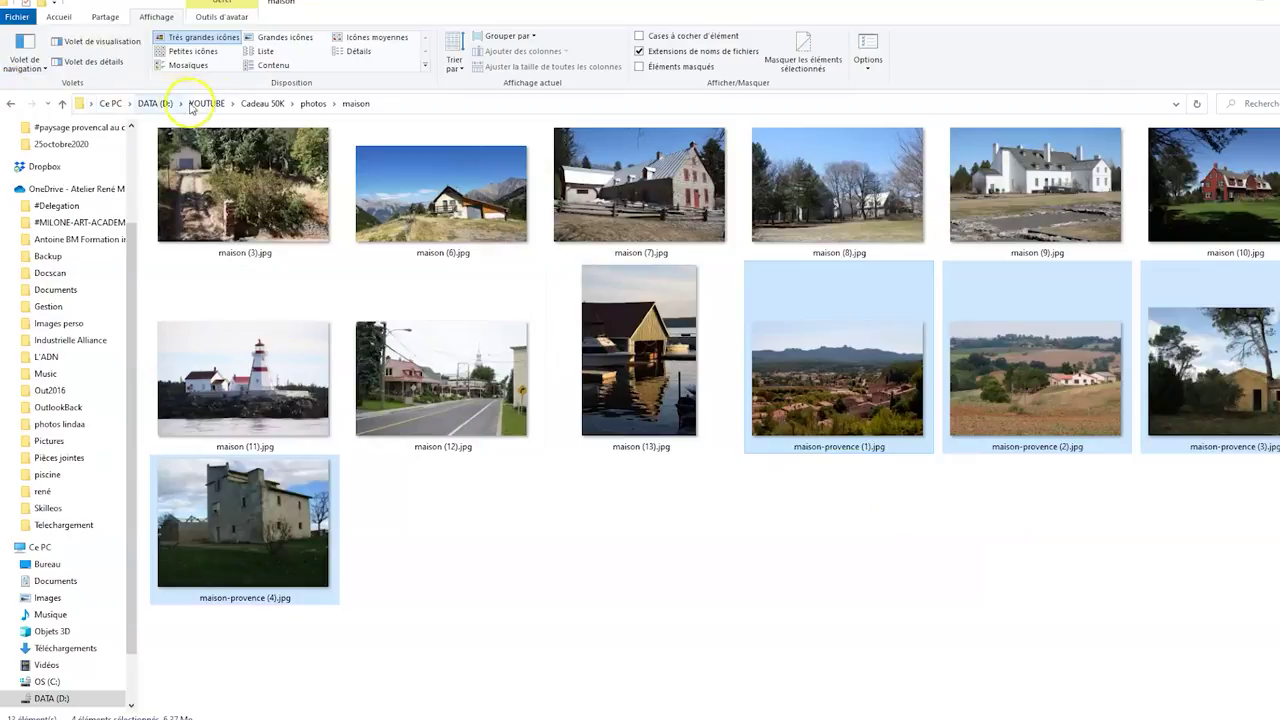
pyautogui.click(313, 104)
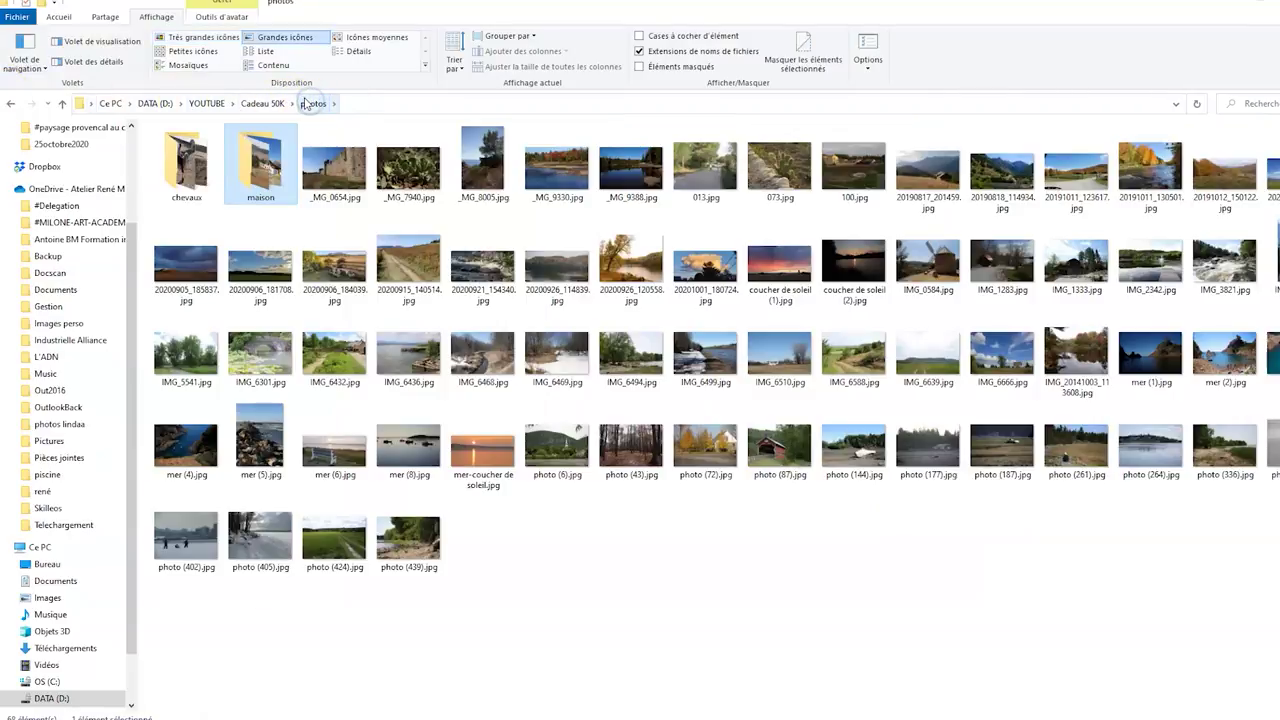
pyautogui.click(865, 670)
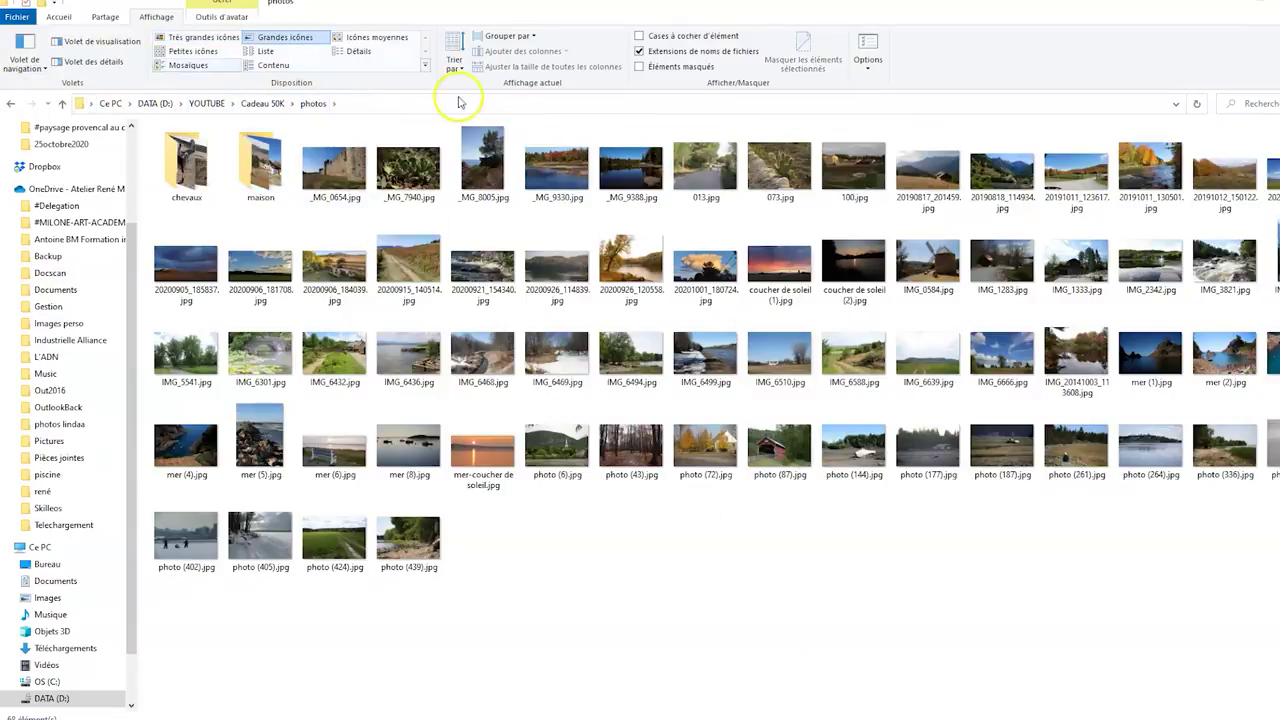
pyautogui.click(1270, 105)
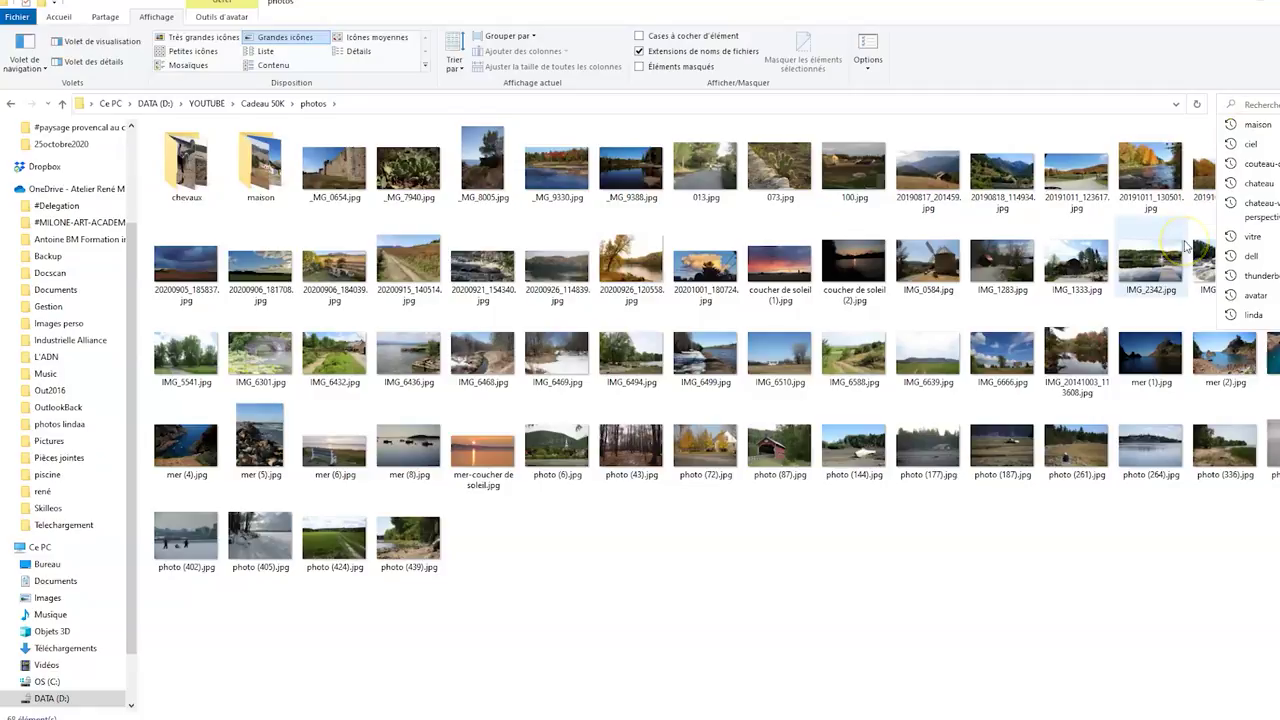
pyautogui.write('p')
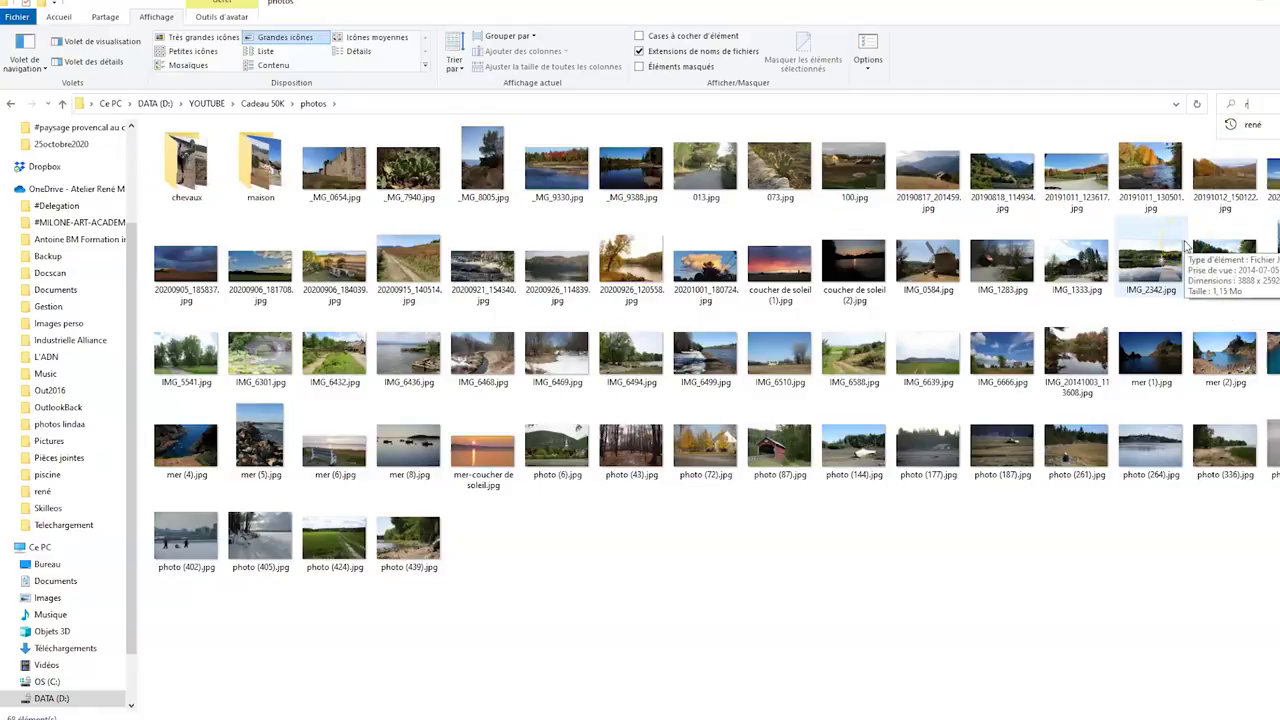
pyautogui.write('rove')
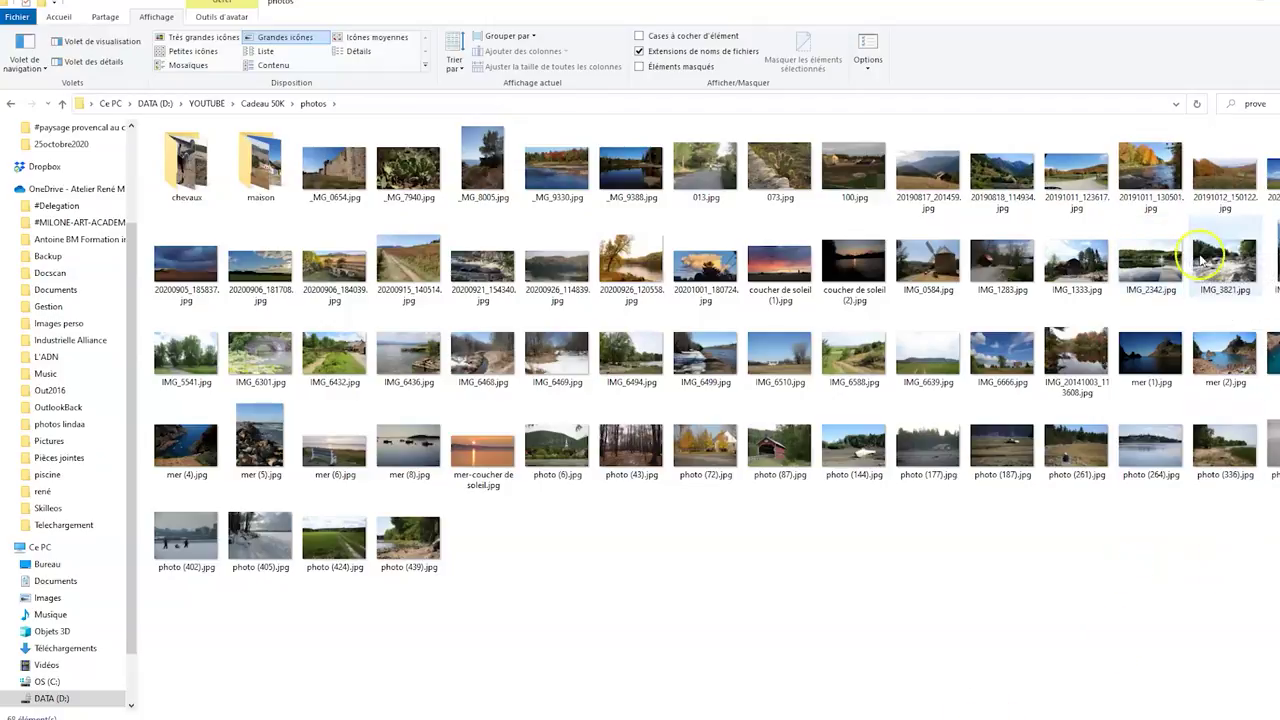
pyautogui.click(1268, 103)
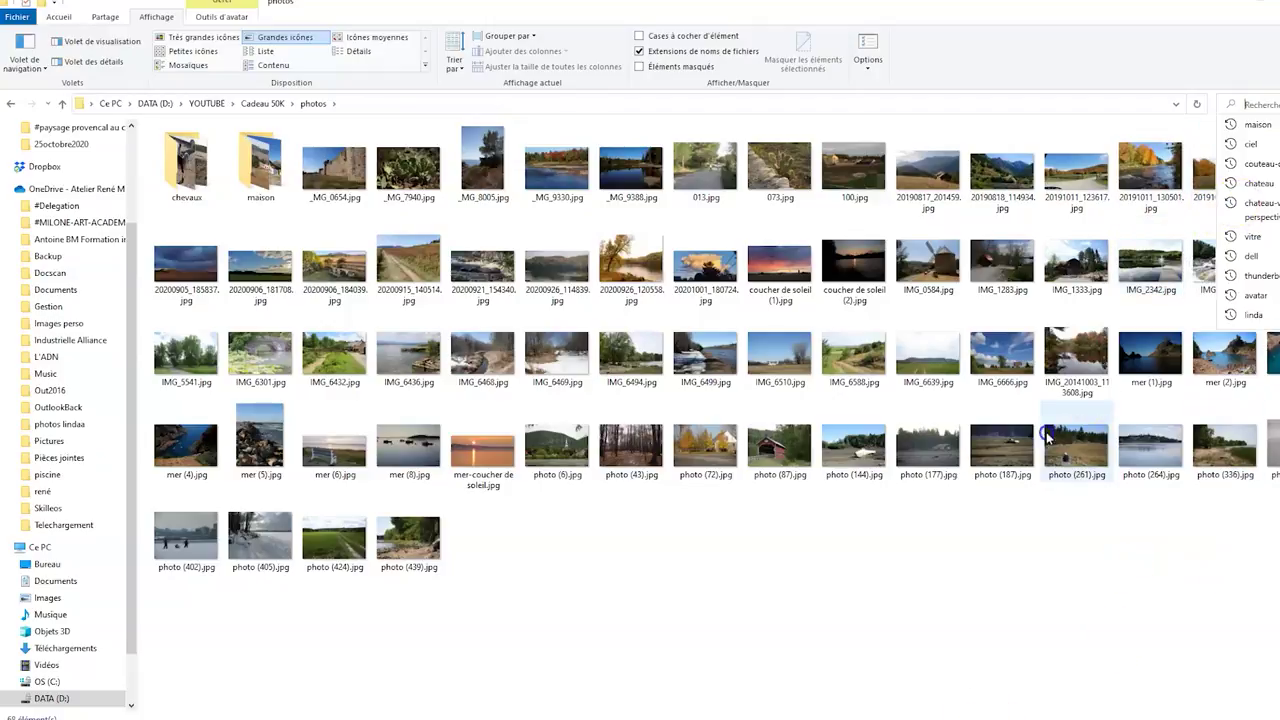
pyautogui.click(931, 497)
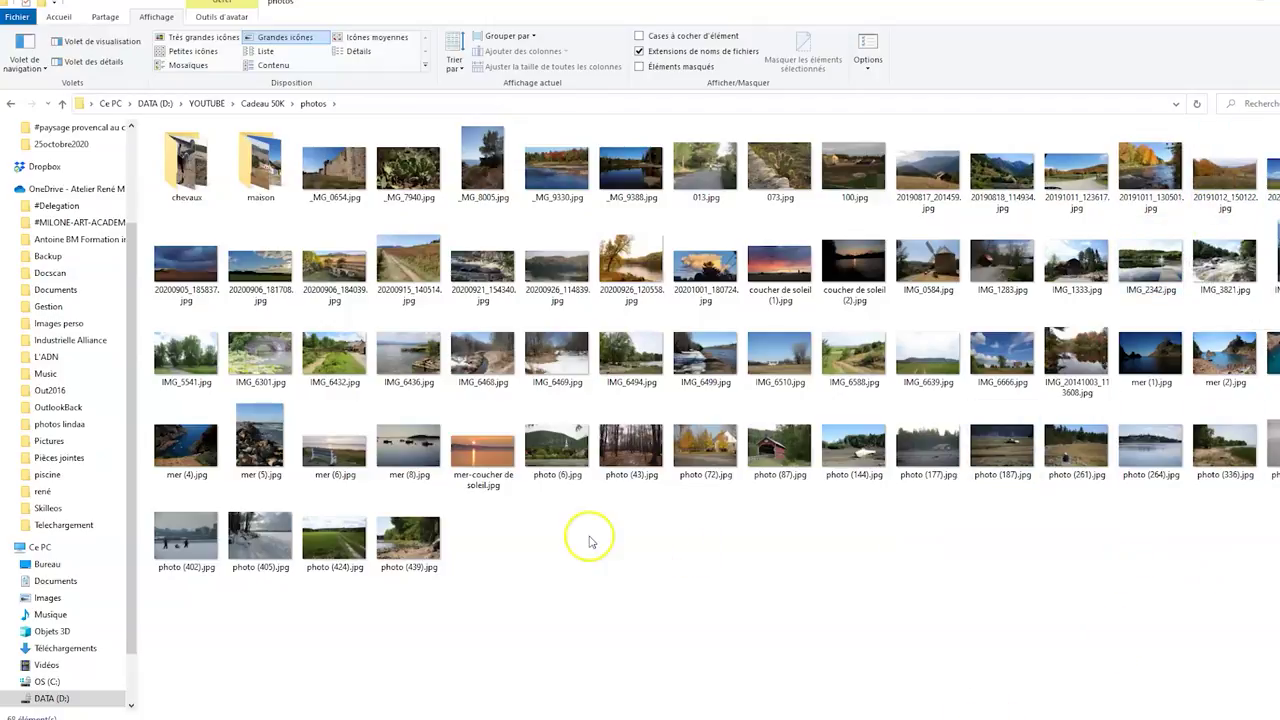
# In the chevaux folder, rename the photos chevaux (1), (4) and (6) together as "chevaux-provence"
pyautogui.click(182, 172)
pyautogui.doubleClick(182, 172)
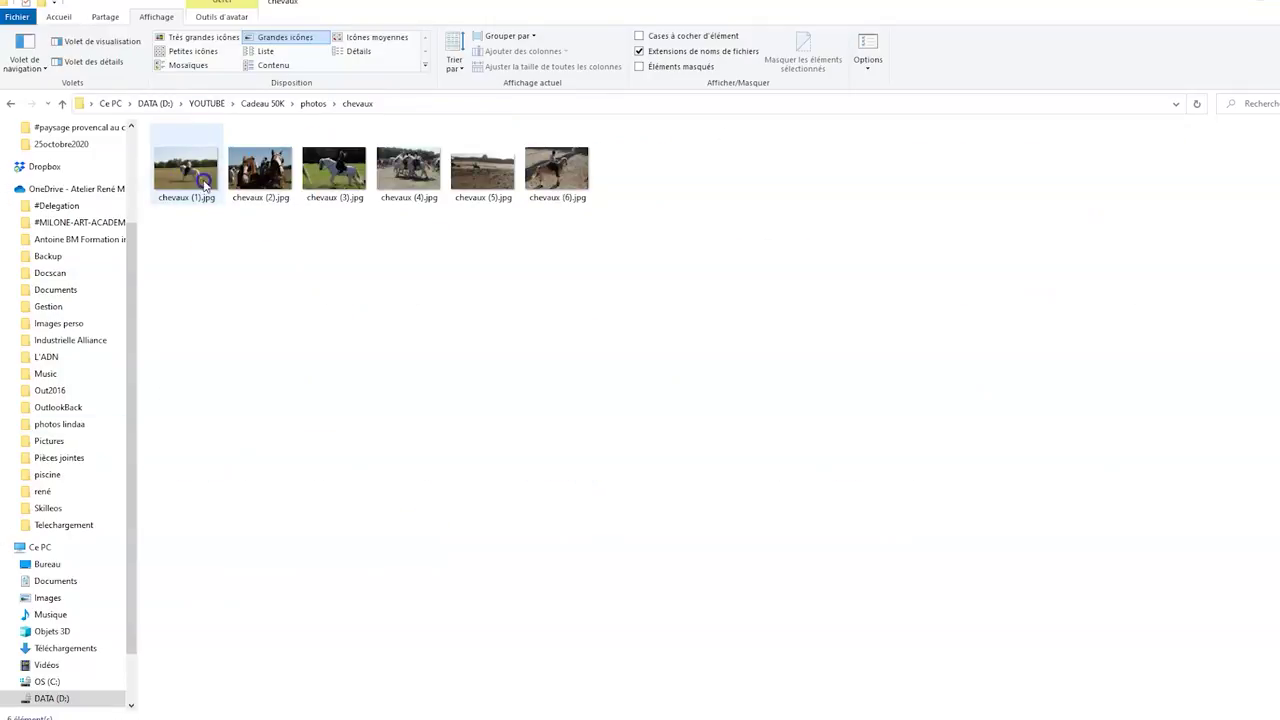
pyautogui.click(183, 178)
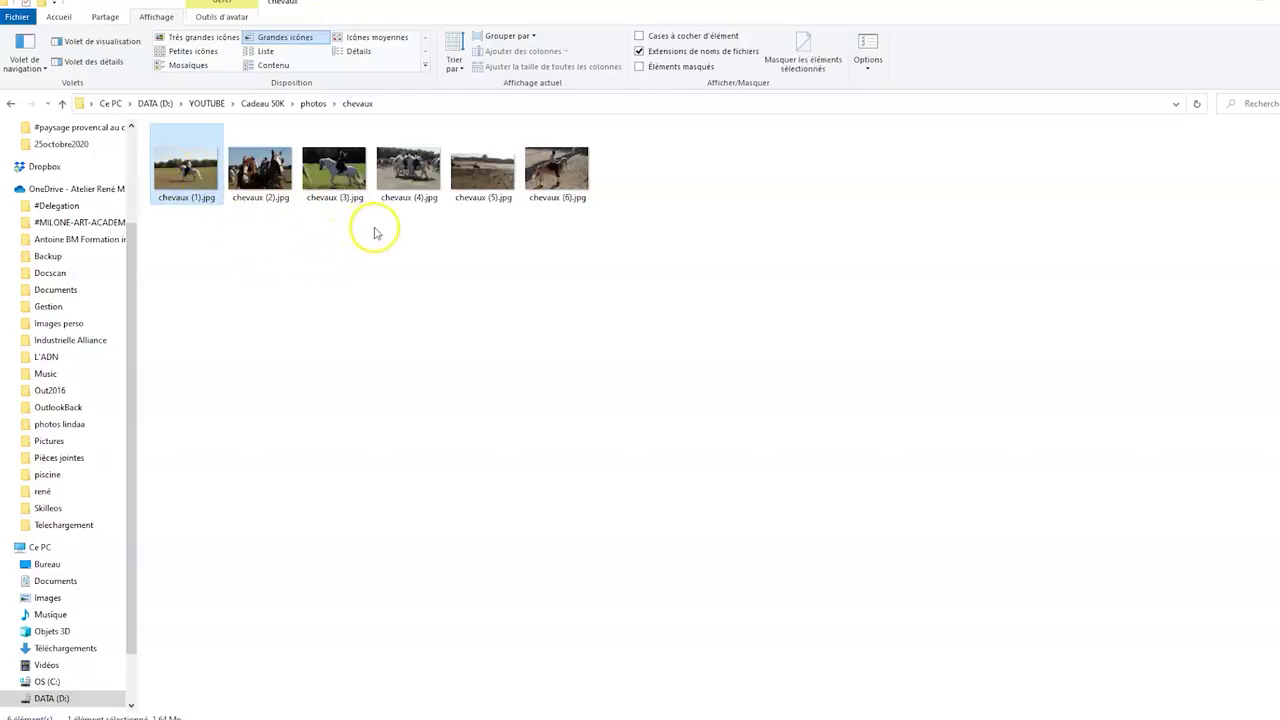
pyautogui.keyDown('ctrl'); pyautogui.click(408, 190); pyautogui.keyUp('ctrl')
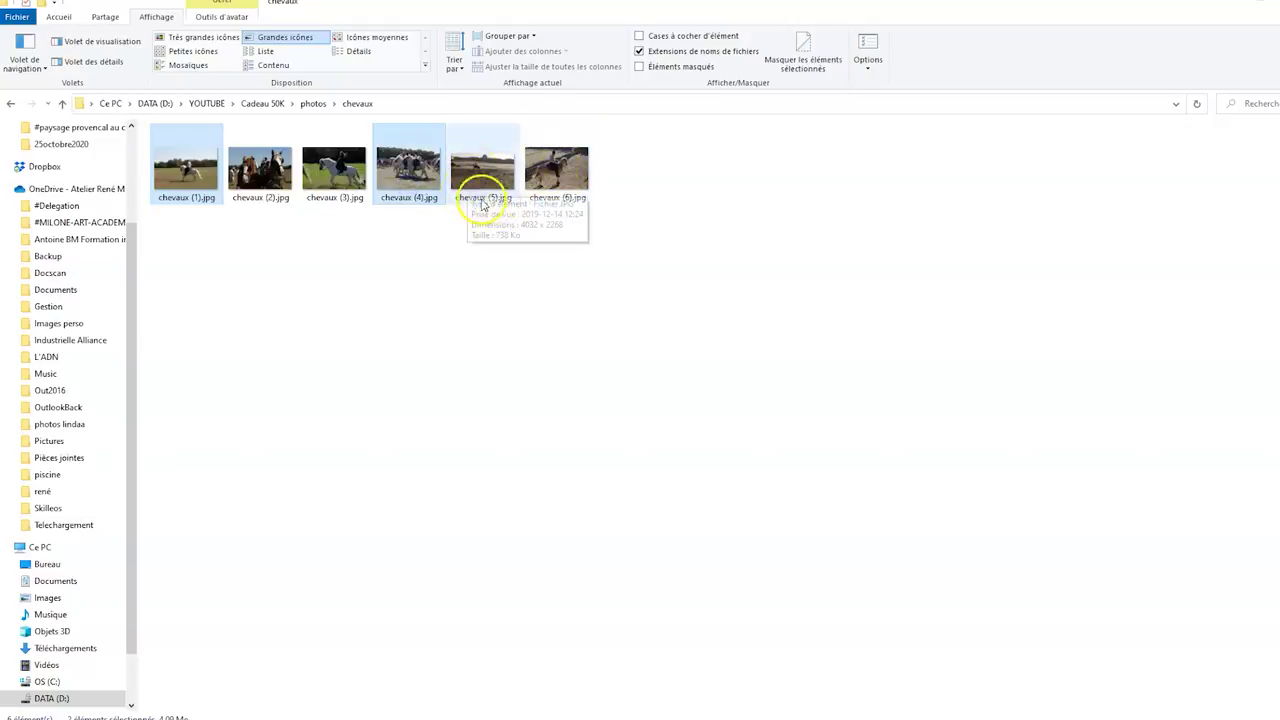
pyautogui.keyDown('ctrl'); pyautogui.click(547, 185); pyautogui.keyUp('ctrl')
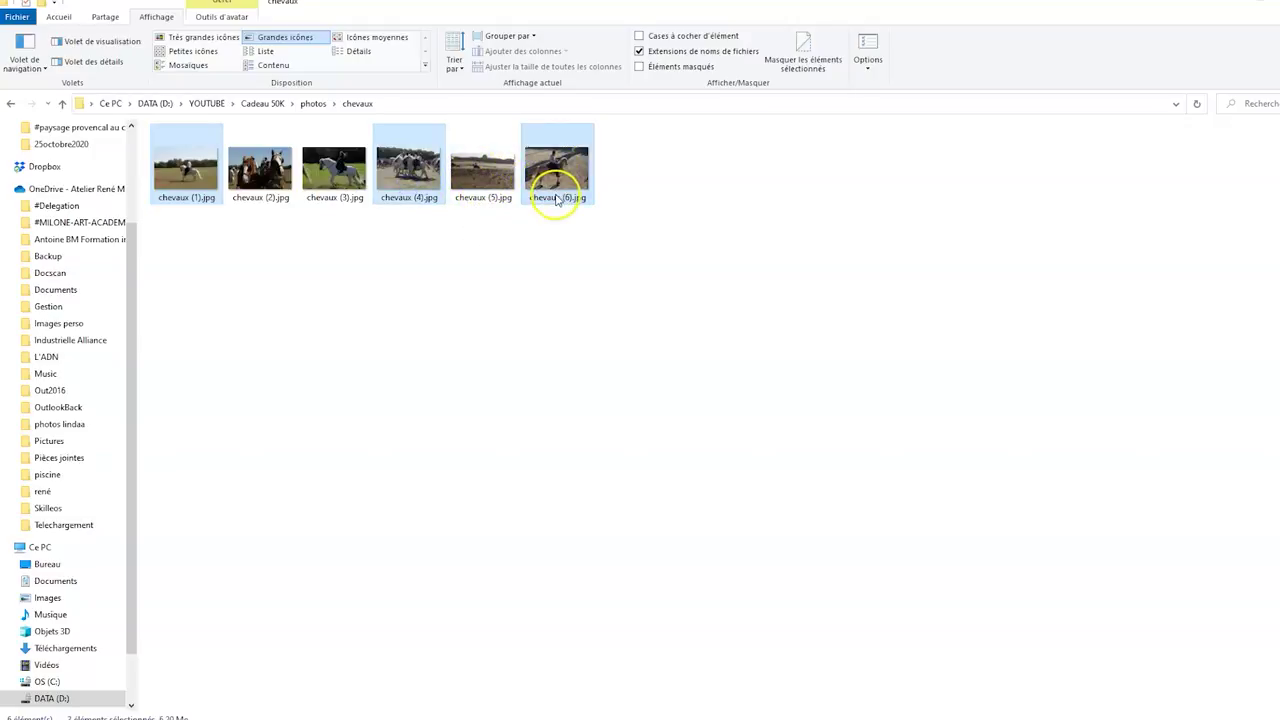
pyautogui.rightClick(557, 199)
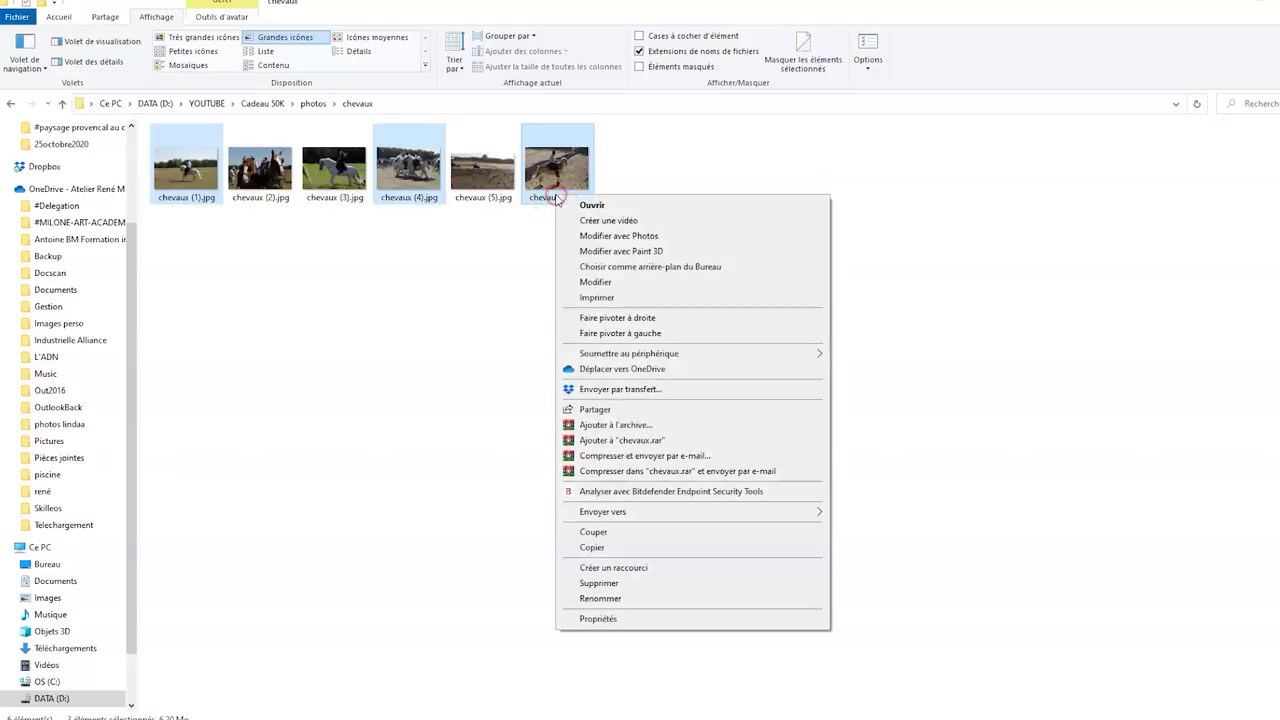
pyautogui.click(618, 599)
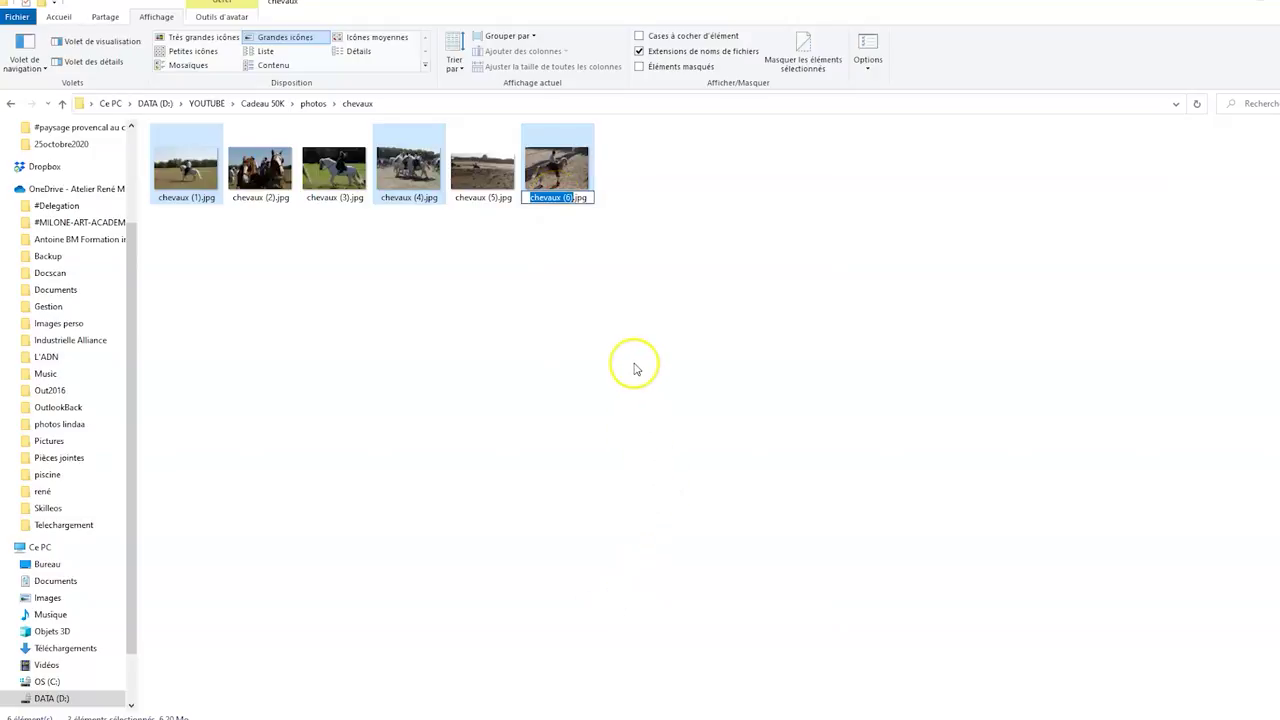
pyautogui.write('chevaux')
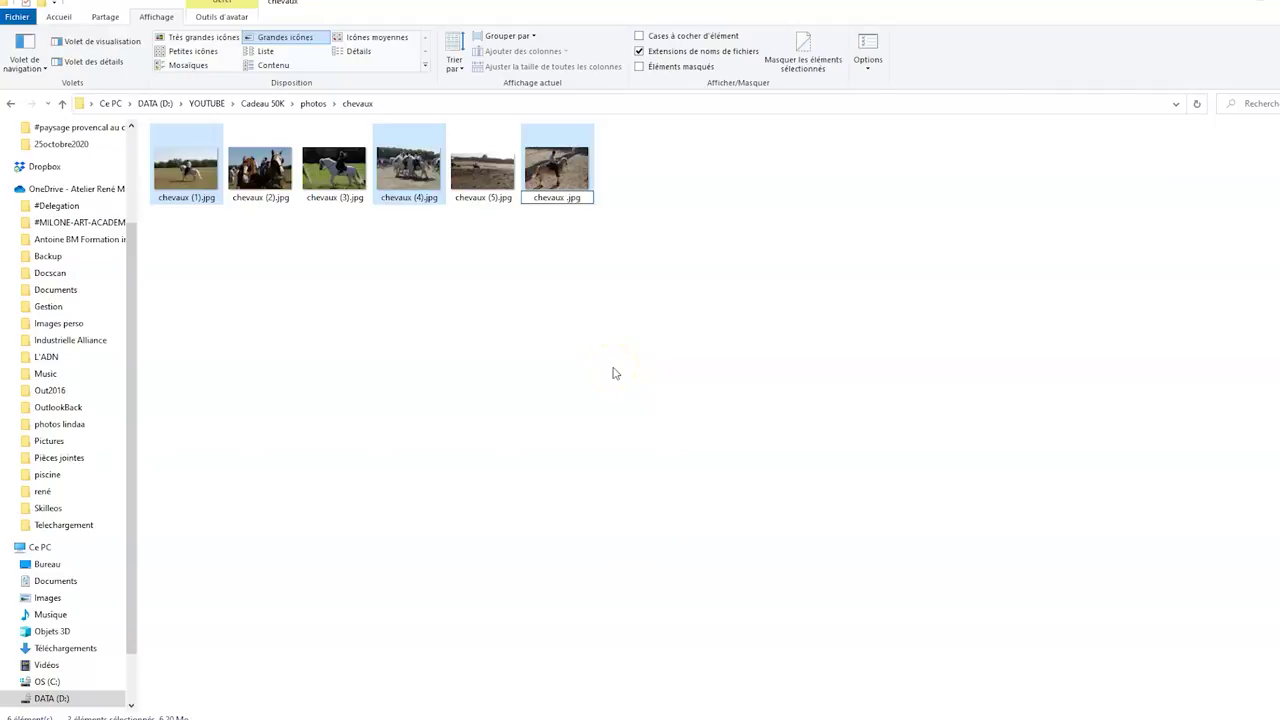
pyautogui.write('-provence')
pyautogui.press('Return')
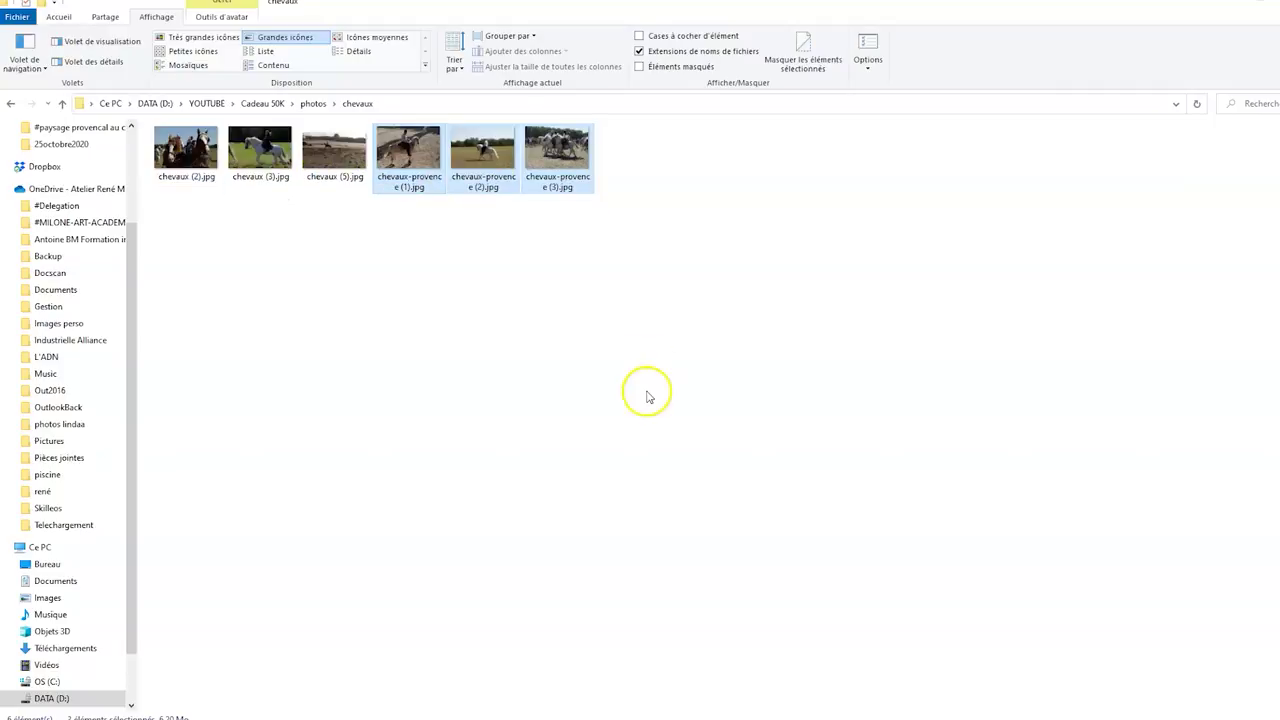
# Search the photos folder and its subfolders for "provence", review the matching pictures, and return to the photos folder
pyautogui.click(313, 104)
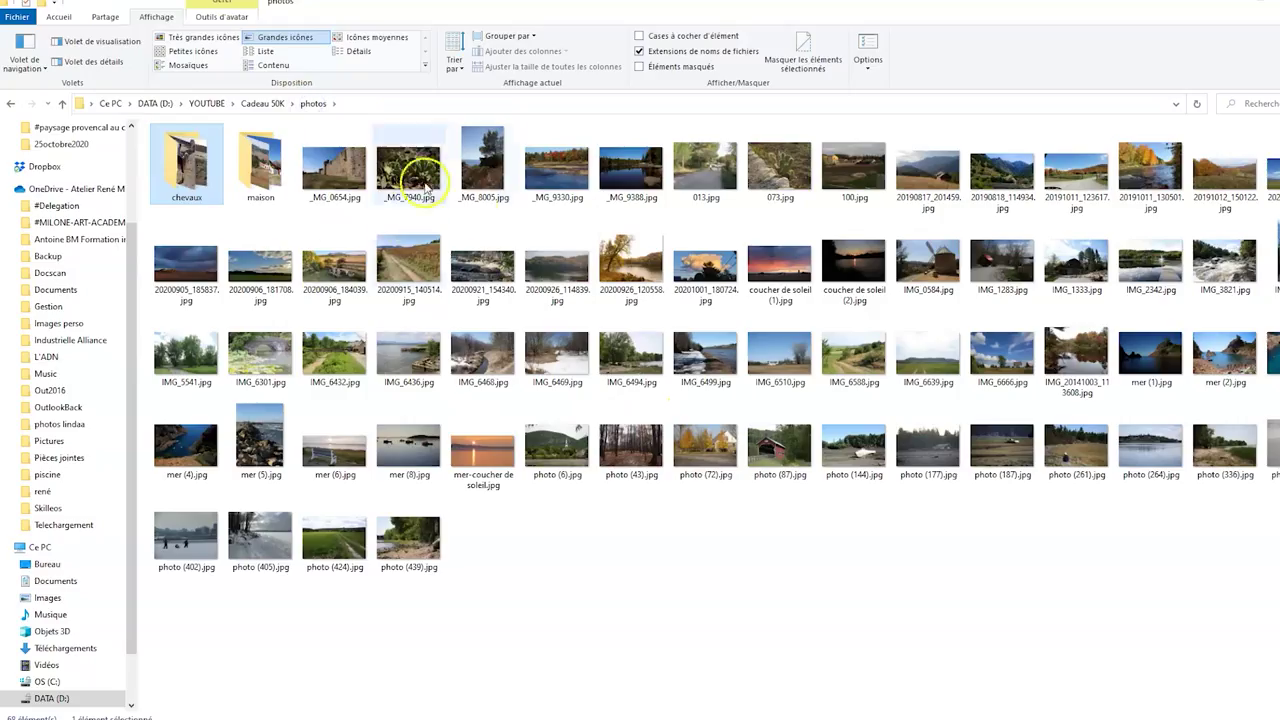
pyautogui.click(1253, 104)
pyautogui.write('provence')
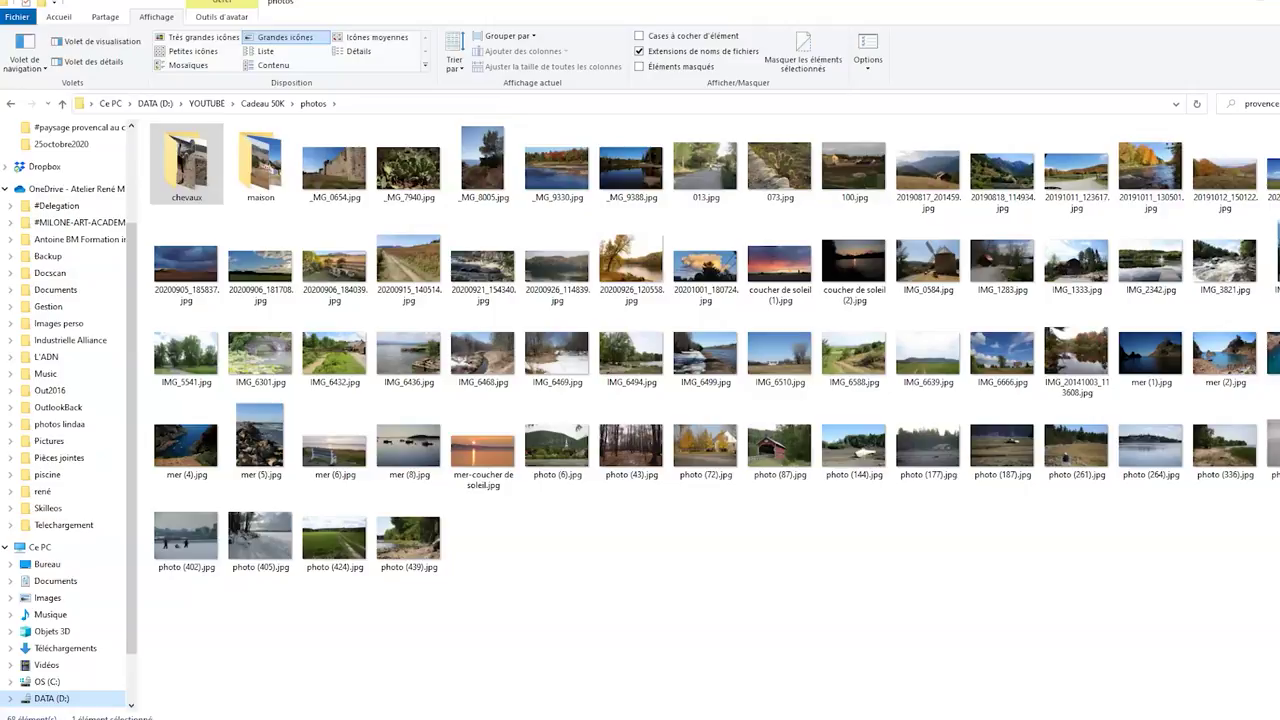
pyautogui.press('Return')
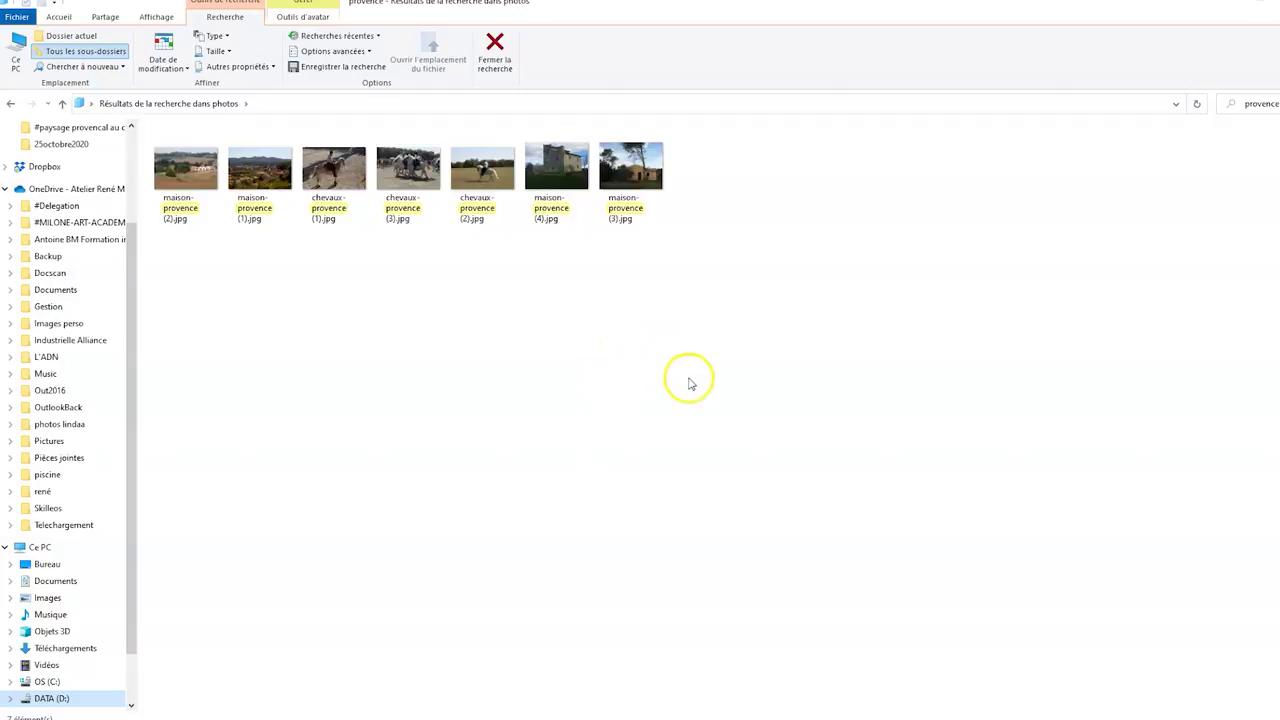
pyautogui.click(586, 392)
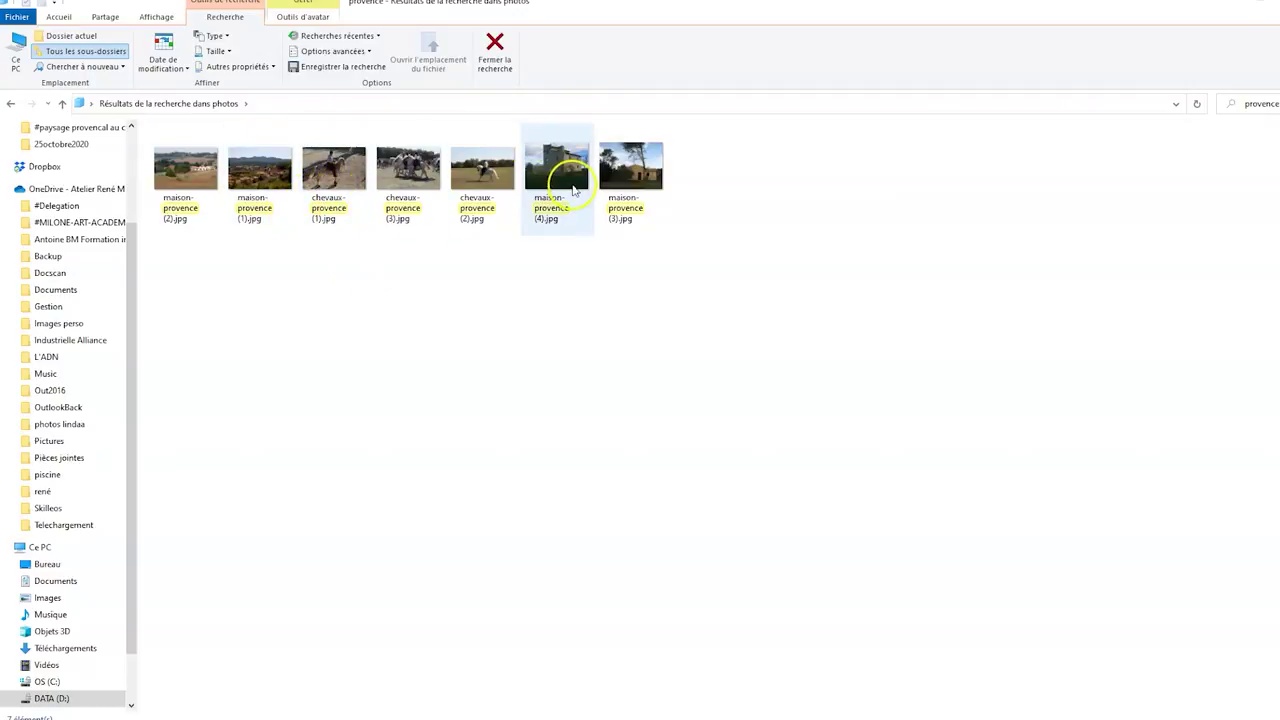
pyautogui.moveTo(531, 222)
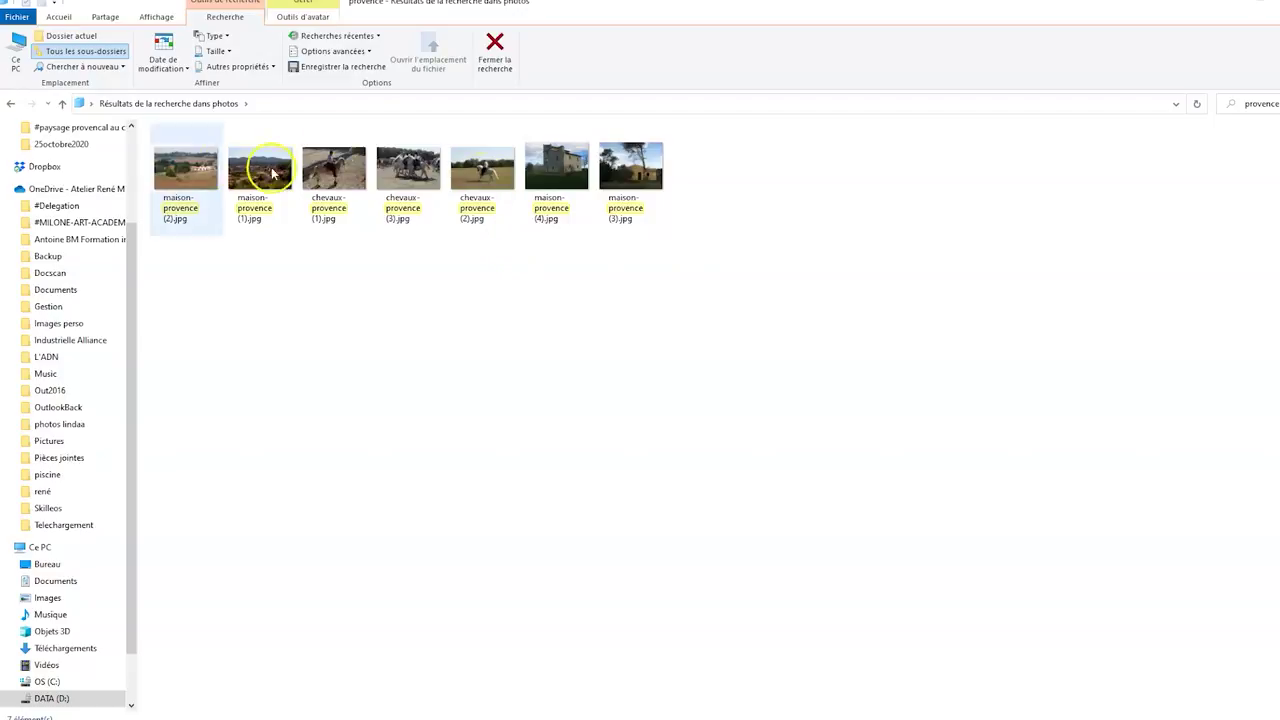
pyautogui.click(7, 106)
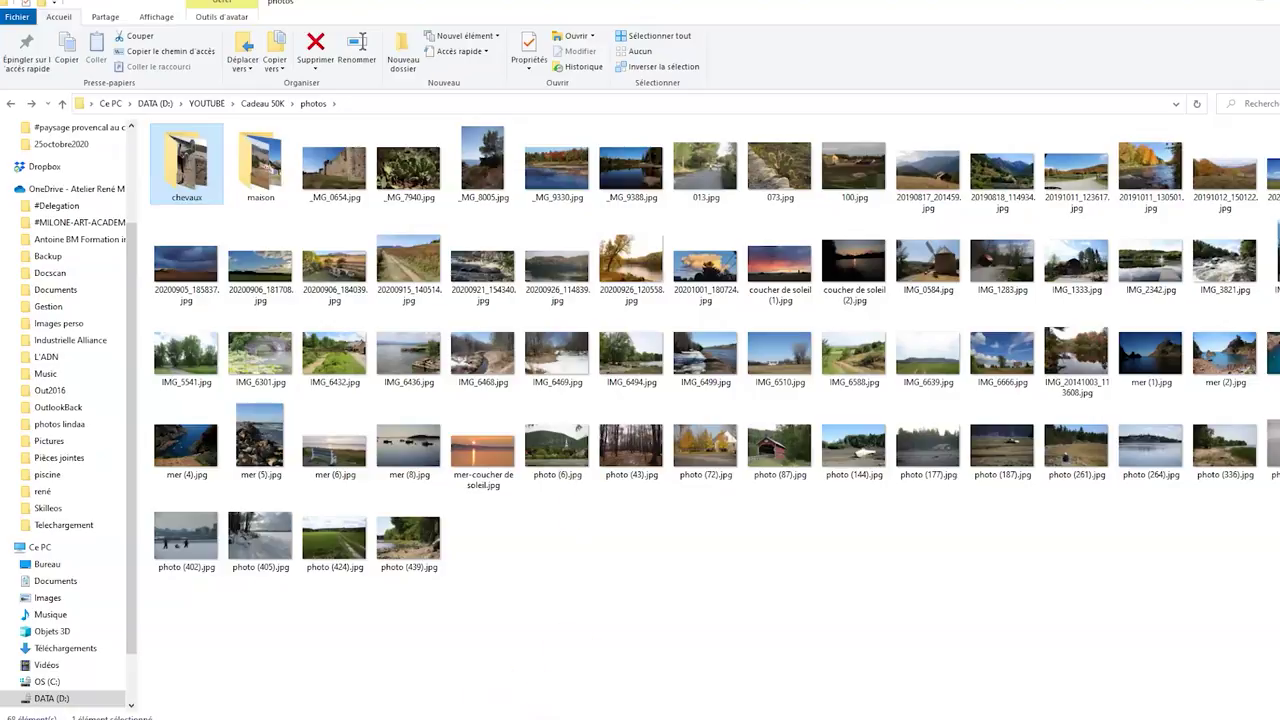
# Switch to Chrome and open Google Photos from the Google apps on the new tab page
pyautogui.click(640, 717)
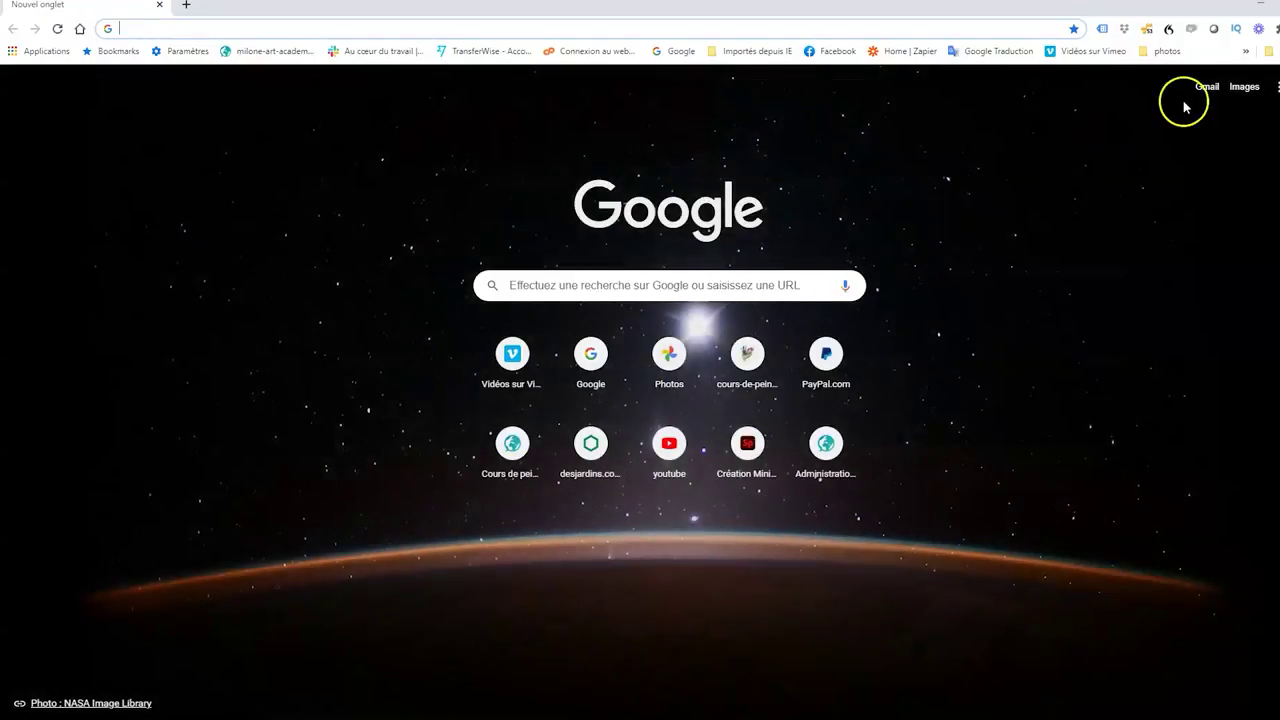
pyautogui.click(1274, 87)
pyautogui.click(1158, 345)
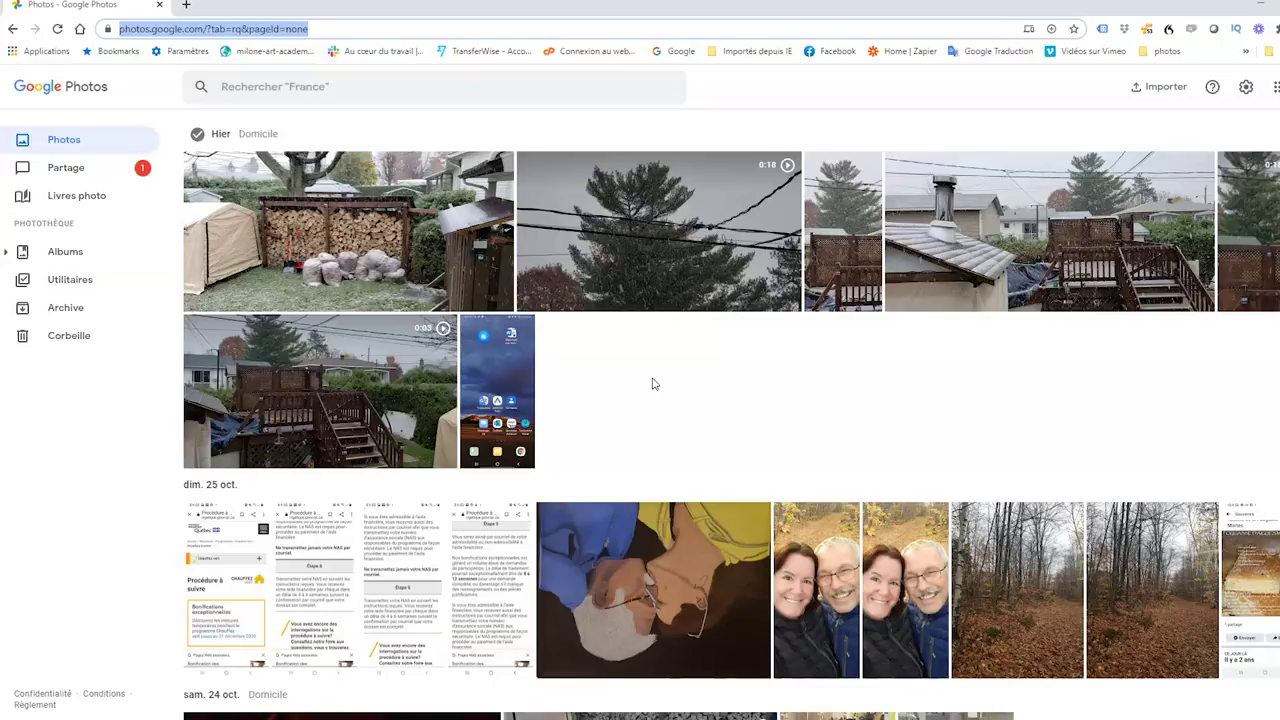
pyautogui.click(669, 492)
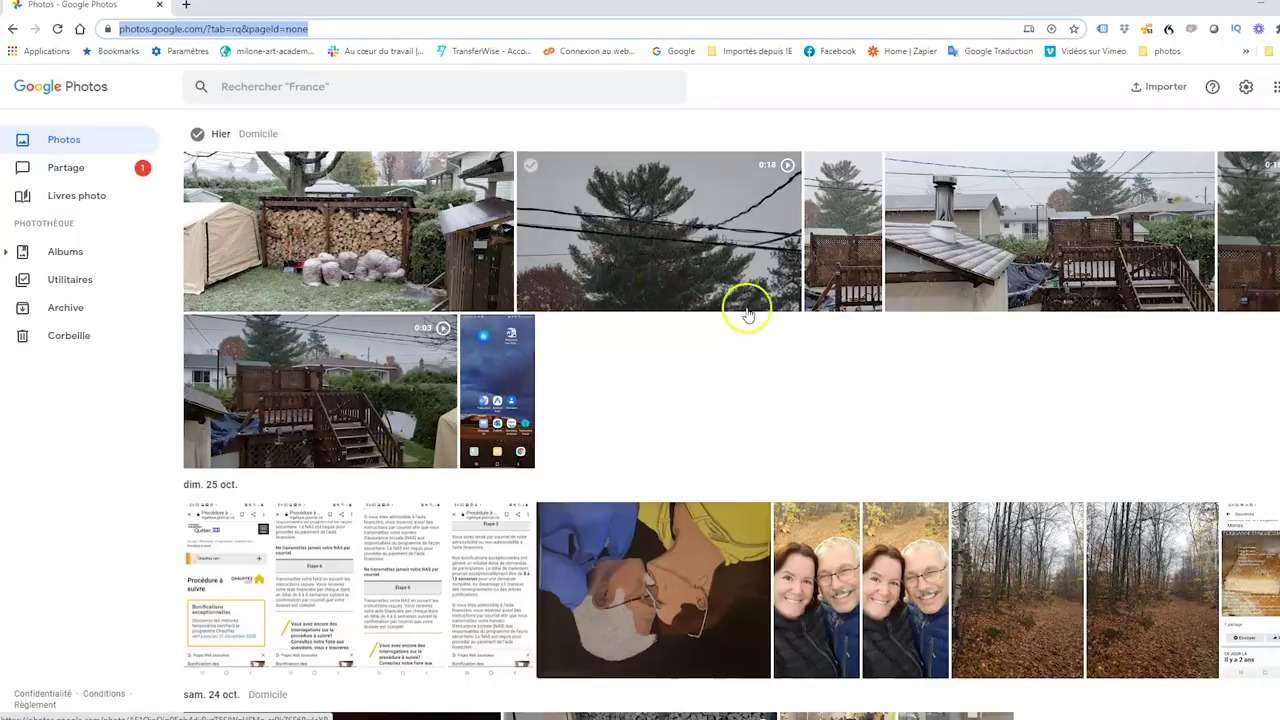
# Start an import from the computer, browse to DATA (D:) > YOUTUBE > Cadeau 50K > photos, and cancel without choosing any files
pyautogui.click(1149, 90)
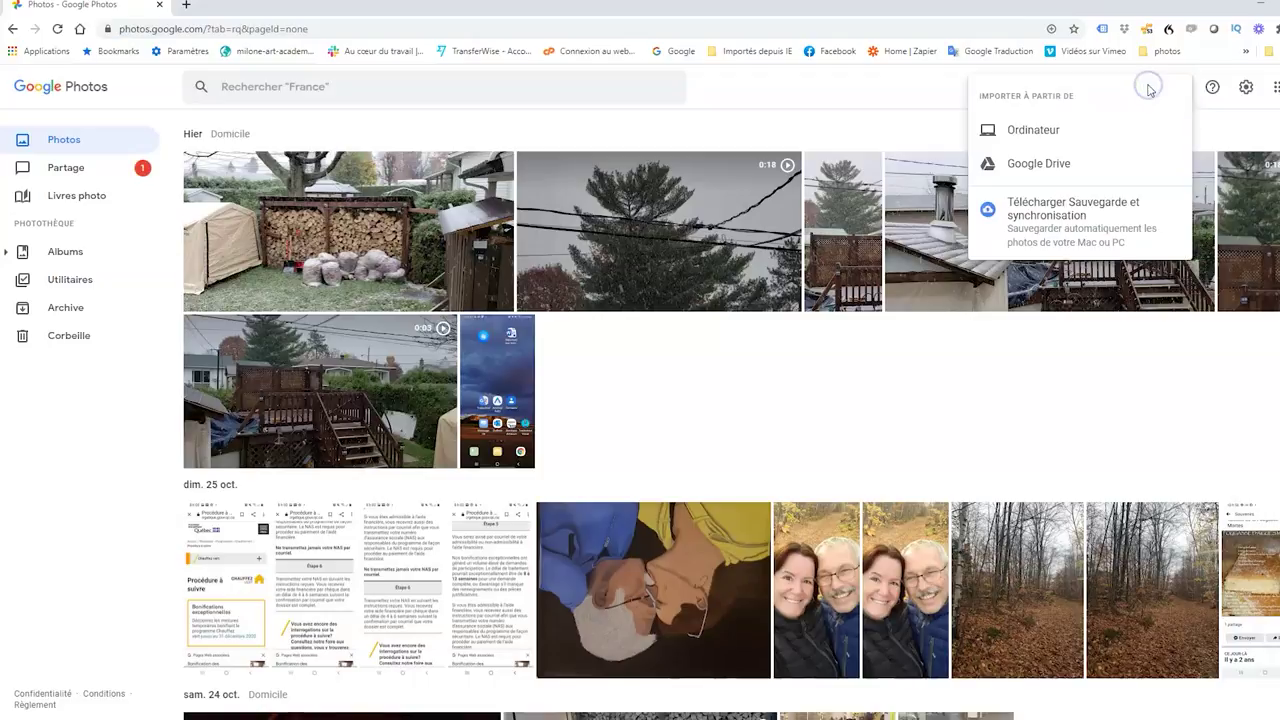
pyautogui.click(1037, 131)
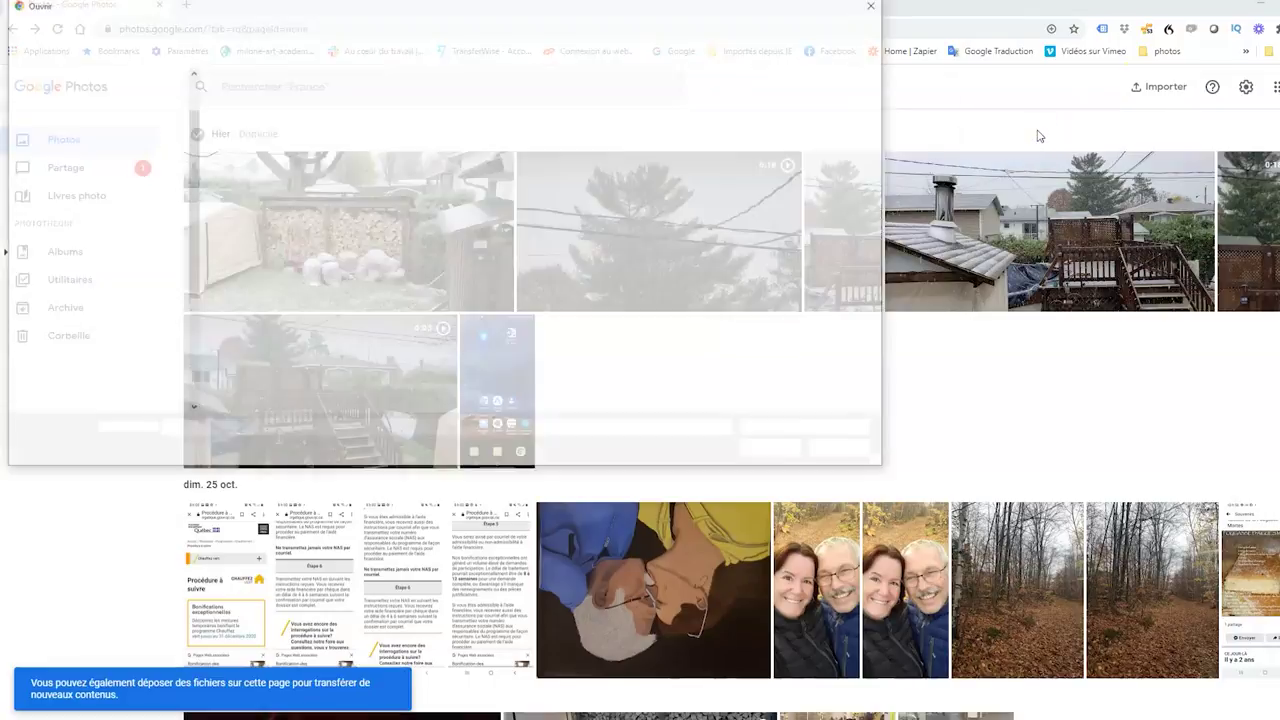
pyautogui.scroll(-2, 86, 380)
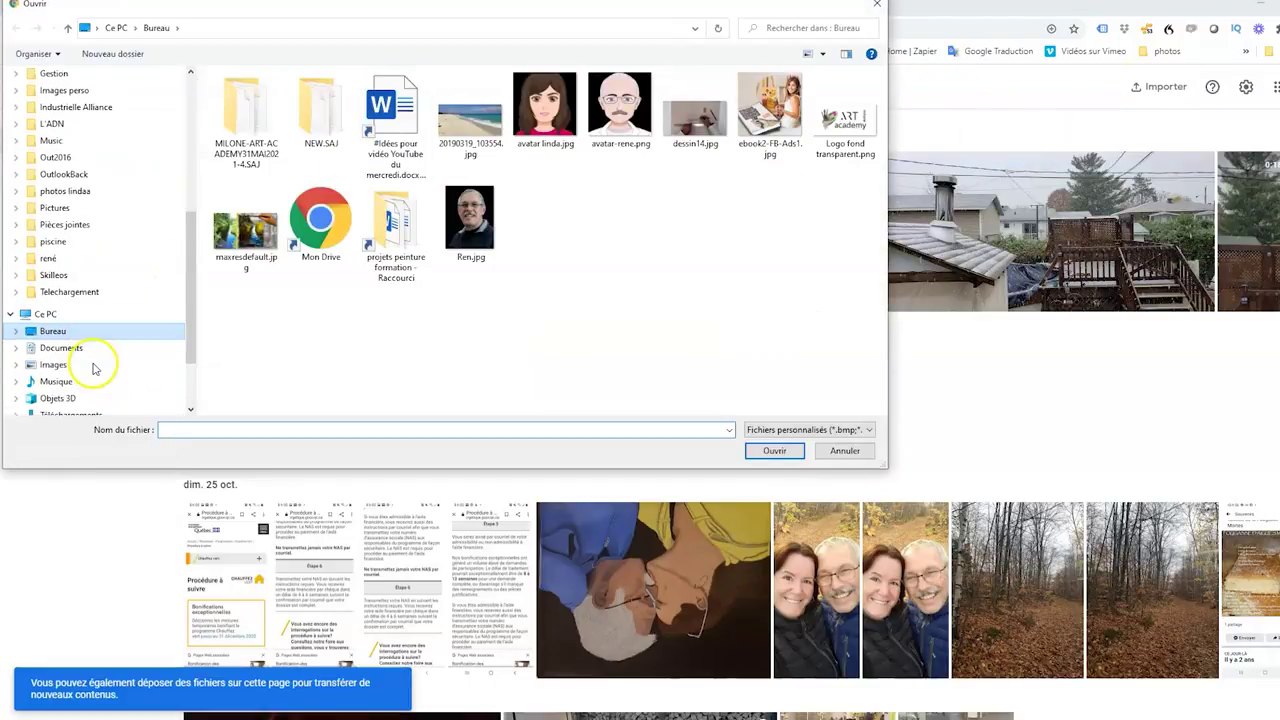
pyautogui.click(84, 400)
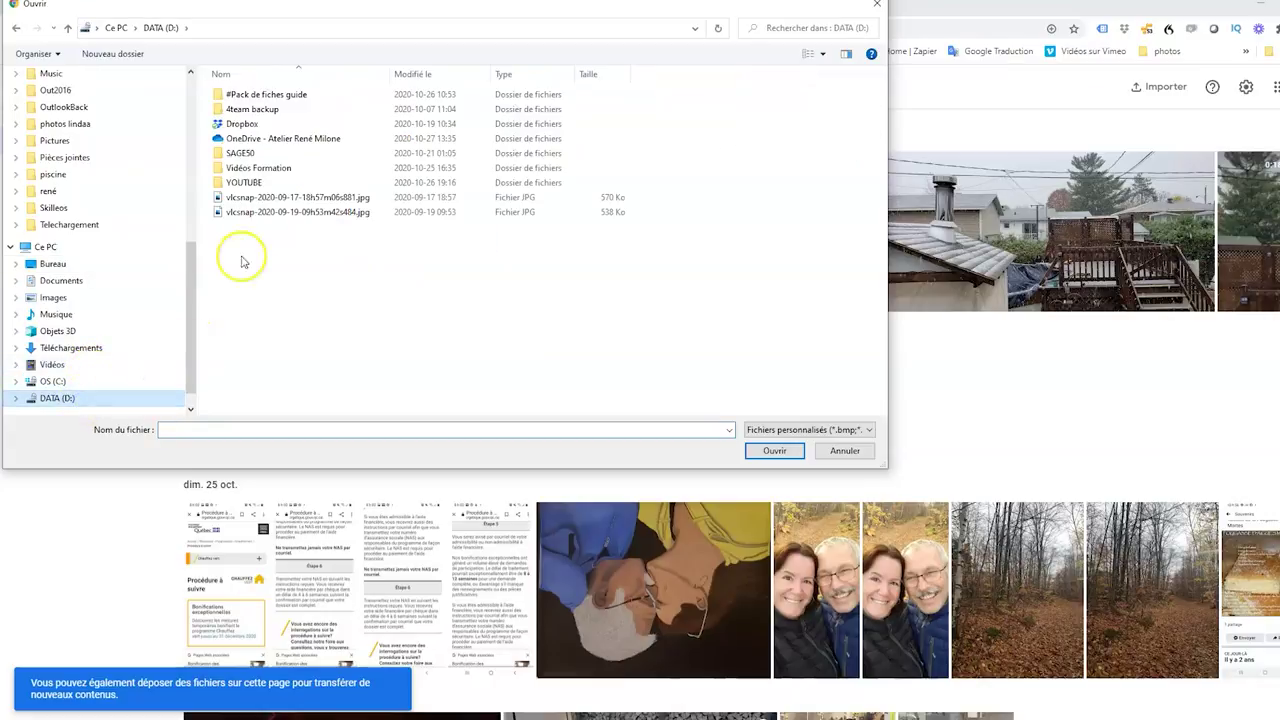
pyautogui.click(245, 185)
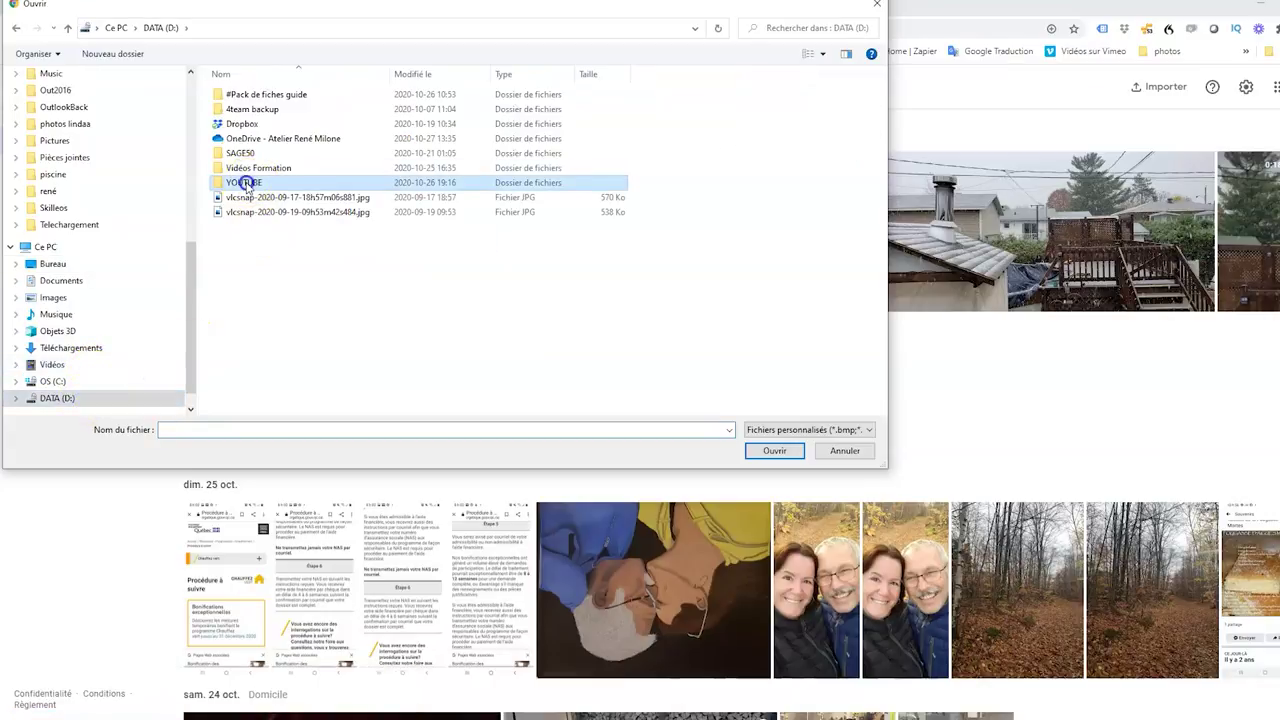
pyautogui.doubleClick(245, 185)
pyautogui.doubleClick(245, 124)
pyautogui.click(240, 97)
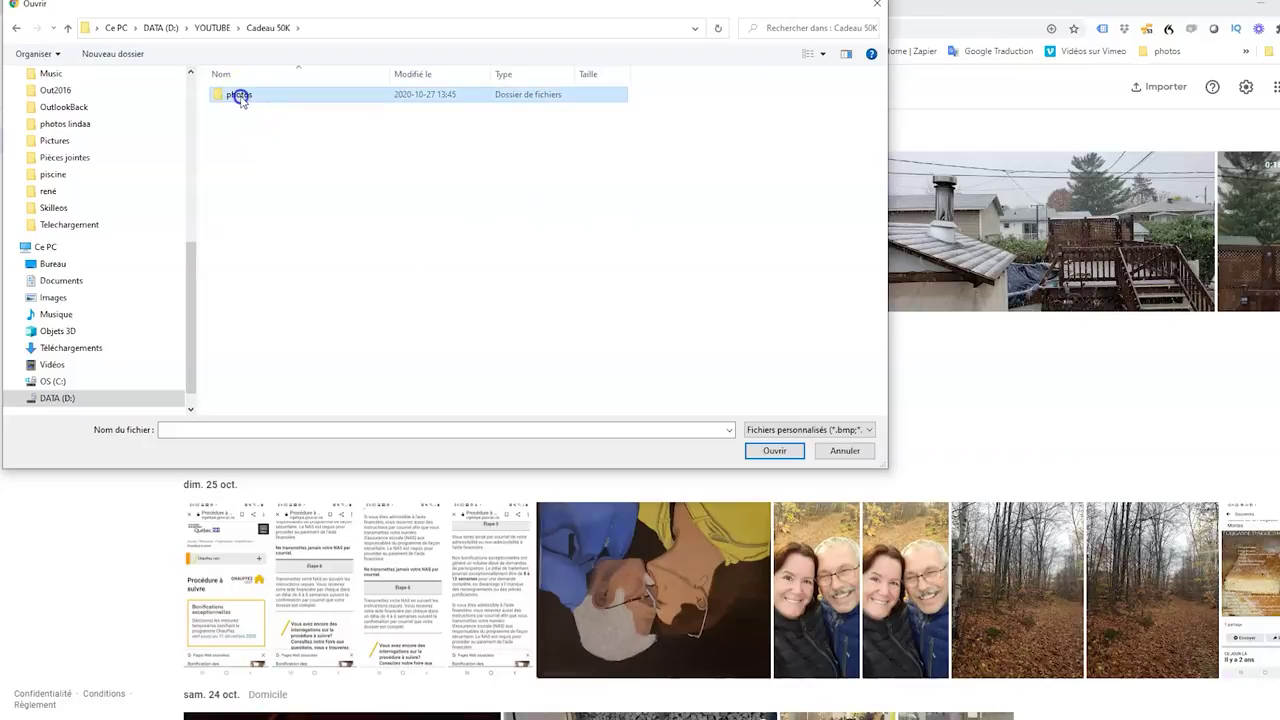
pyautogui.doubleClick(240, 97)
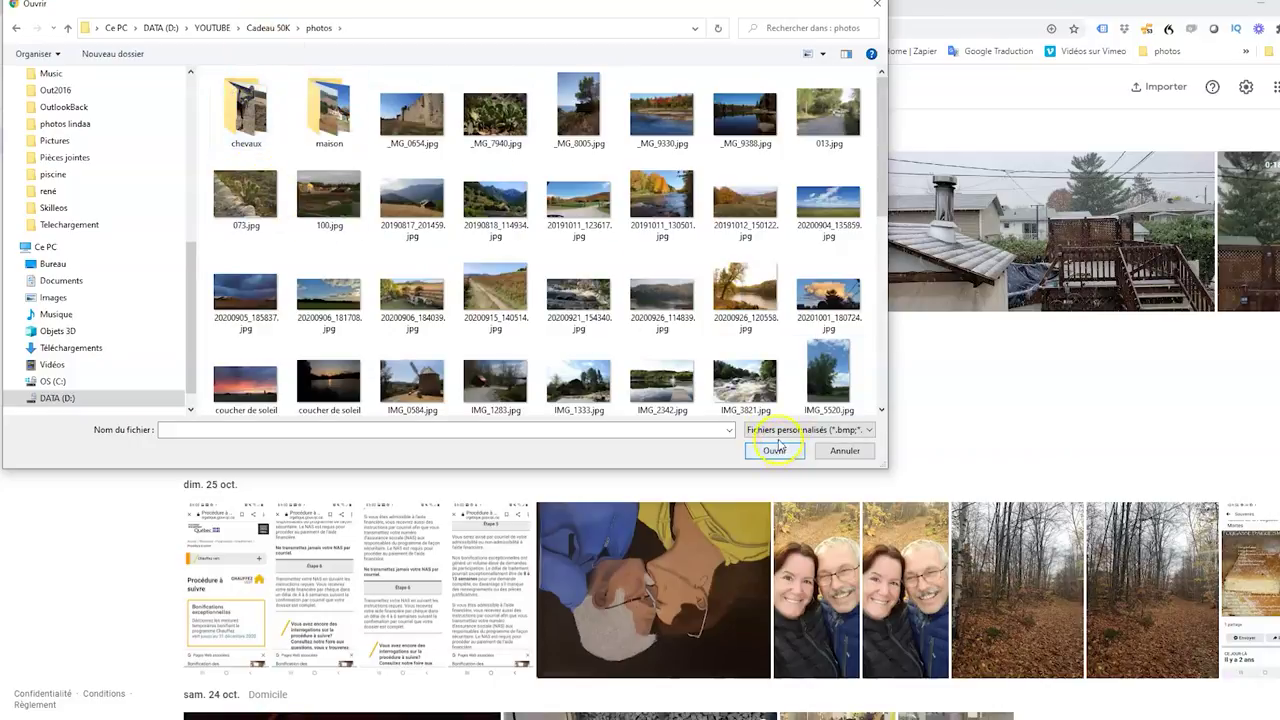
pyautogui.click(877, 10)
# Examine how the Google Photos library arranges pictures by date, going back to early October and returning to the most recent ones
pyautogui.scroll(-6, 834, 450)
pyautogui.scroll(-20, 838, 487)
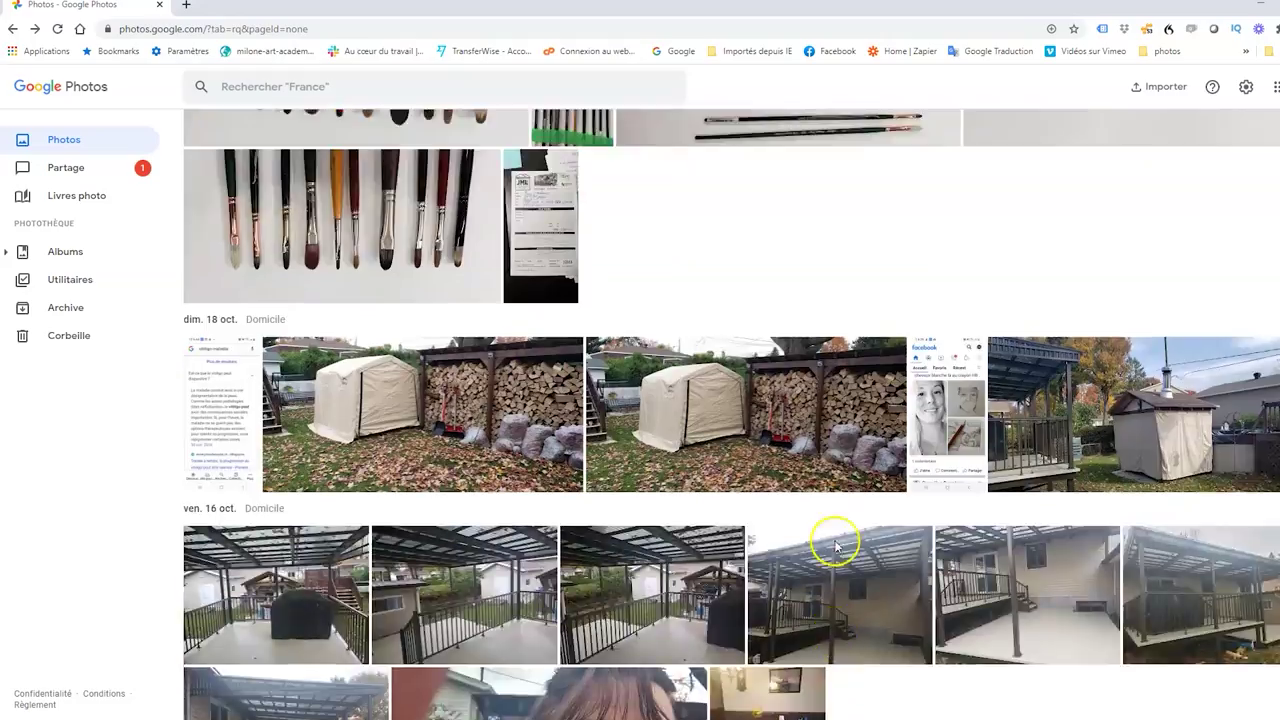
pyautogui.scroll(3, 836, 546)
pyautogui.scroll(-15, 836, 546)
pyautogui.scroll(-15, 836, 558)
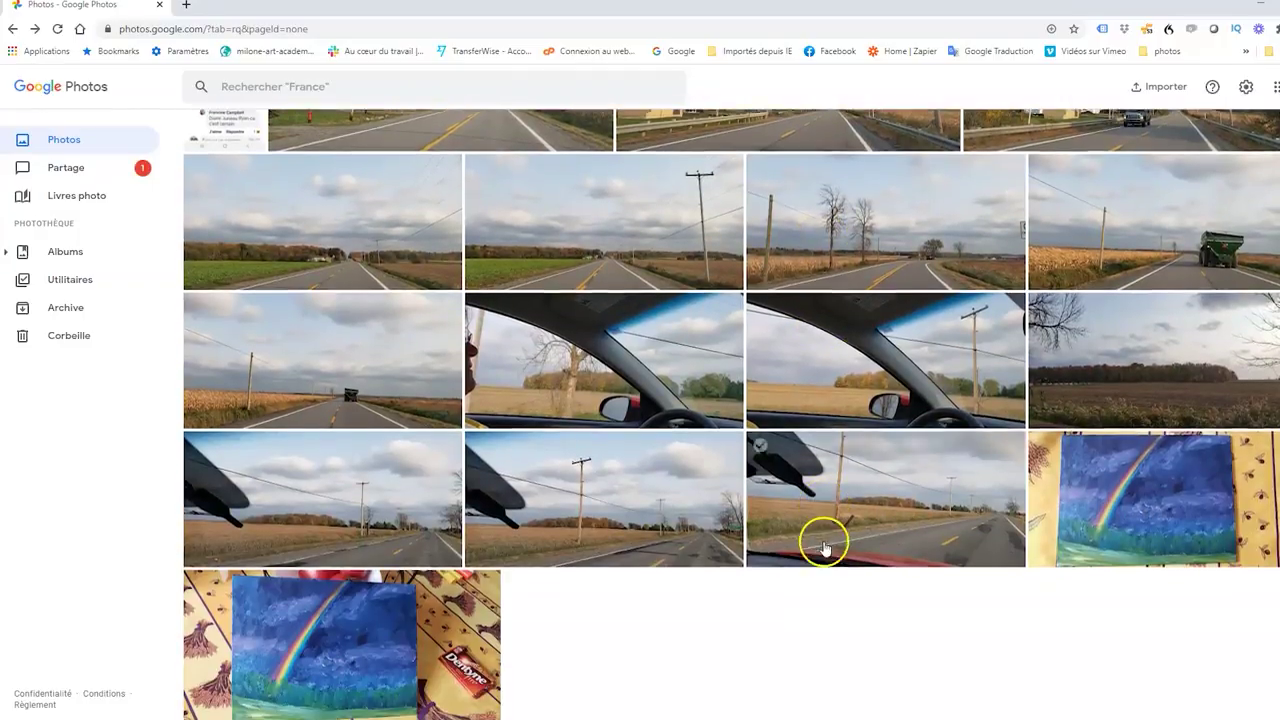
pyautogui.scroll(-1, 824, 546)
pyautogui.scroll(-15, 824, 546)
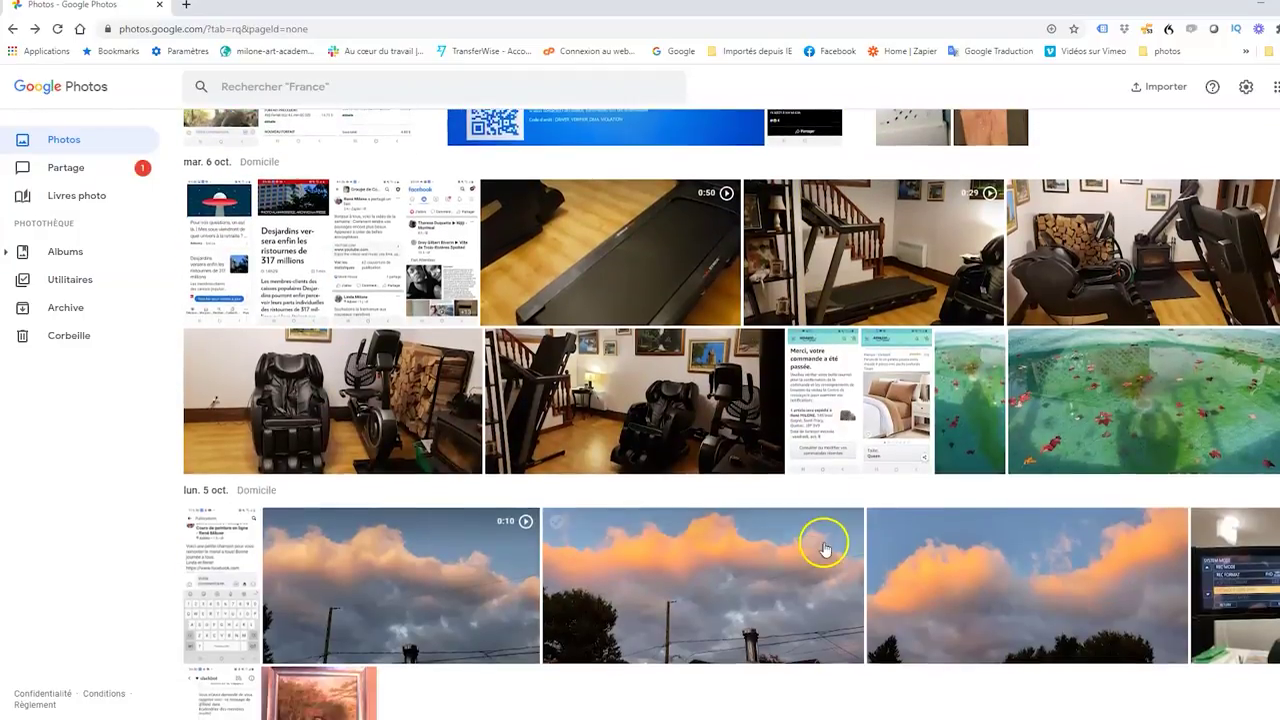
pyautogui.scroll(-6, 822, 560)
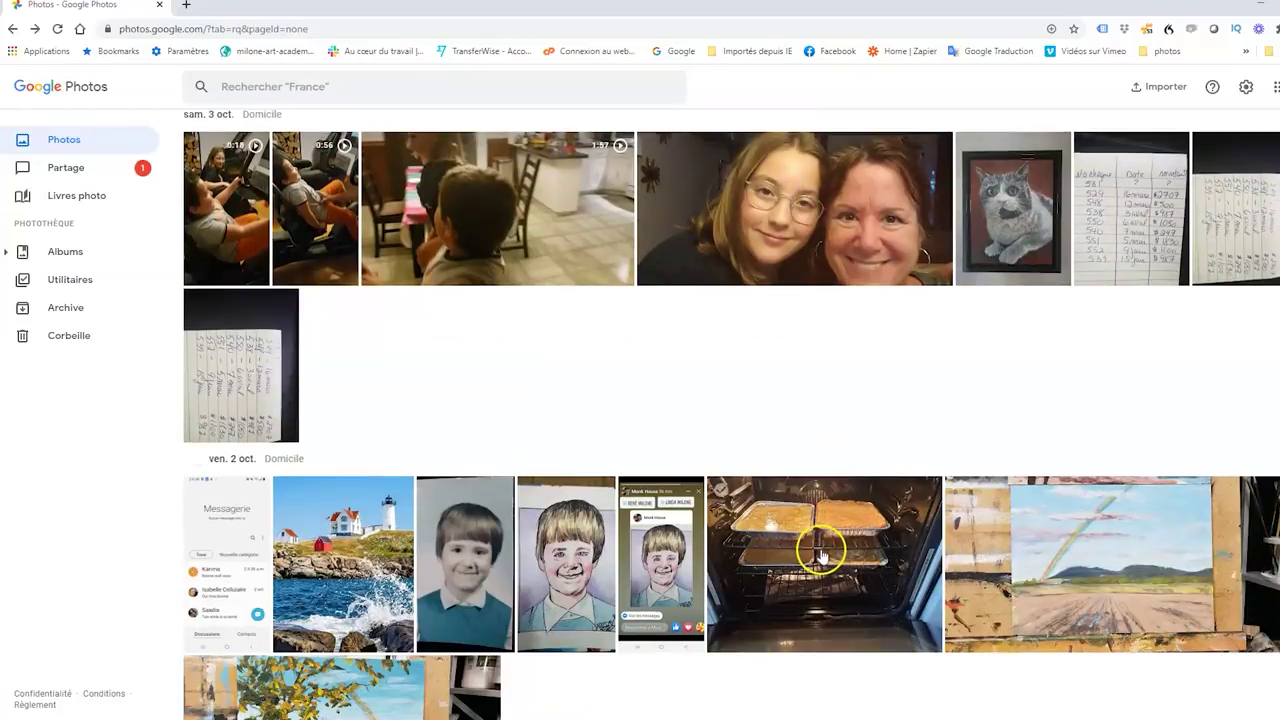
pyautogui.scroll(5, 815, 558)
pyautogui.scroll(20, 805, 560)
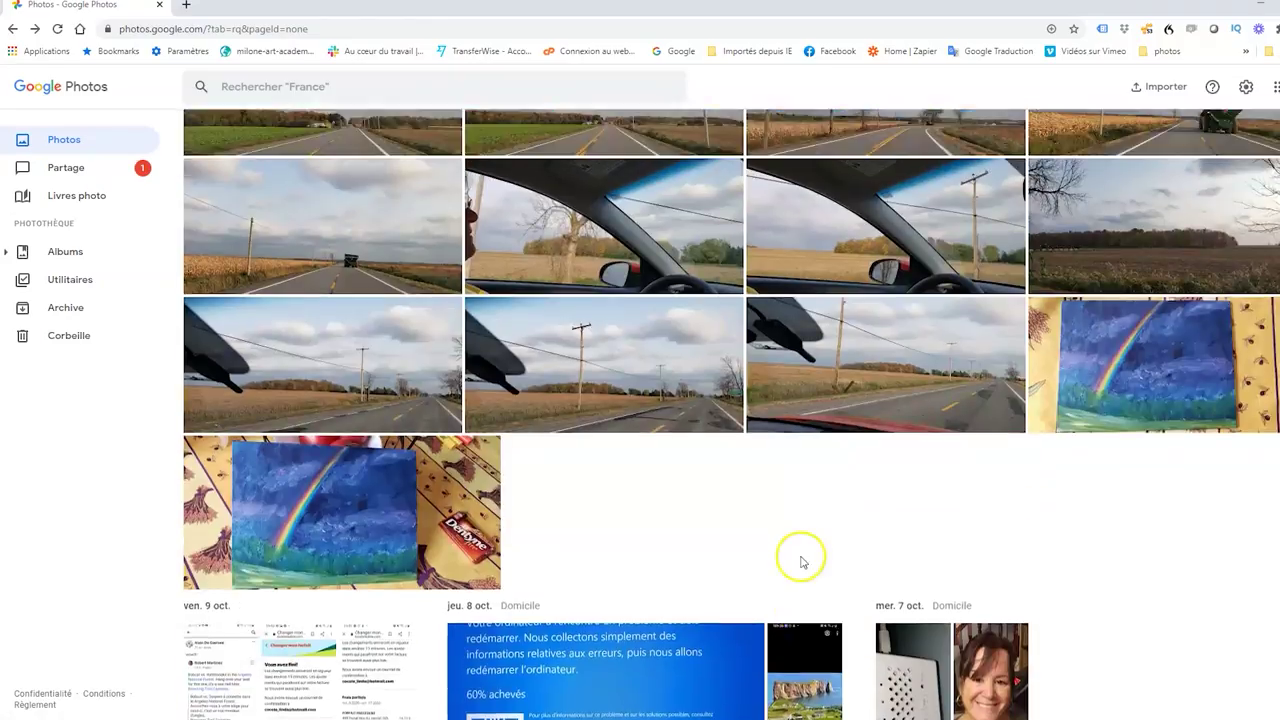
pyautogui.scroll(20, 795, 566)
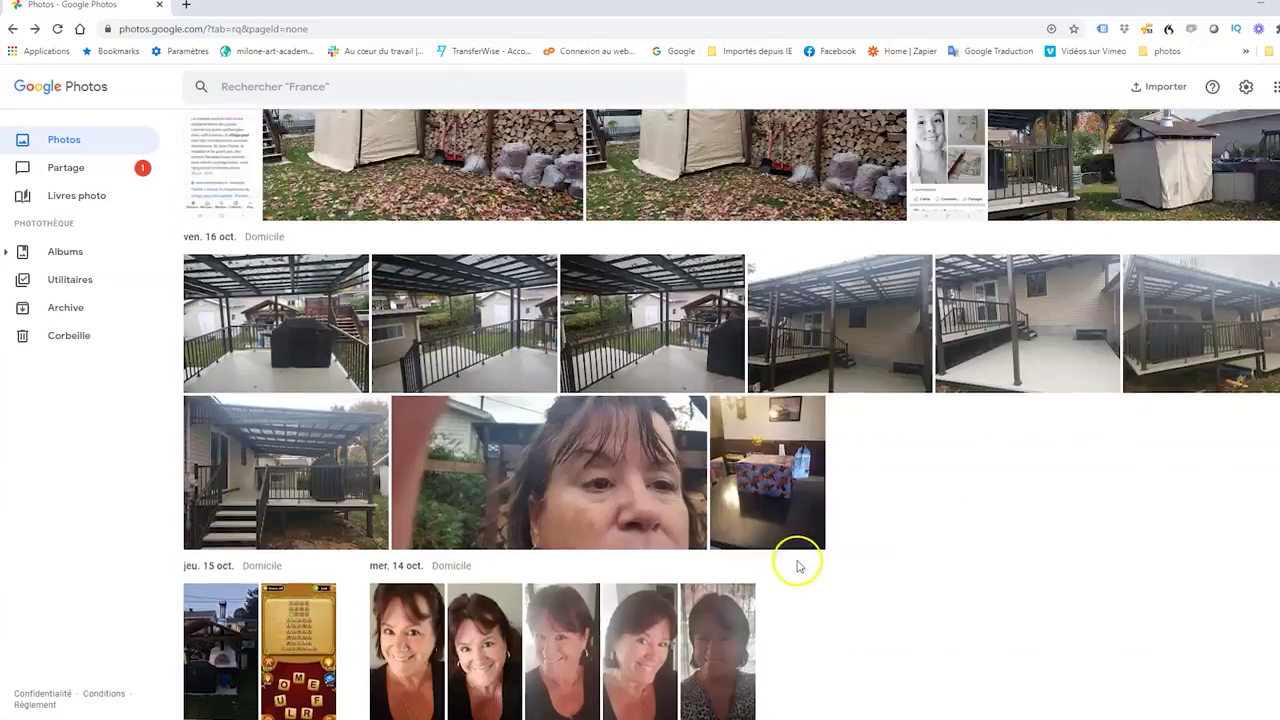
pyautogui.scroll(15, 795, 566)
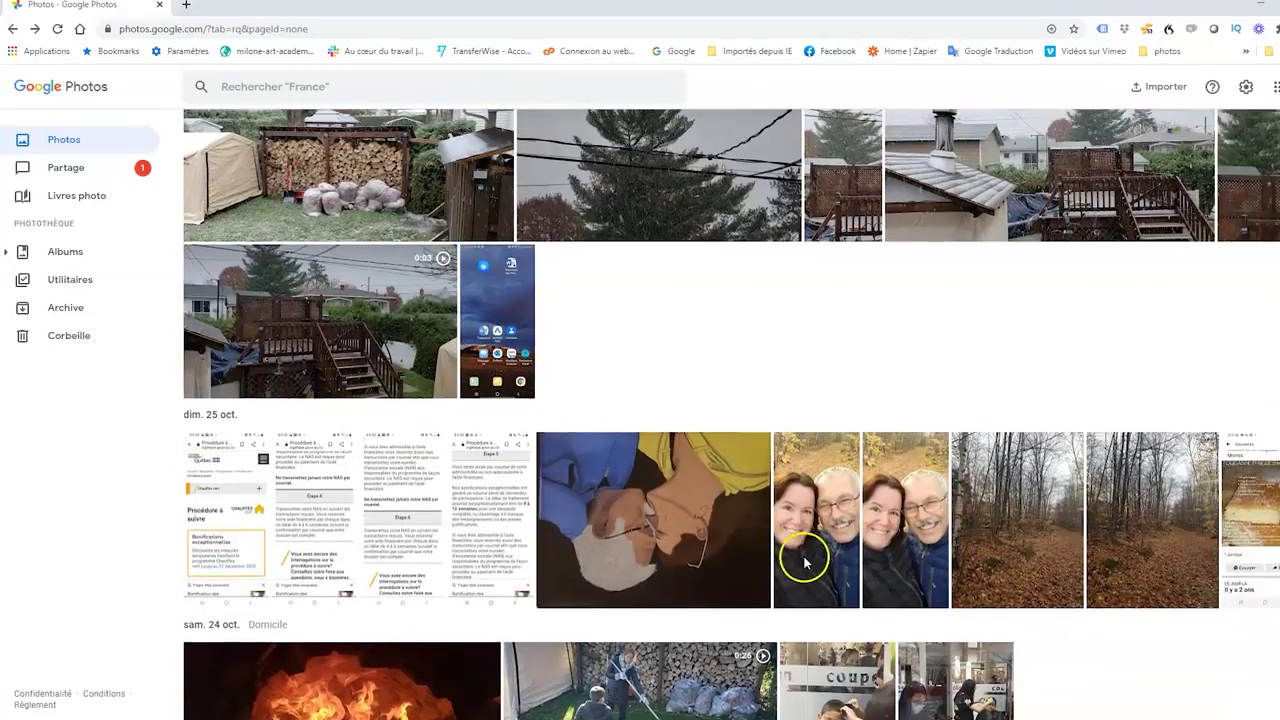
# Start a search of the Google Photos library with "ch"
pyautogui.click(331, 84)
pyautogui.write('ch')
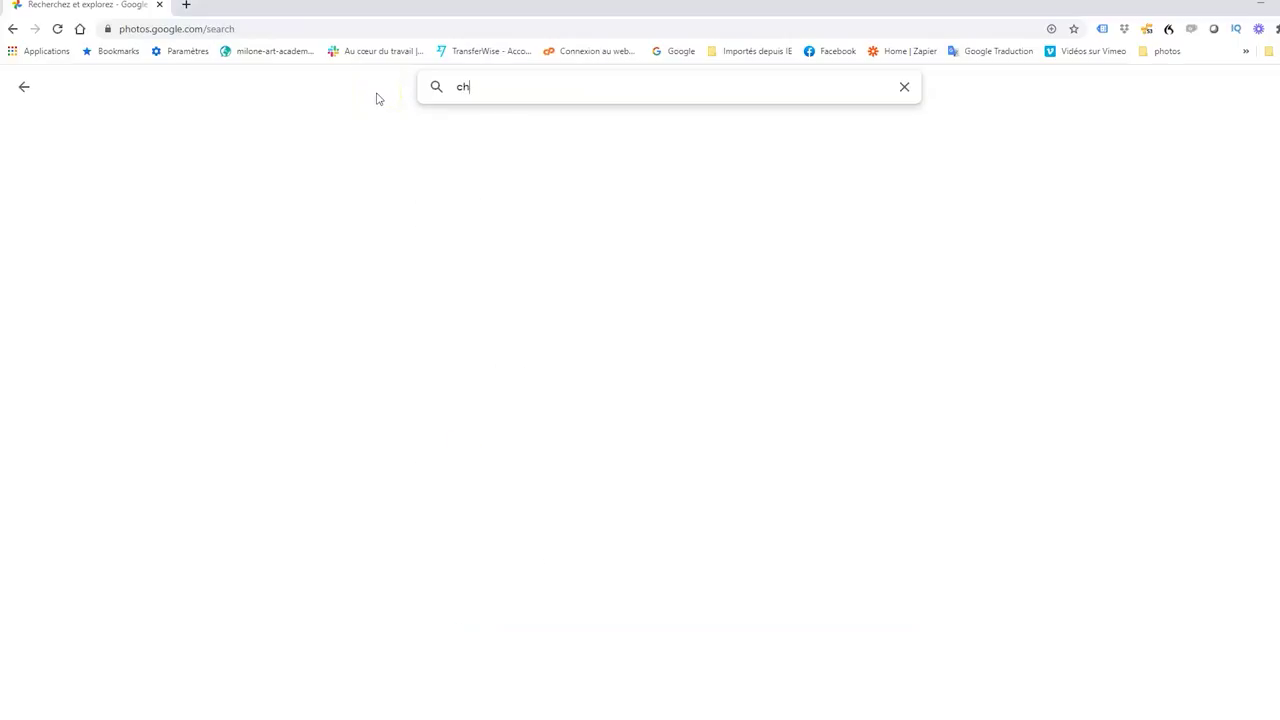